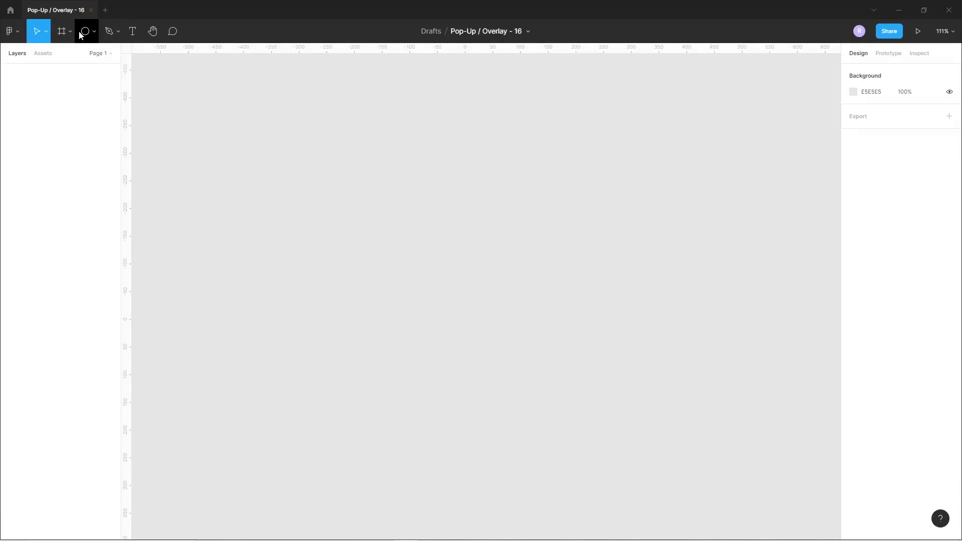
- Create a MacBook preset frame (1152×700) with a light blue #C6D9EE fill
left_click(71, 31)
left_click(70, 57)
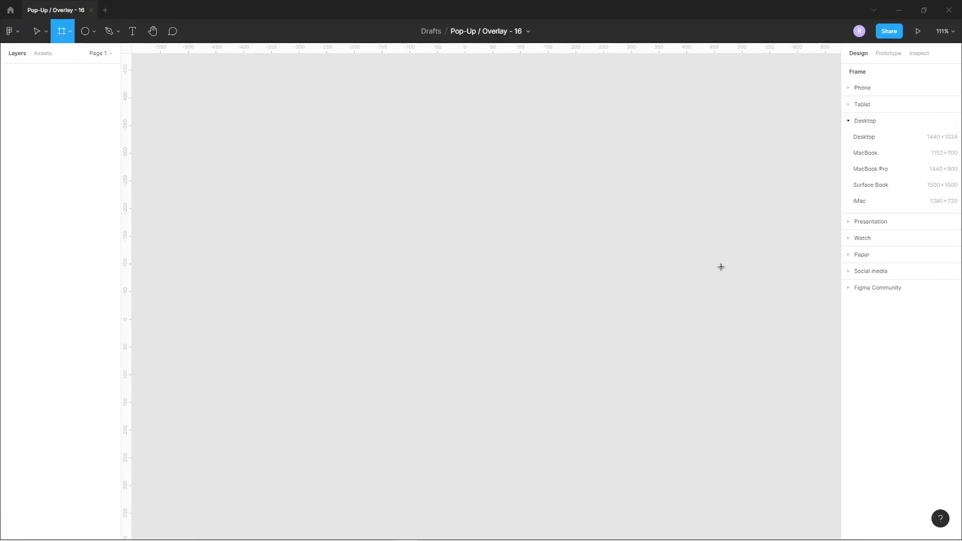
left_click(863, 154)
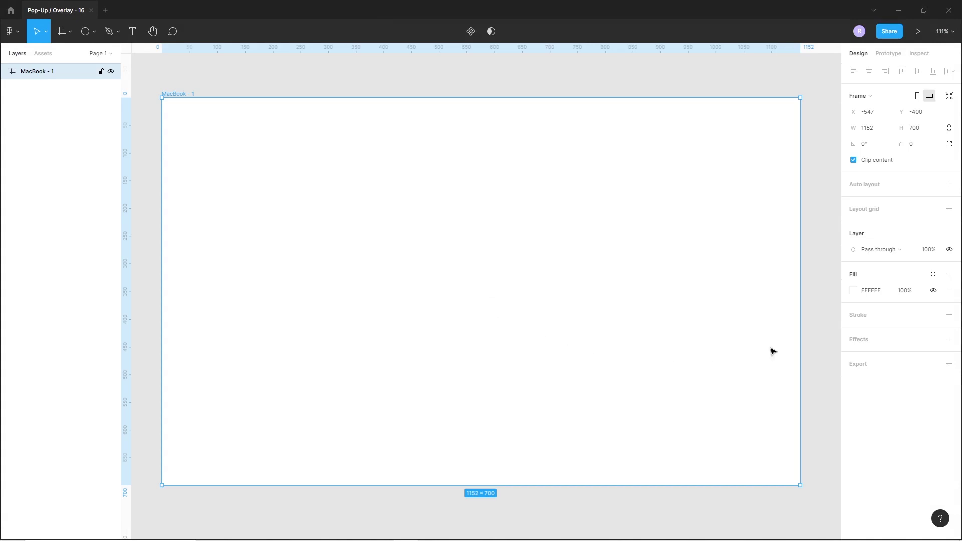
left_click(852, 291)
left_click(852, 292)
type("C6D9EE")
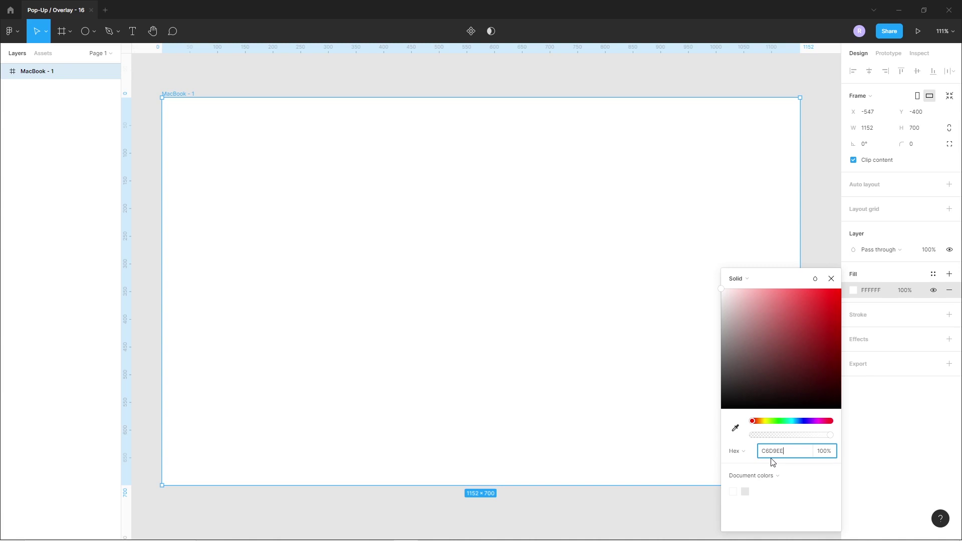
key("Return")
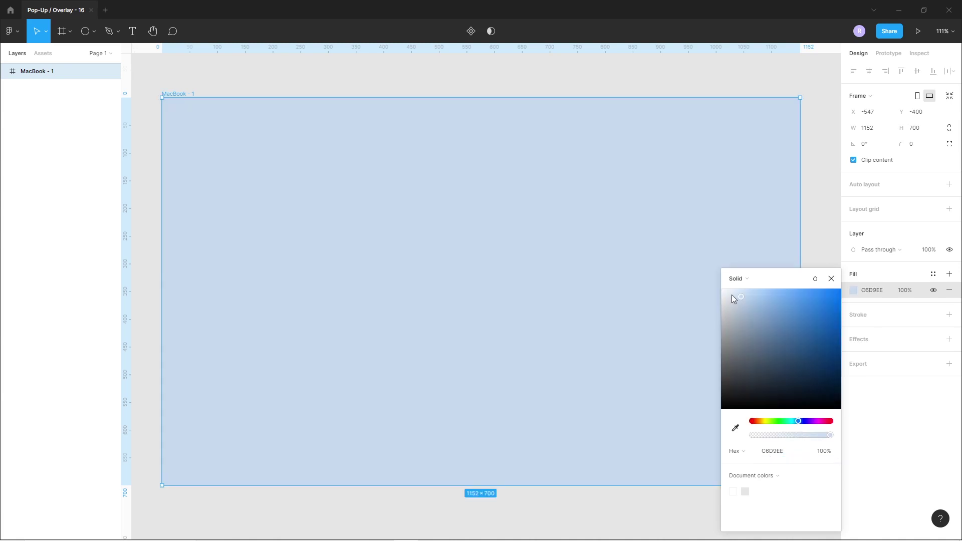
left_click(528, 518)
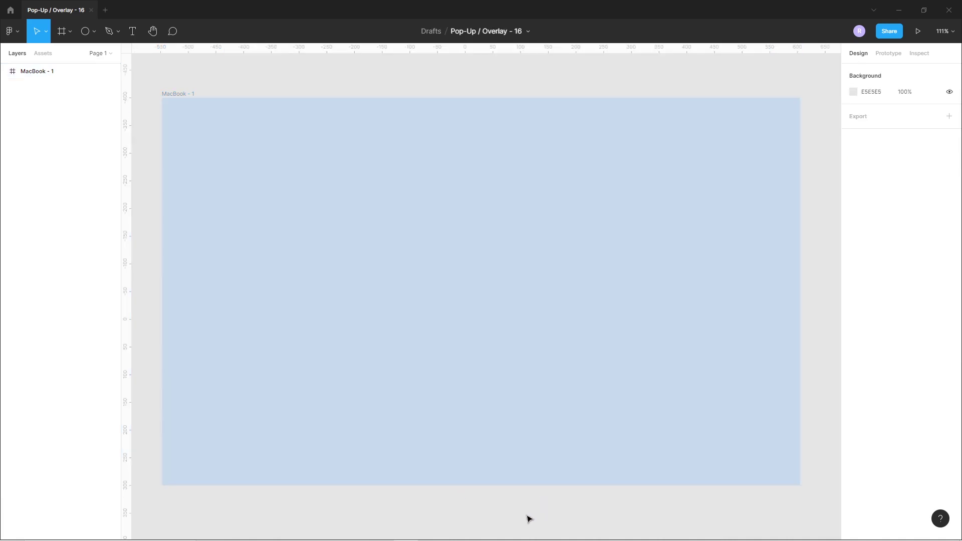
- Draw an 840×475 rectangle centred inside the light blue frame
left_click(93, 32)
left_click(93, 59)
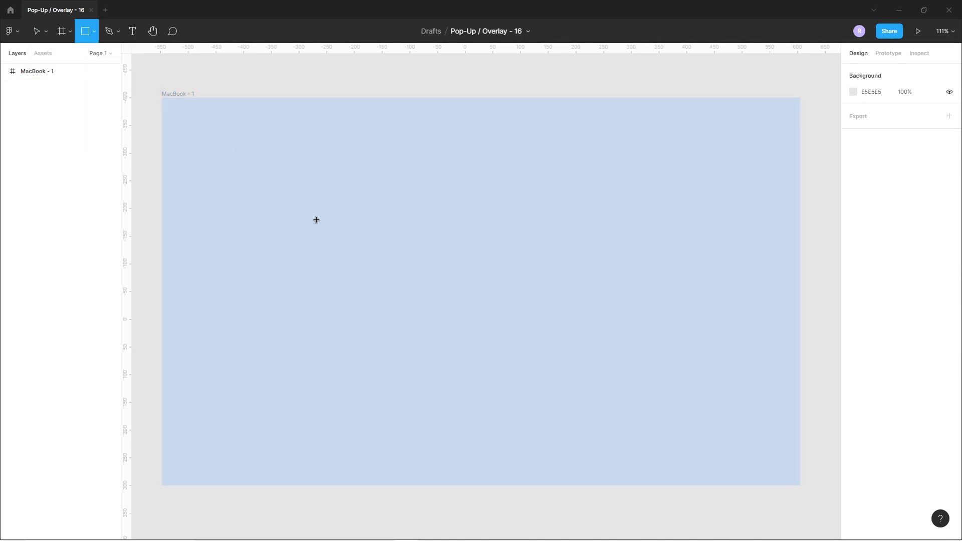
left_click_drag(250, 164, 448, 305)
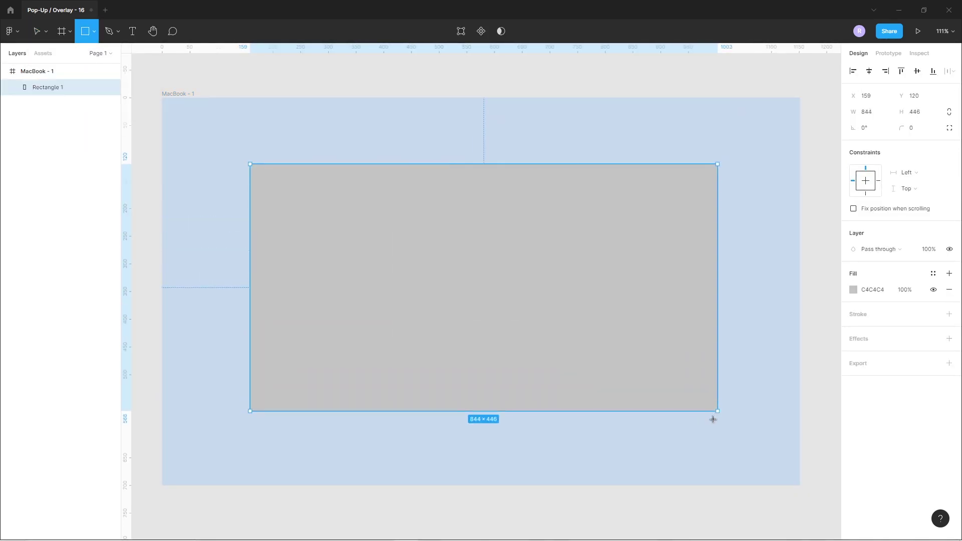
left_click_drag(533, 344, 712, 419)
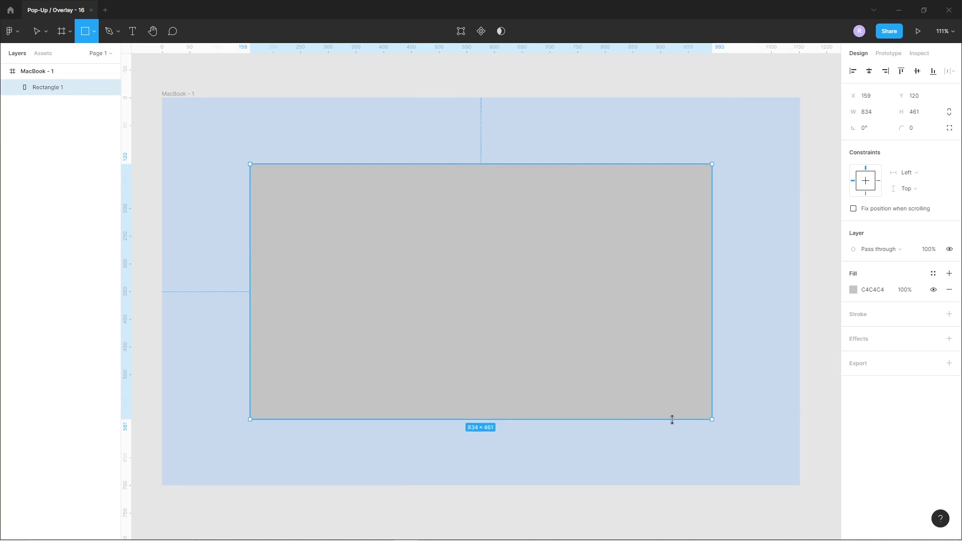
left_click(872, 116)
type("0")
key("Return")
left_click(917, 116)
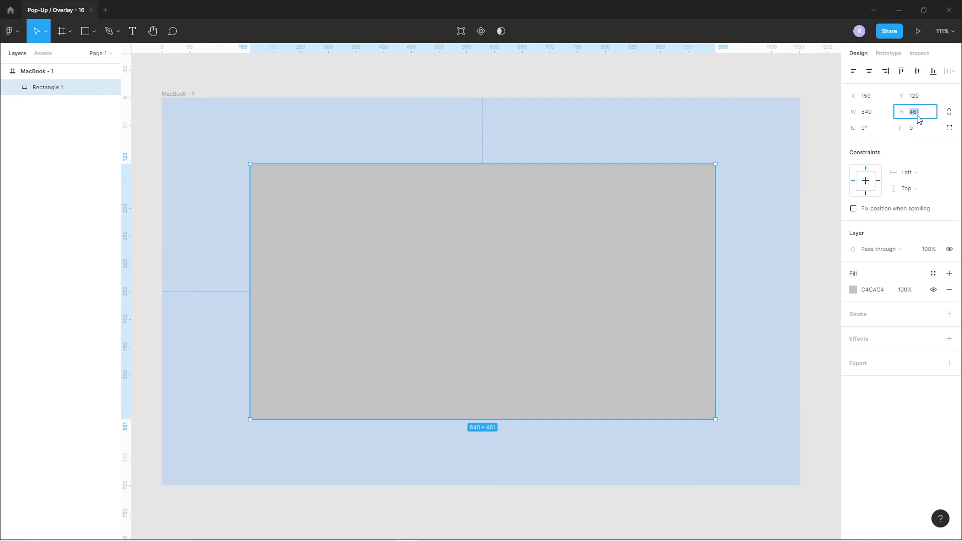
type("475")
key("Return")
left_click_drag(489, 303, 490, 299)
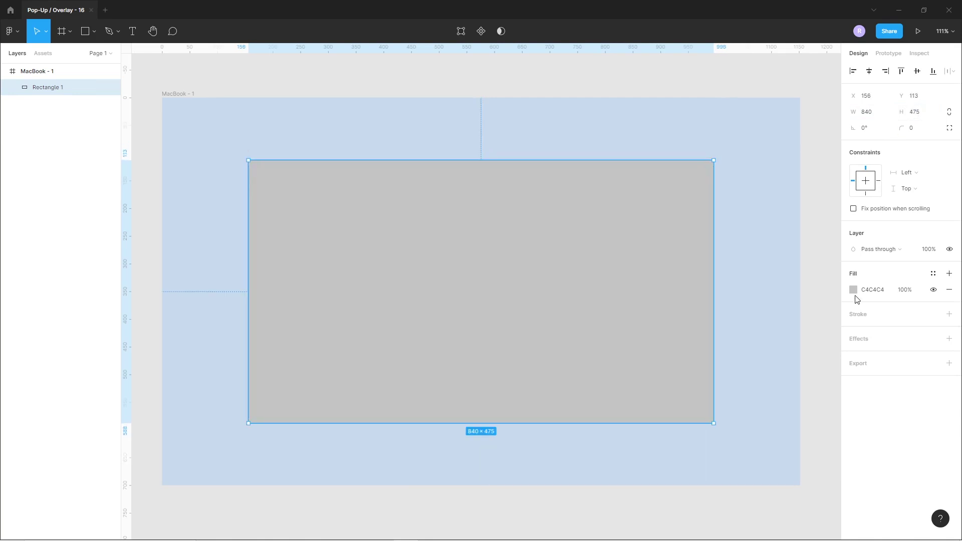
- Set the rectangle's fill to white
left_click(853, 291)
left_click_drag(740, 317, 711, 260)
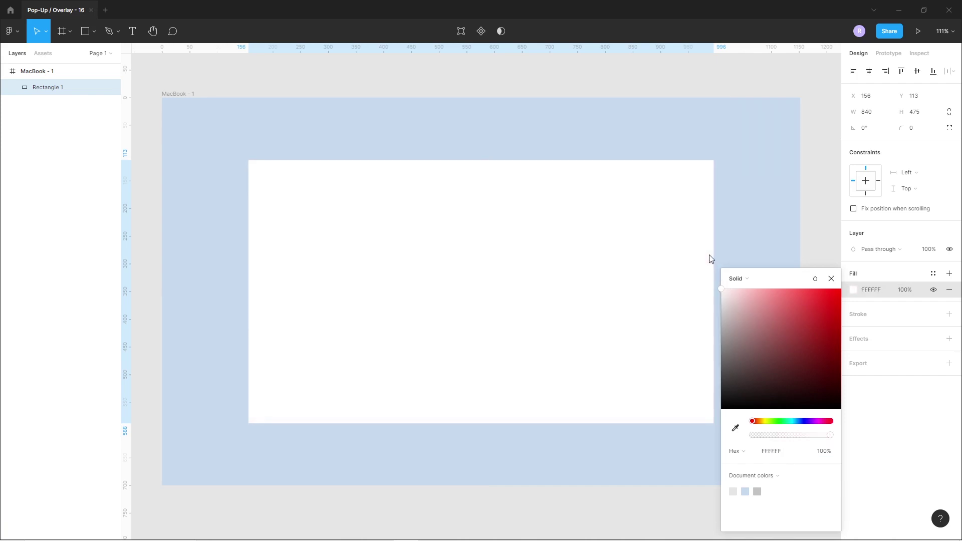
left_click(620, 461)
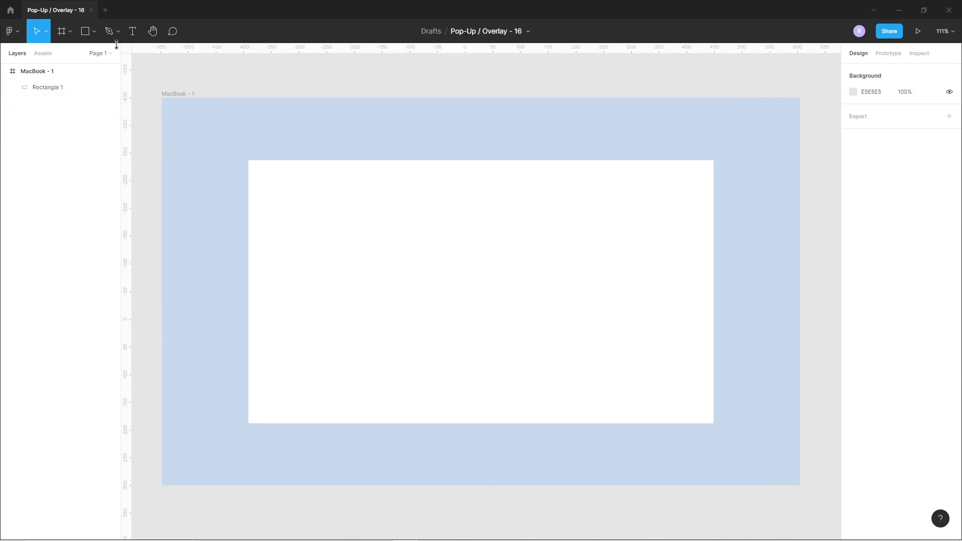
key("r")
- Add a 285-wide rectangle on the card's right edge, eyedropping the background C6D9EE as its fill
left_click_drag(713, 161, 565, 426)
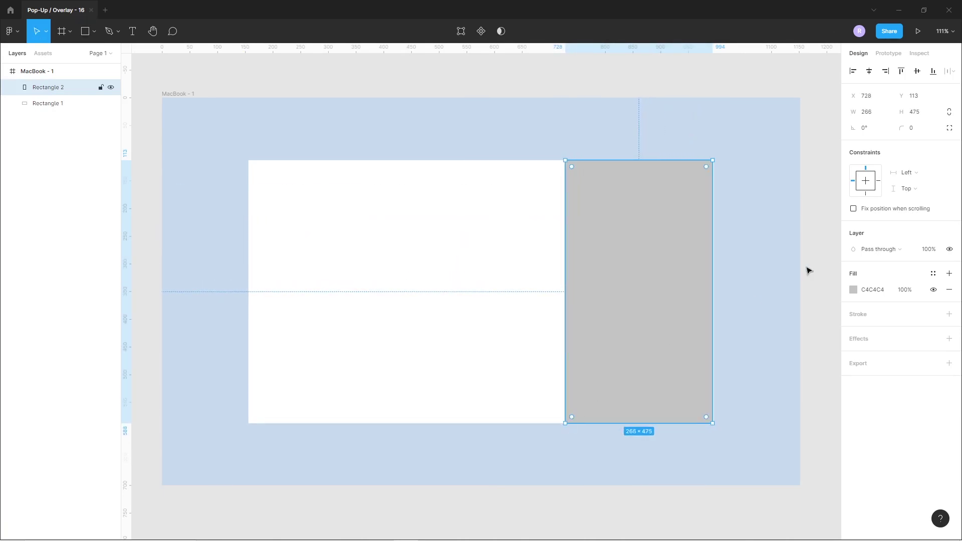
left_click(874, 117)
type("285")
key("Return")
left_click_drag(656, 281, 648, 279)
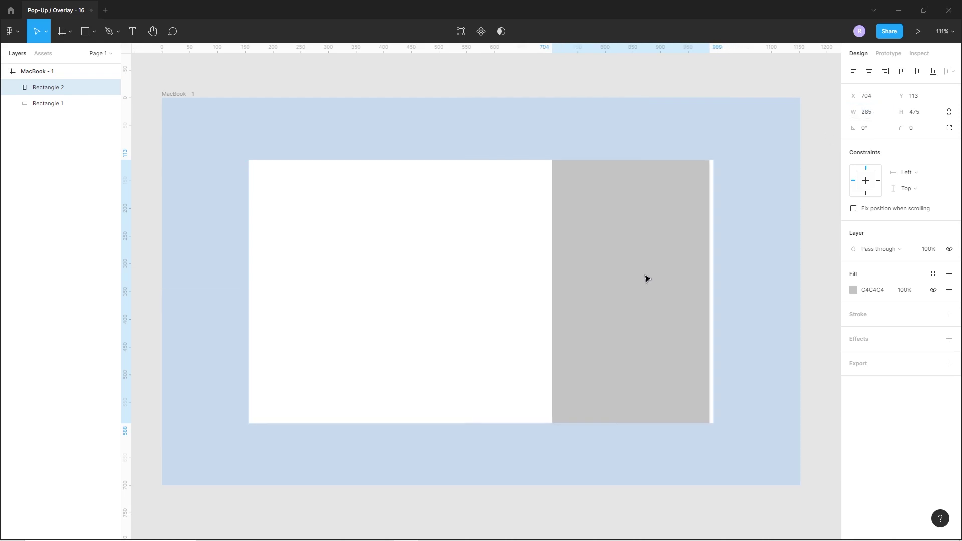
left_click(853, 289)
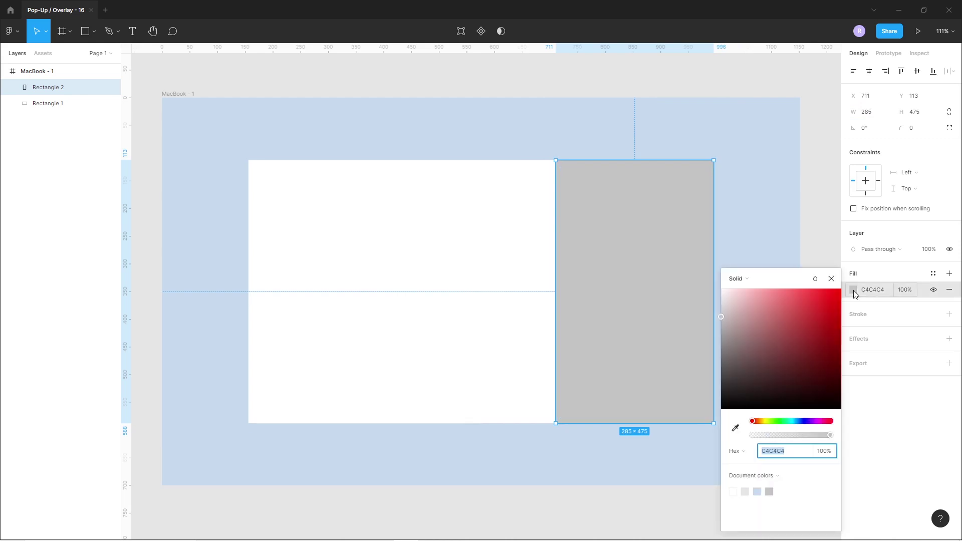
left_click(735, 428)
left_click(763, 201)
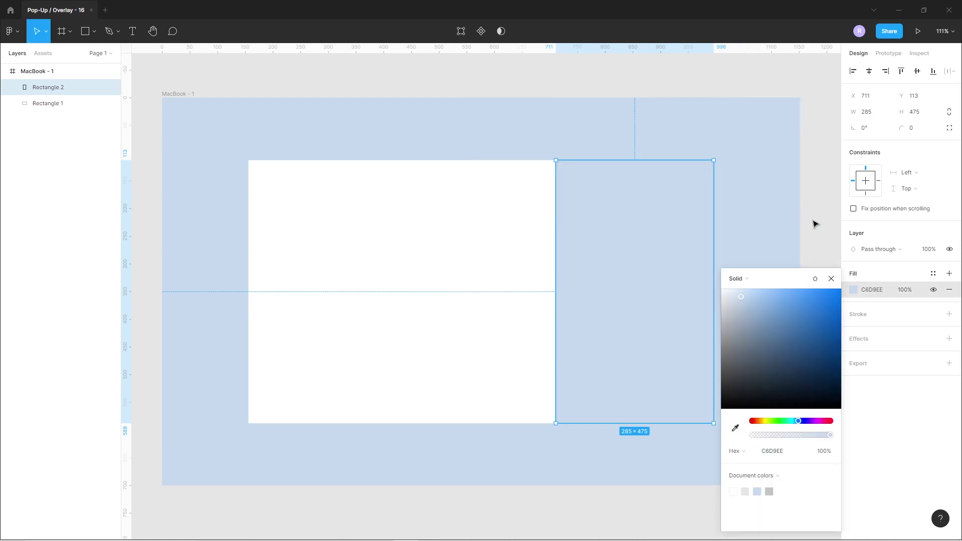
left_click(813, 221)
left_click(462, 289)
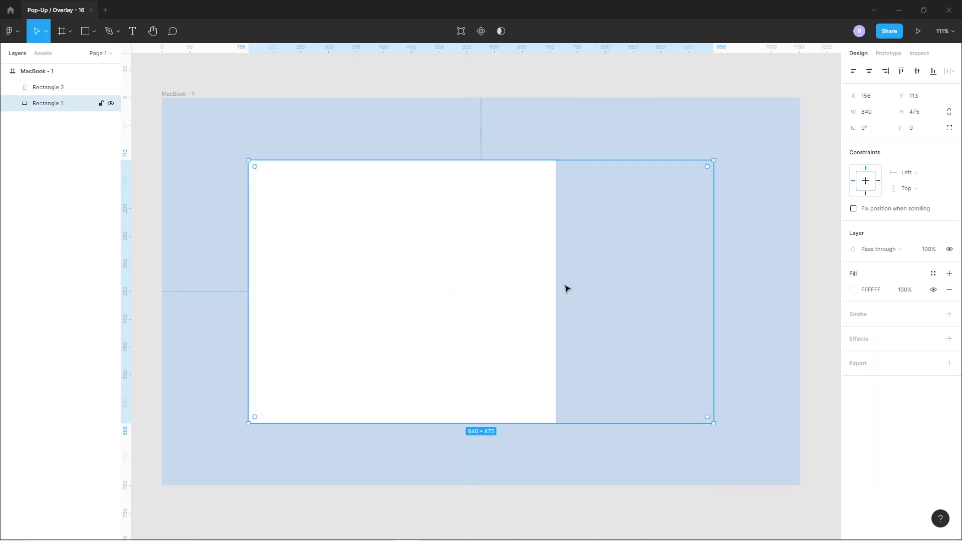
- Give the white card a 5 px white outside stroke
left_click(949, 314)
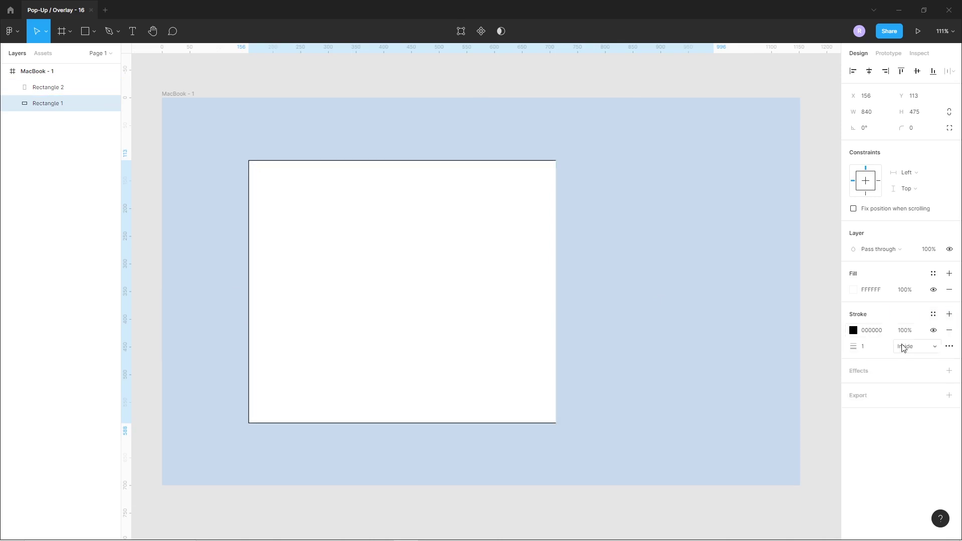
left_click(927, 348)
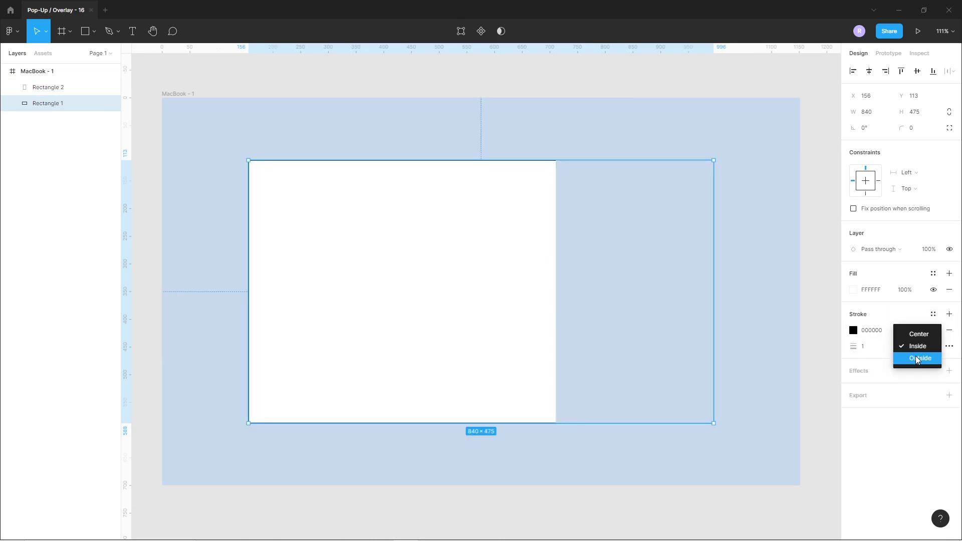
left_click(918, 359)
left_click(872, 349)
type("5")
key("Return")
left_click(853, 332)
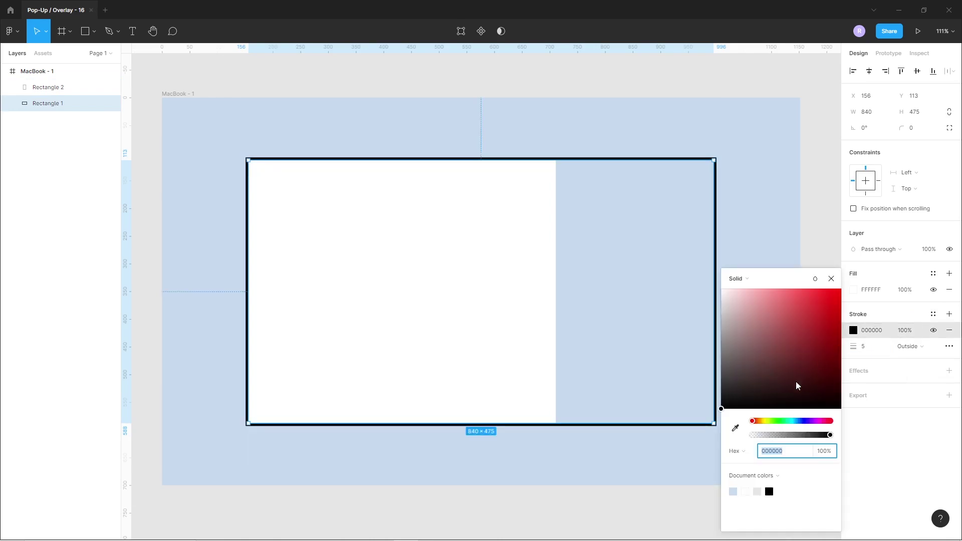
left_click(723, 289)
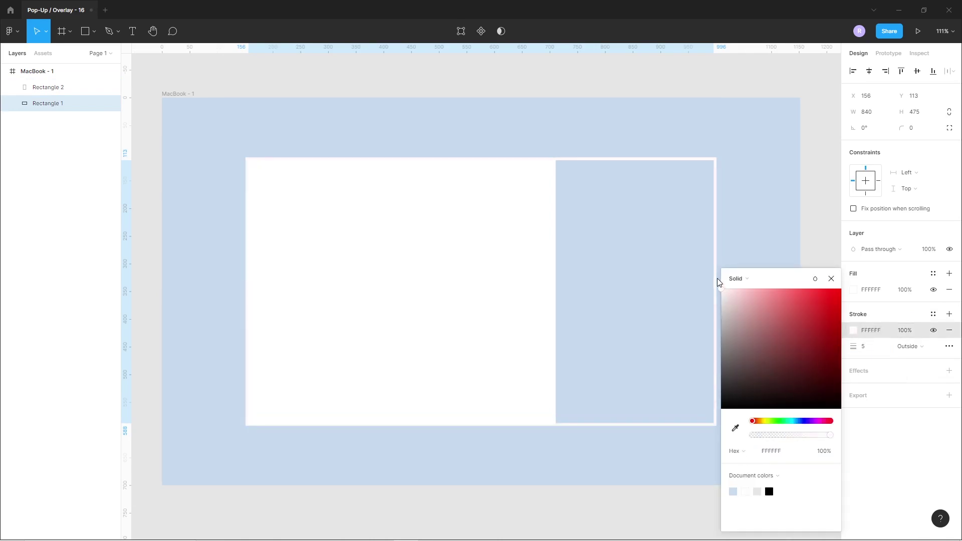
left_click(561, 459)
left_click(462, 413)
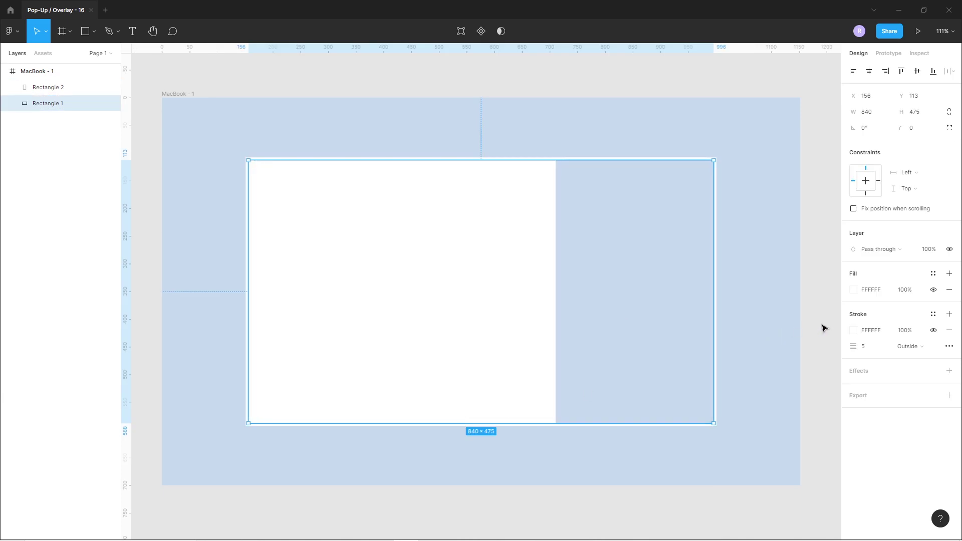
- Add a drop shadow with Y 30, blur 50 and colour AEC1D6 to the card
left_click(949, 371)
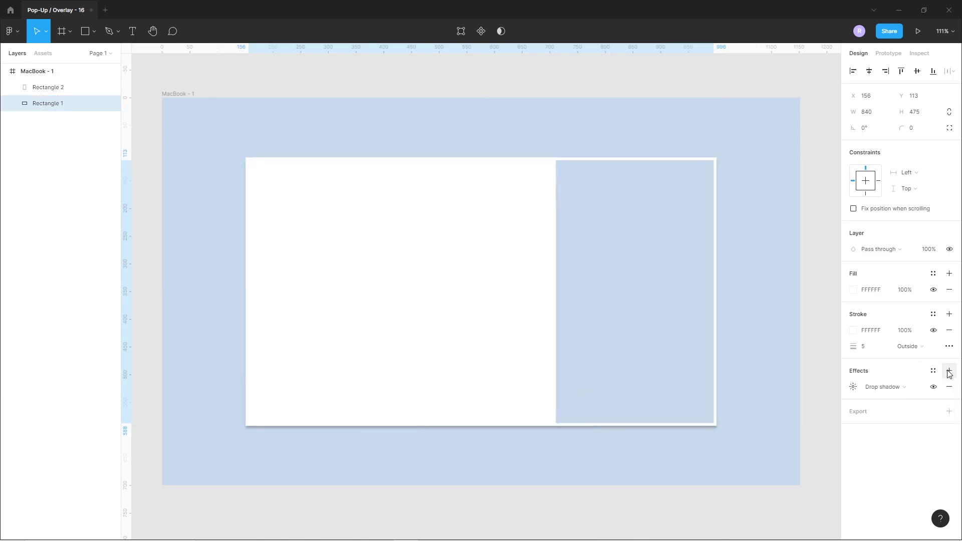
left_click(854, 387)
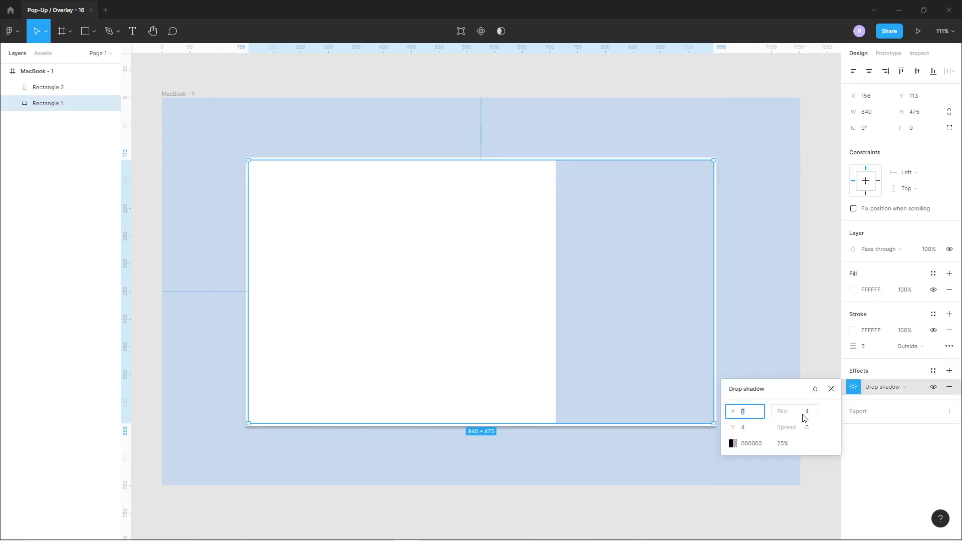
left_click(807, 413)
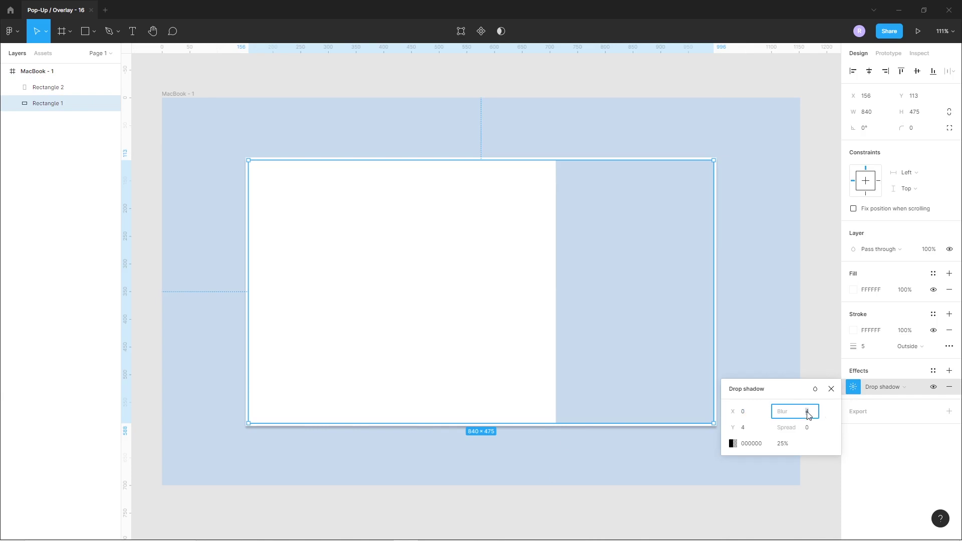
type("50")
key("Return")
left_click(751, 431)
key("Return")
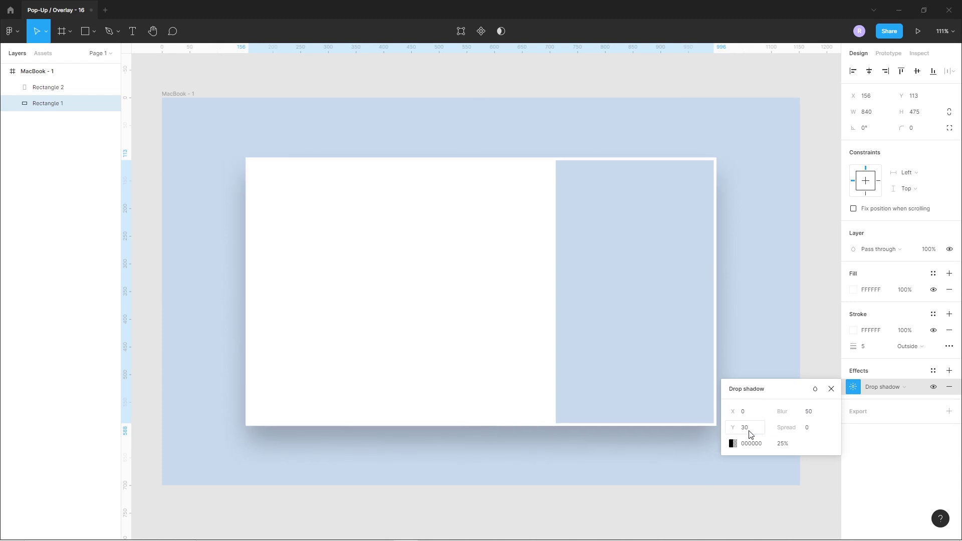
left_click(732, 443)
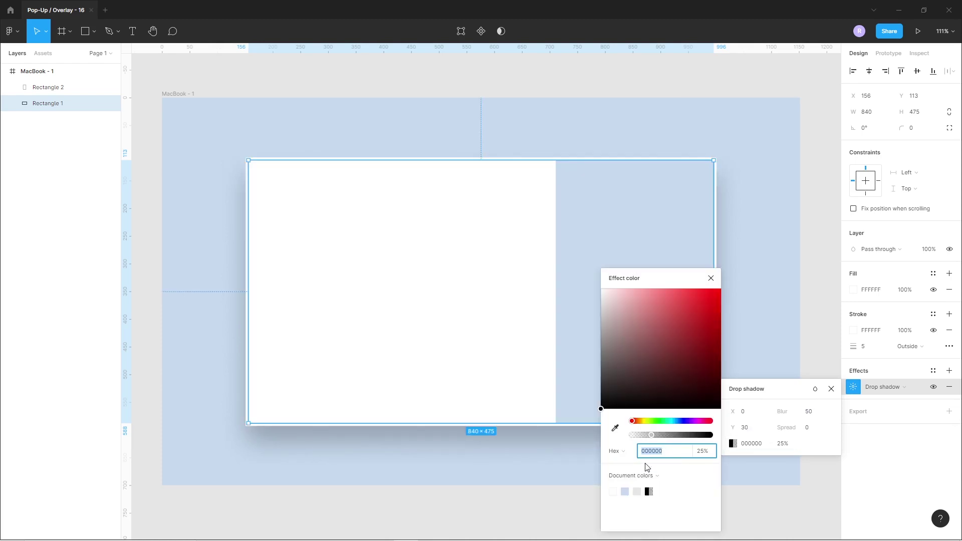
left_click(625, 491)
left_click_drag(621, 296, 625, 309)
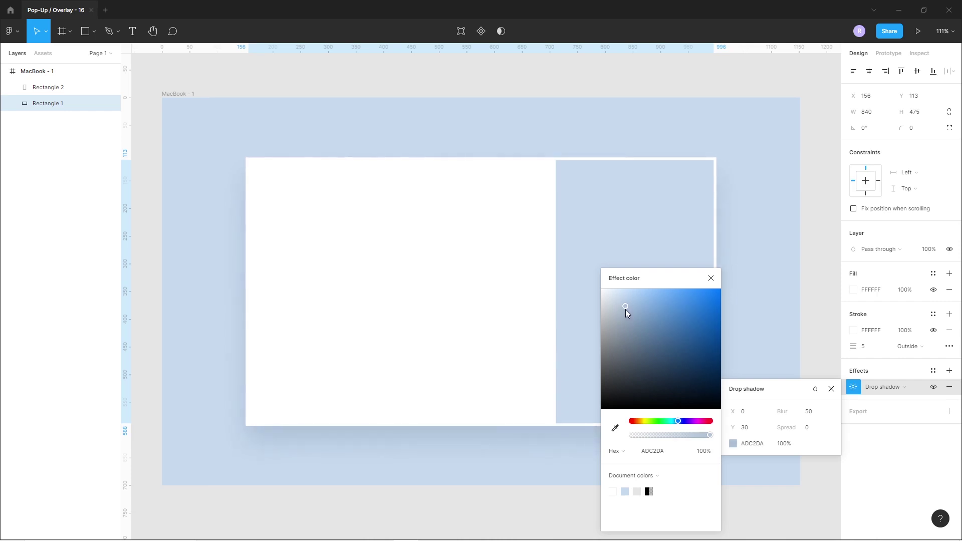
left_click(545, 486)
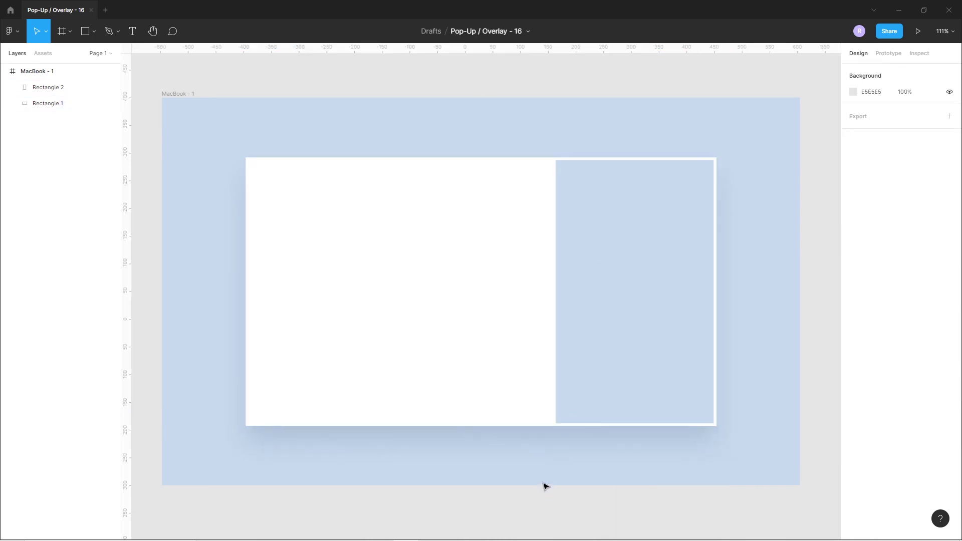
left_click(454, 369)
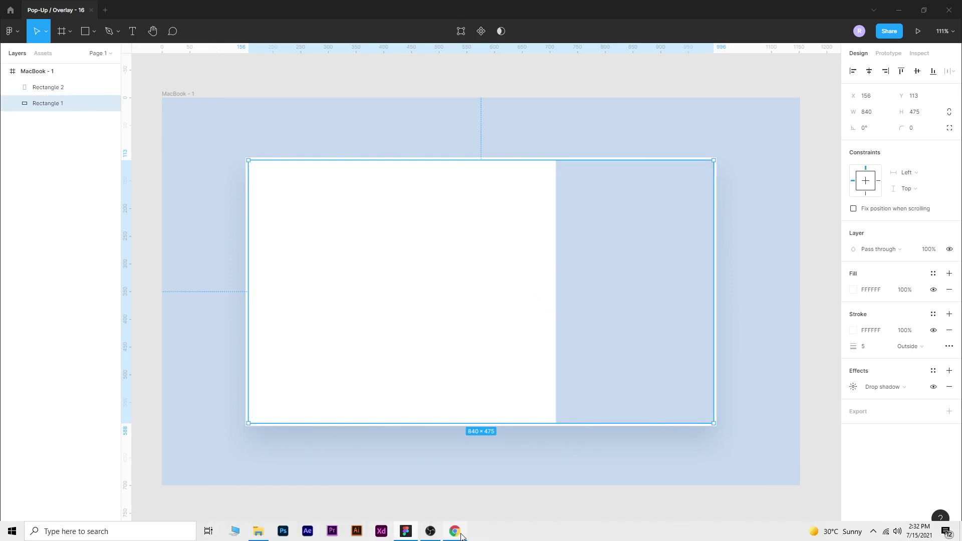
- Search PNGHunter for 'fashion' and browse the results
left_click(455, 536)
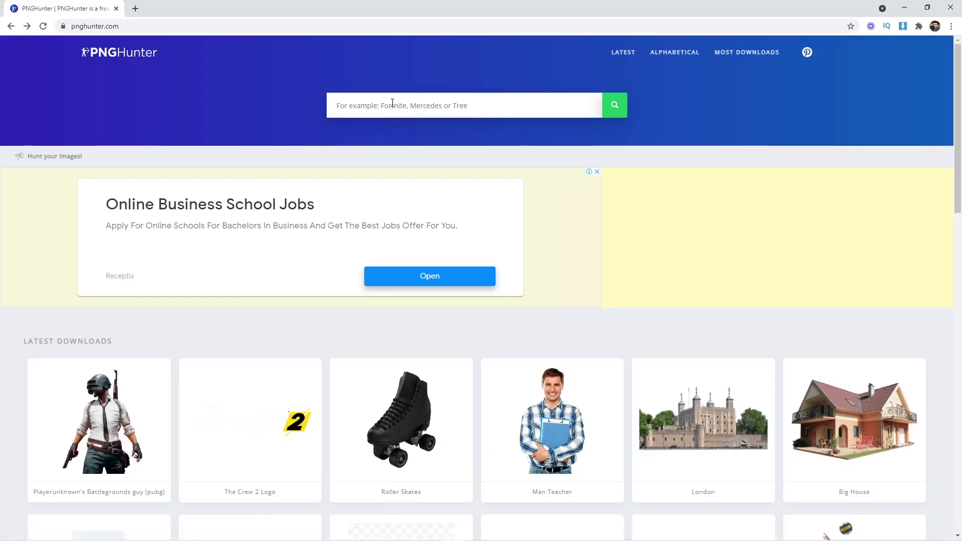
left_click(362, 106)
type("fashion")
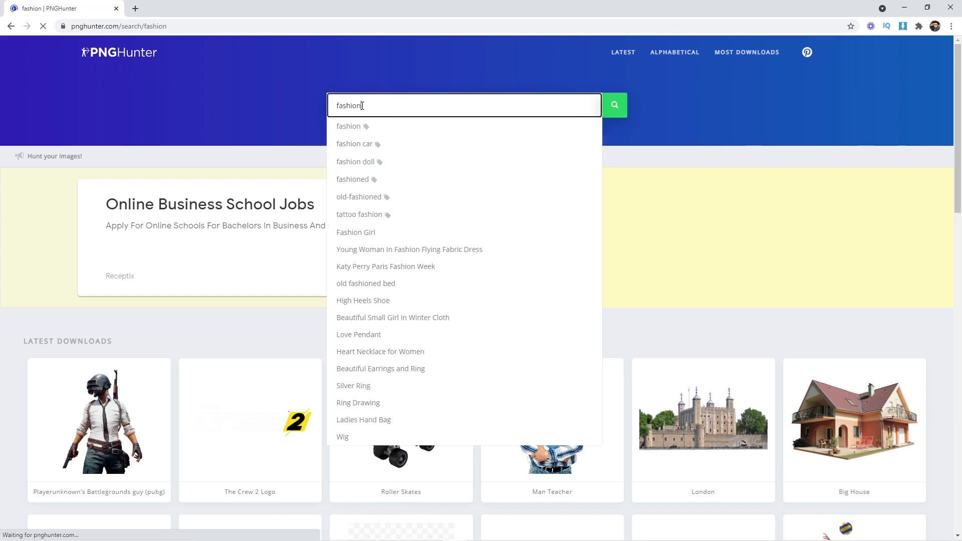
scroll(310, 326, "down", 3)
scroll(308, 353, "down", 3)
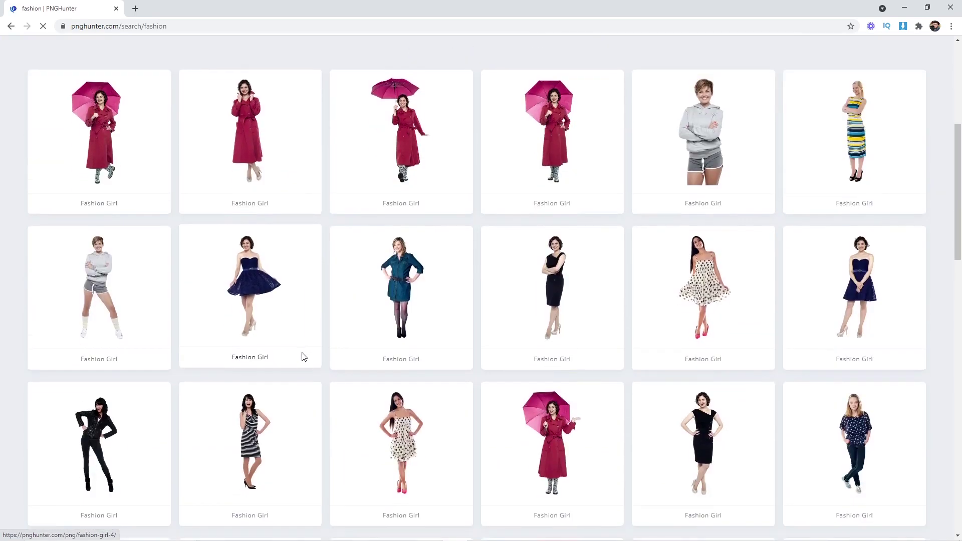
scroll(303, 356, "down", 1)
scroll(316, 373, "down", 1)
scroll(328, 389, "down", 2)
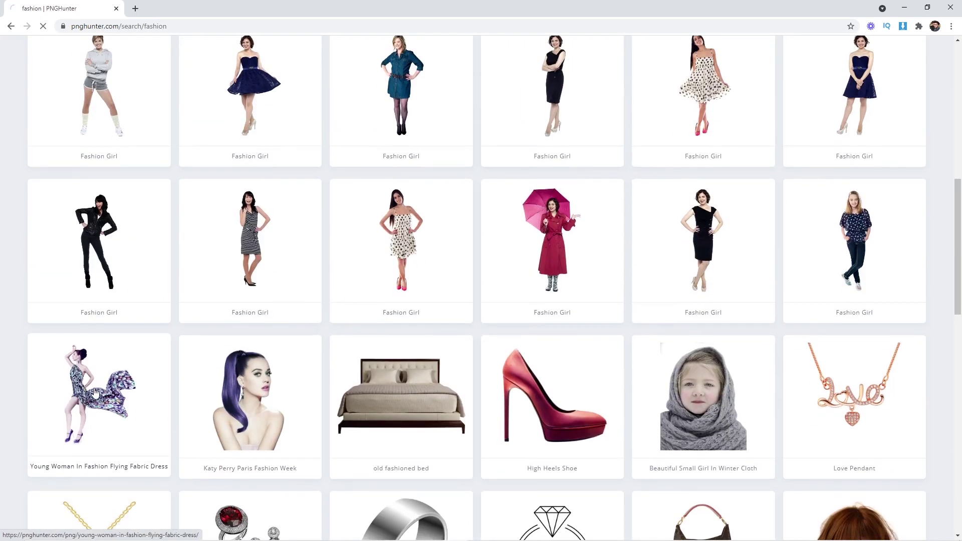
- Get the Young Woman In Fashion Flying Fabric Dress PNG and drop it onto the Figma canvas
left_click(95, 392)
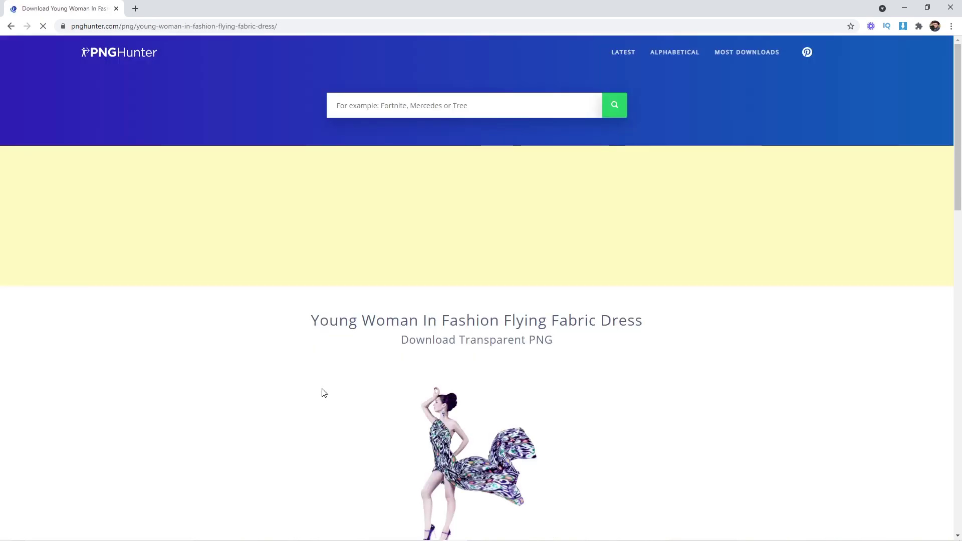
scroll(521, 391, "down", 2)
scroll(521, 392, "down", 1)
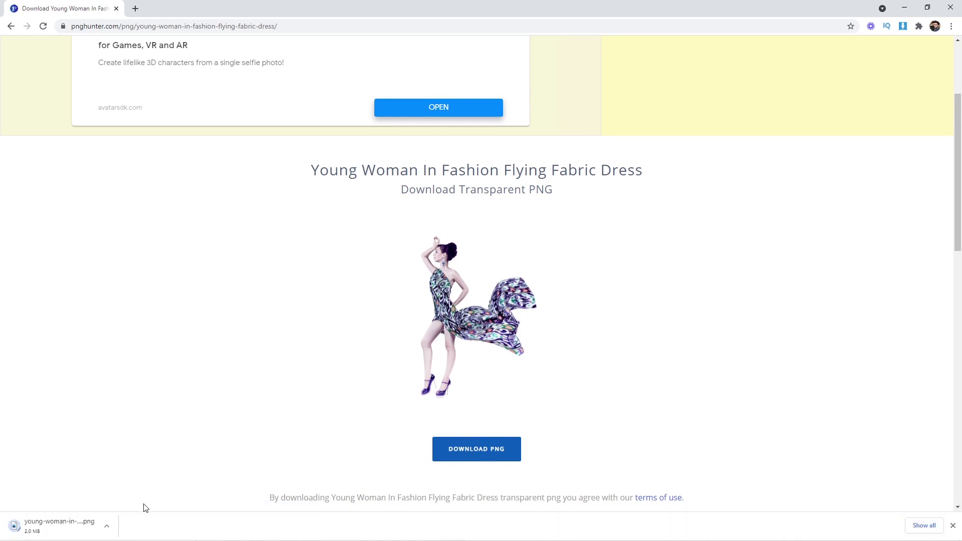
mouse_move(22, 526)
left_mouse_down()
mouse_move(260, 538)
mouse_move(249, 228)
left_mouse_up()
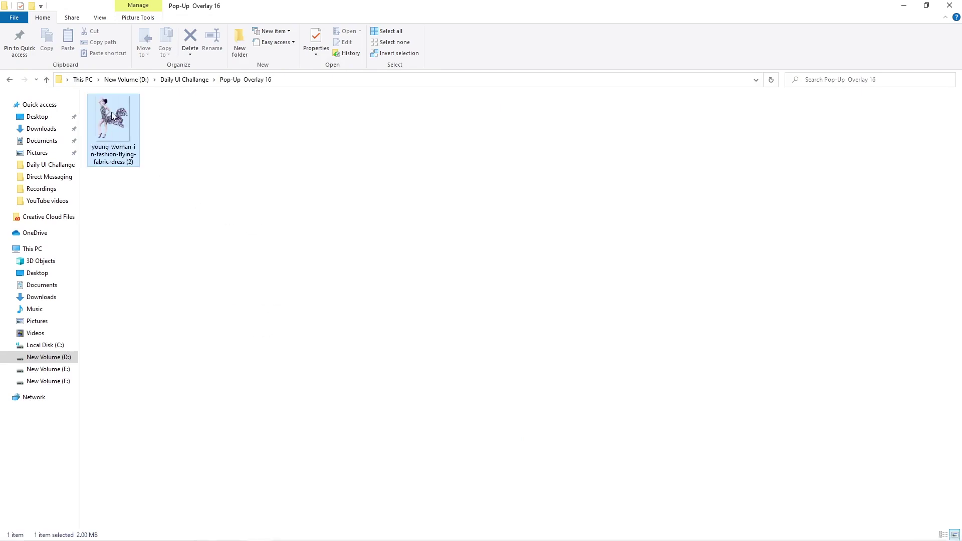
left_click_drag(111, 119, 404, 535)
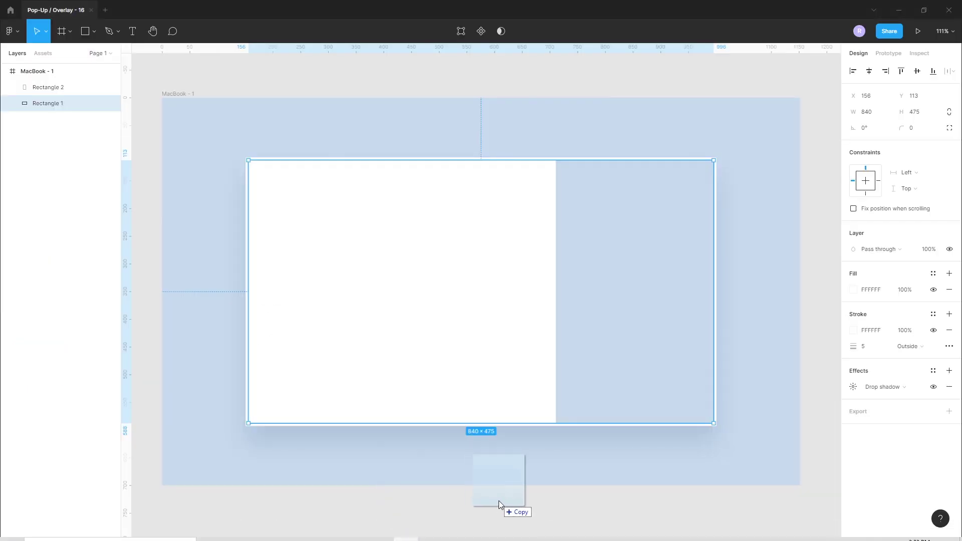
left_click_drag(404, 535, 534, 460)
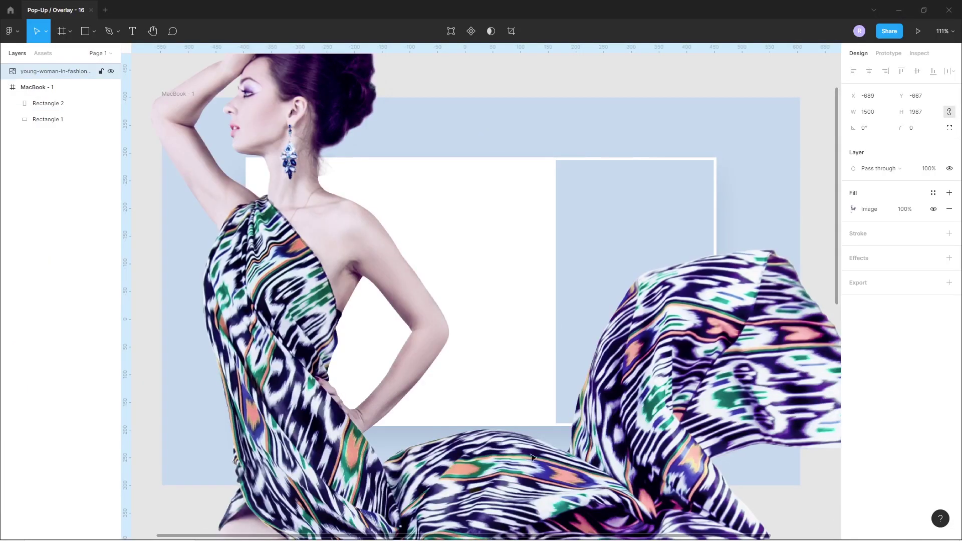
- Scale the woman photo to 424×563 and position it over the card's right-hand blue panel
scroll(541, 463, "down", 3)
scroll(561, 471, "down", 5)
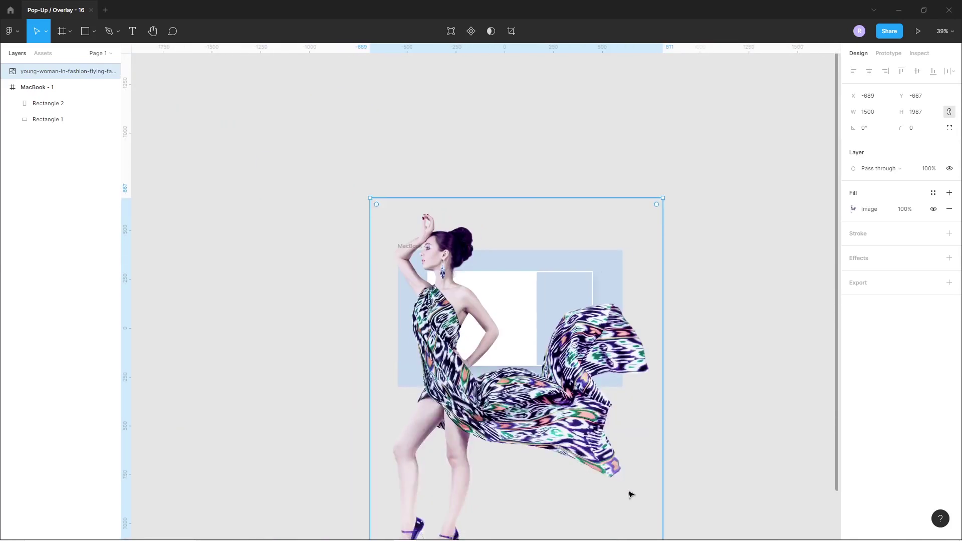
scroll(621, 489, "down", 2)
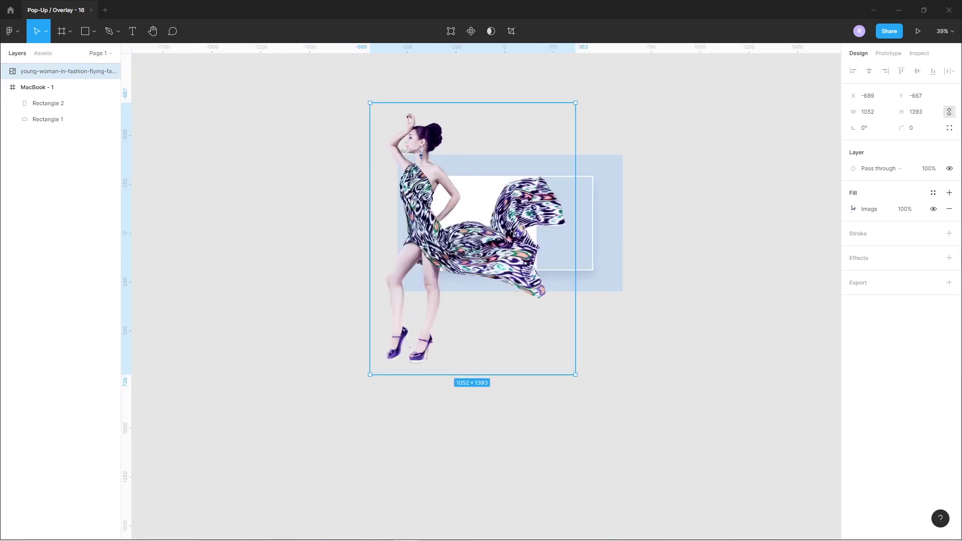
left_click_drag(593, 406, 477, 245)
left_click_drag(404, 186, 567, 228)
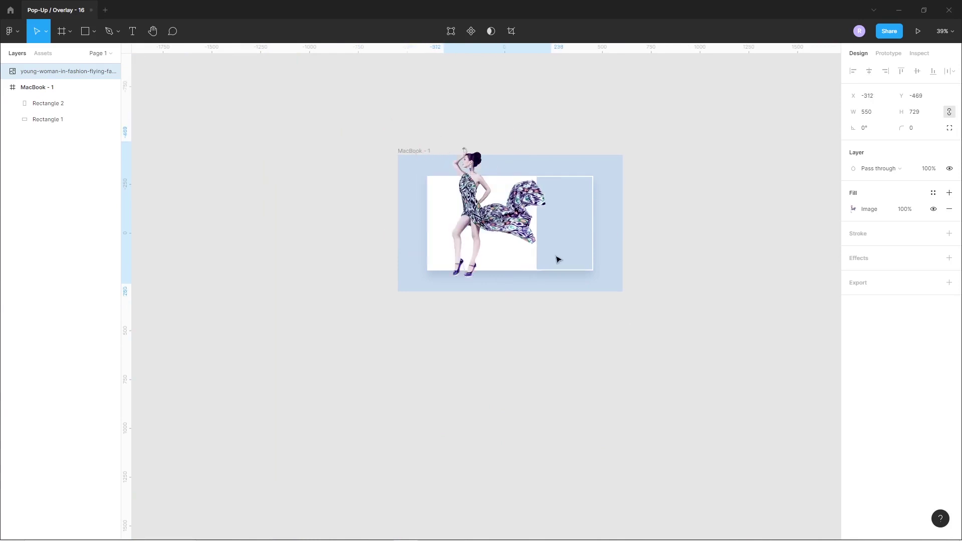
scroll(568, 228, "up", 5)
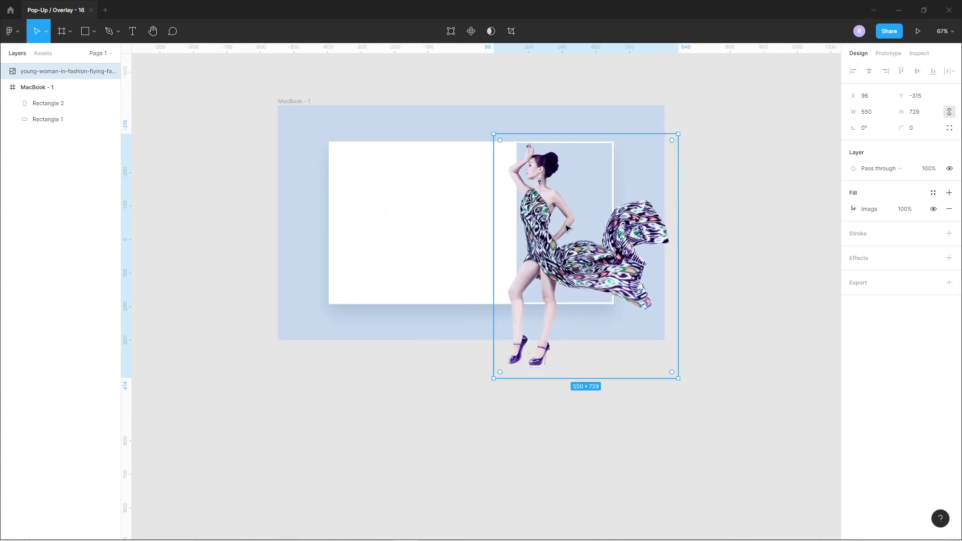
left_click_drag(639, 358, 638, 362)
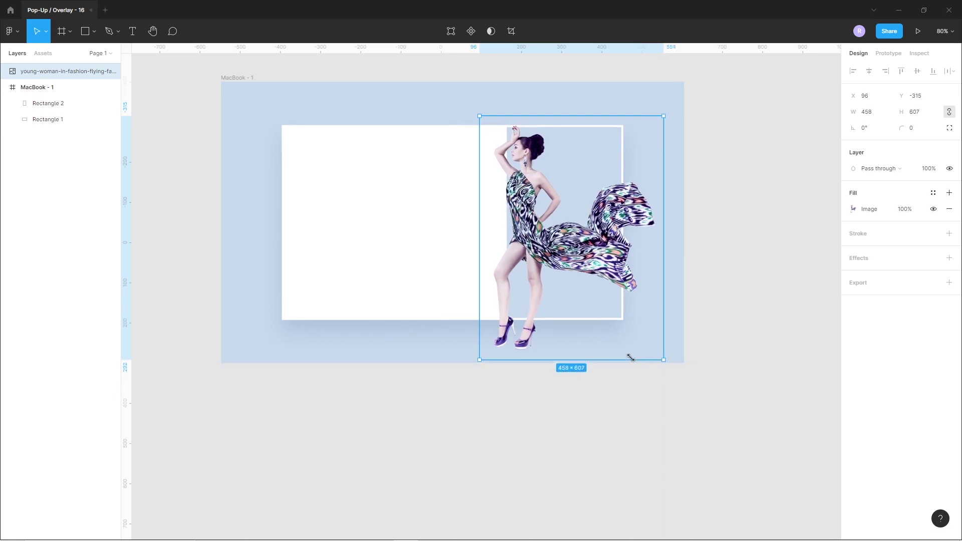
left_click_drag(638, 362, 596, 313)
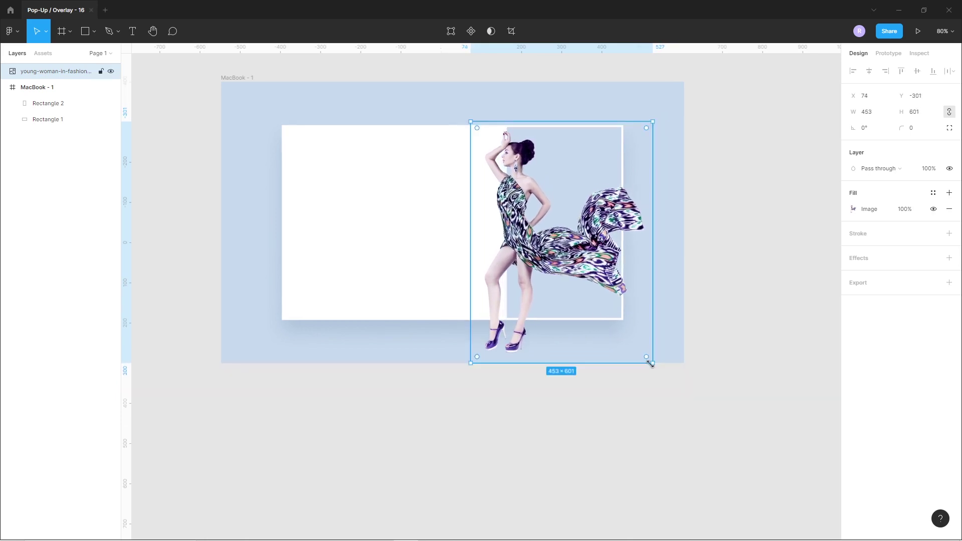
left_click_drag(642, 358, 630, 349)
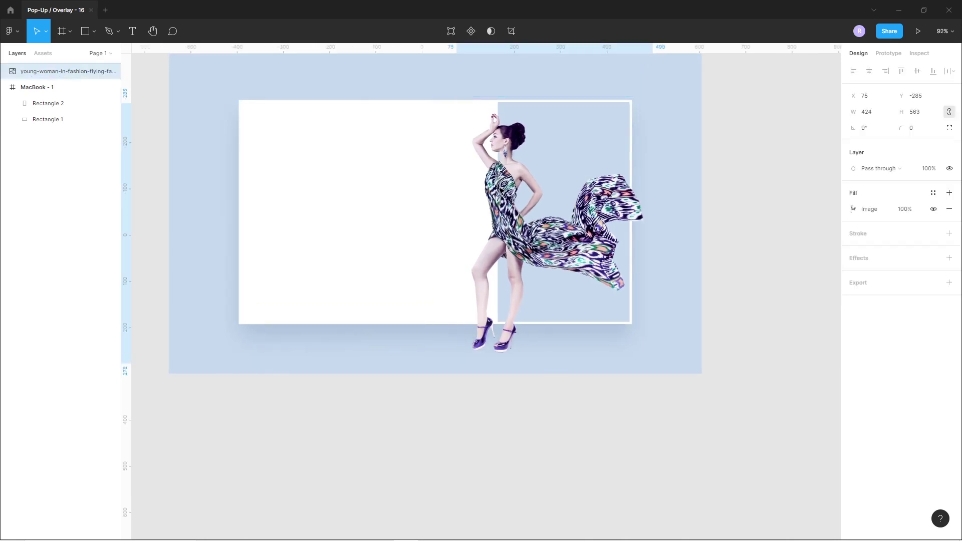
left_click_drag(500, 190, 512, 191)
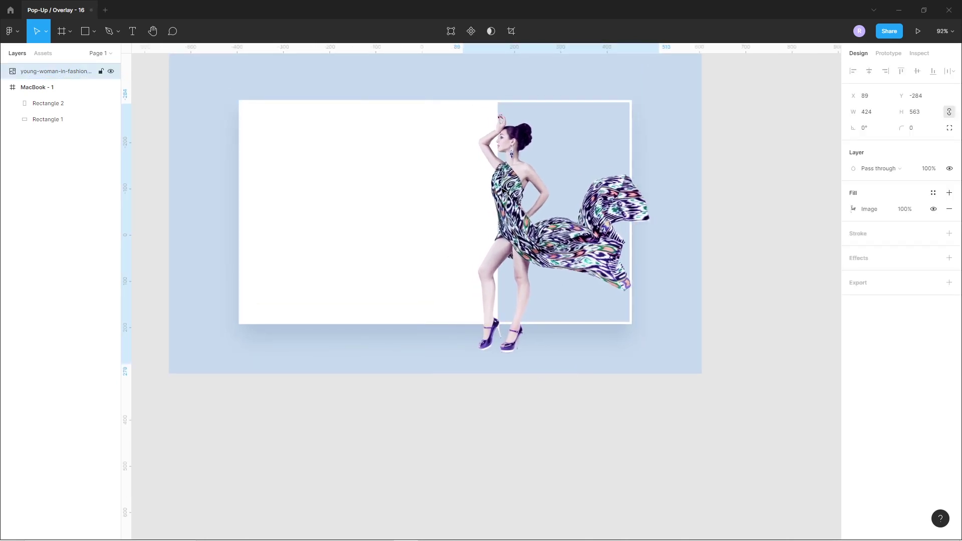
key("Right")
key("Right")
key("Right")
key("Right")
key("Right")
key("Right")
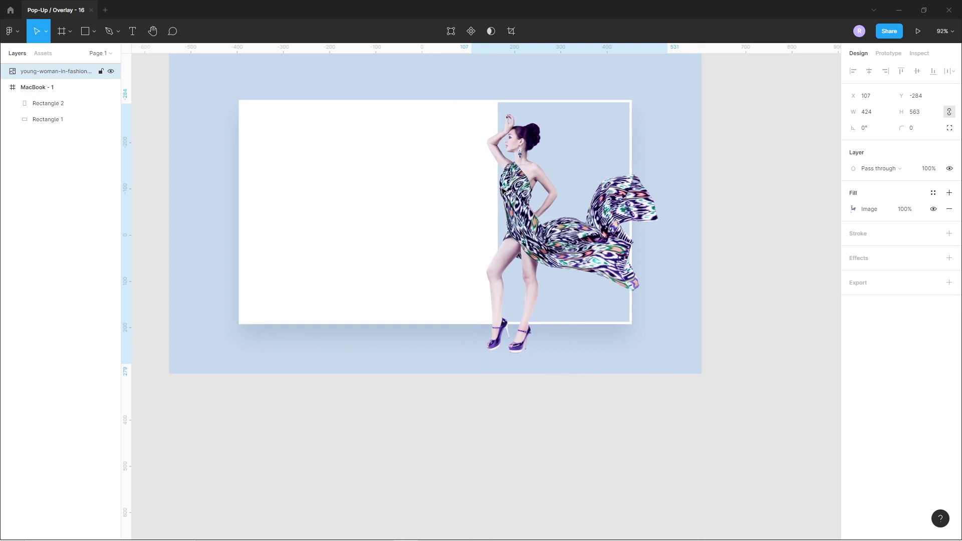
- Add the text 'FIRST TIME HERE?' at the card's top-left
left_click(474, 419)
scroll(501, 396, "up", 3)
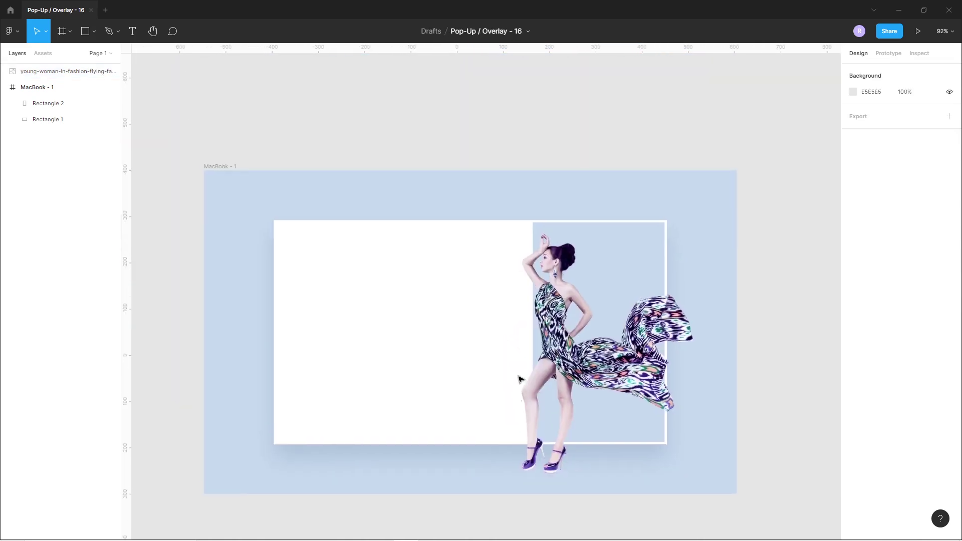
scroll(421, 273, "up", 2)
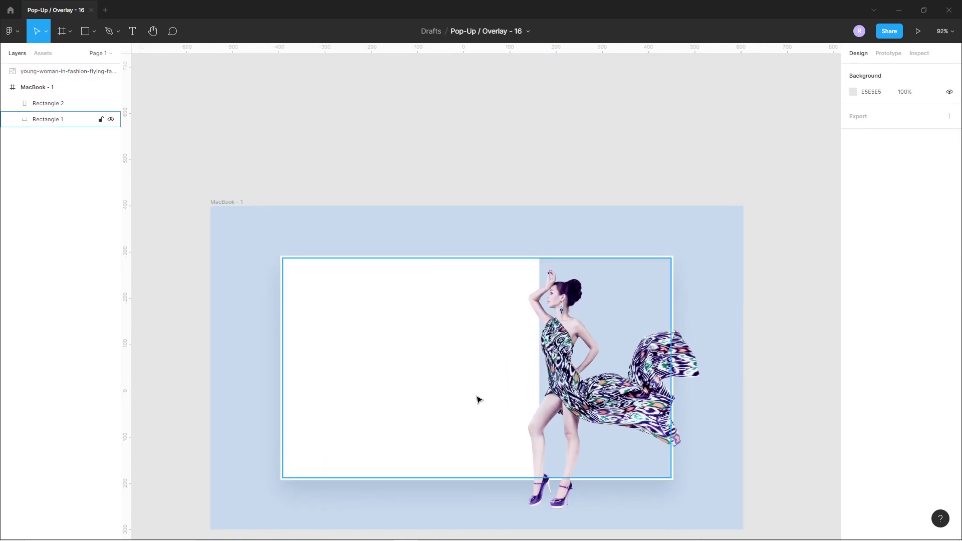
left_click(133, 31)
left_click(304, 275)
type("FIRST TIME HERE")
key("Escape")
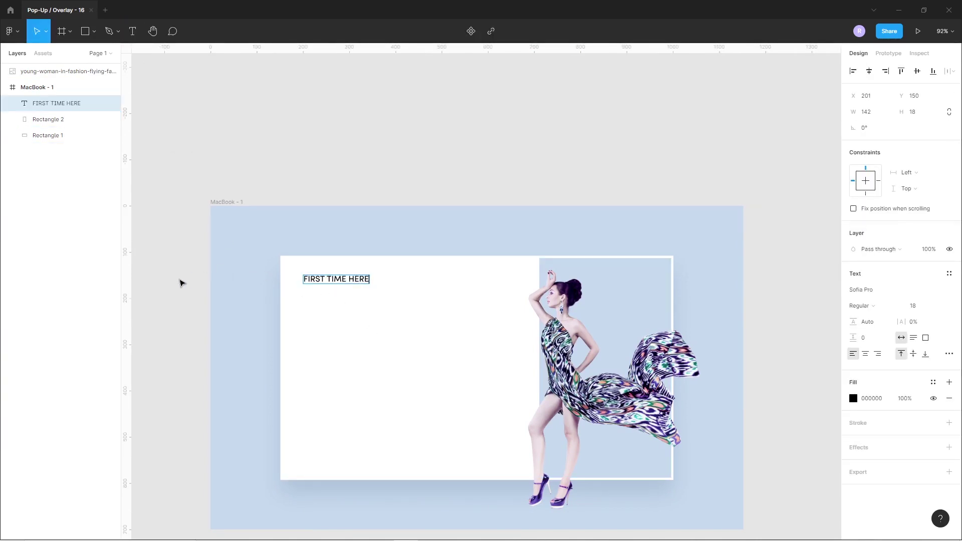
double_click(355, 284)
left_click(373, 279)
type("?")
key("Escape")
left_click_drag(343, 284, 343, 284)
- Duplicate the 'FIRST TIME HERE?' line just below the original
left_click(349, 188)
left_click(351, 278)
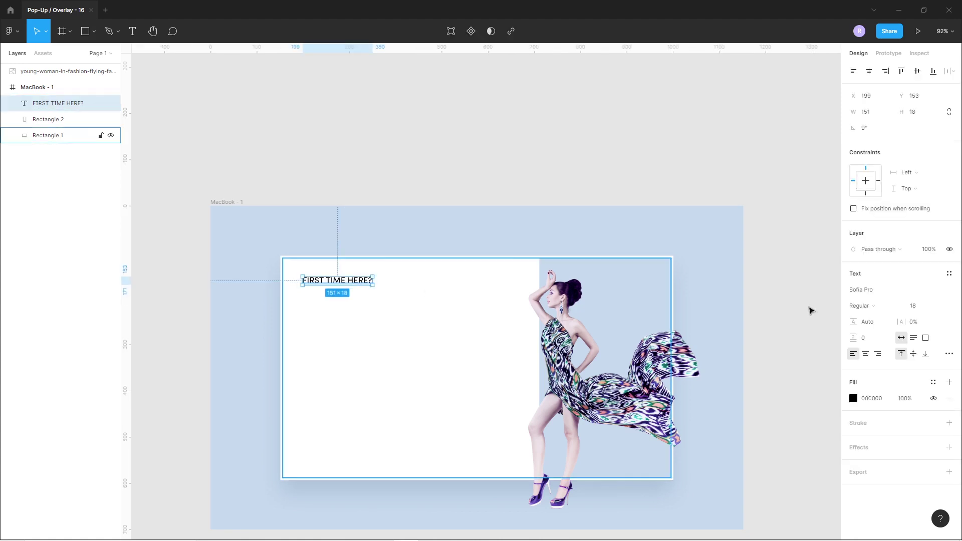
left_click(346, 195)
left_click_drag(339, 279, 335, 306)
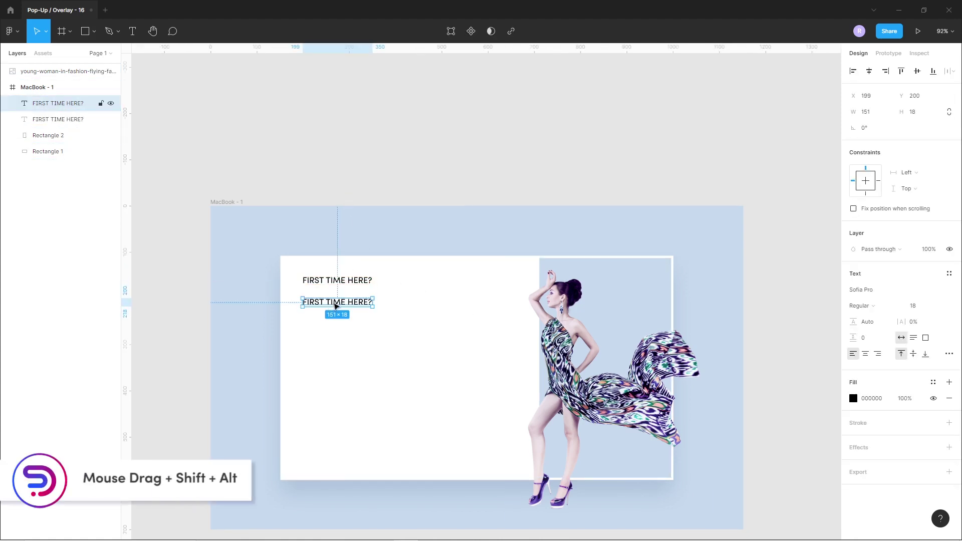
- Change the copied line's text to 'Get 15% OFF Now'
key("Return")
type("gET 15")
key("ctrl+a")
key("BackSpace")
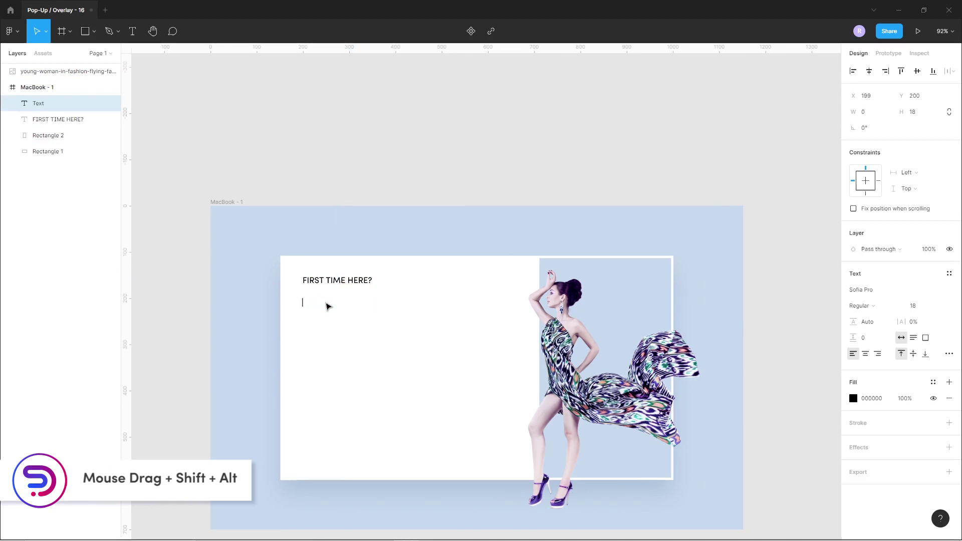
type("5% OFF Now")
key("Escape")
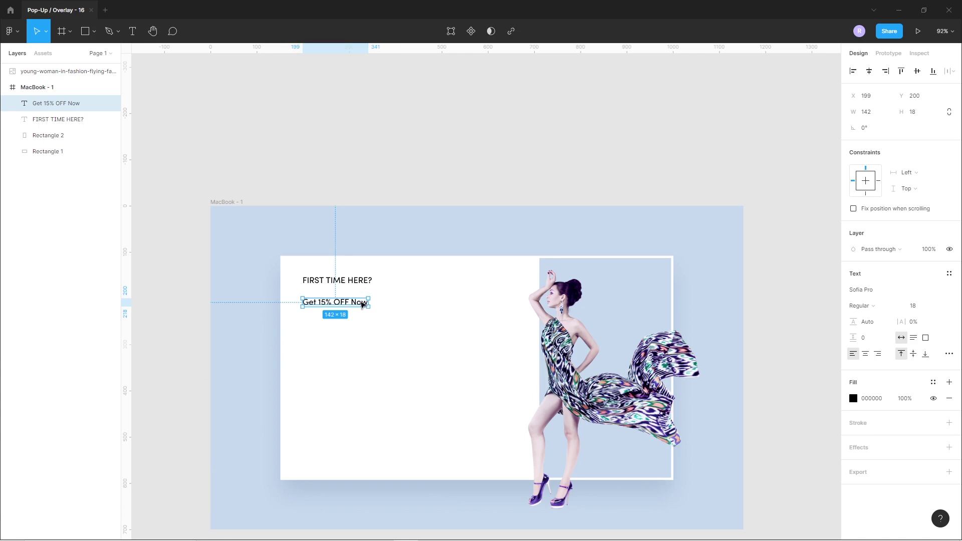
left_click_drag(360, 306, 361, 302)
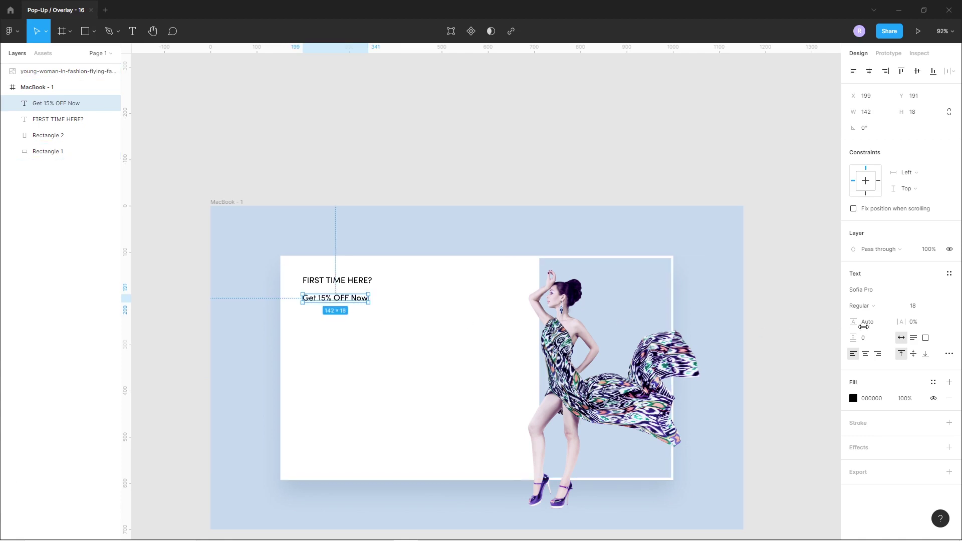
- Set the headline to Rozha One Regular, size 52, aligned beneath 'FIRST TIME HERE?'
left_click(887, 306)
left_click(879, 307)
left_click(868, 294)
type("ozha One")
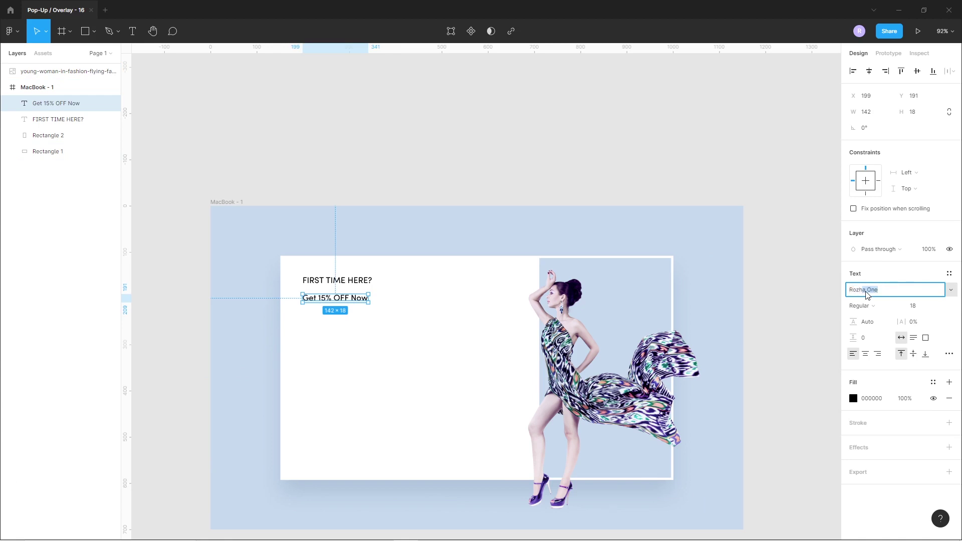
key("Return")
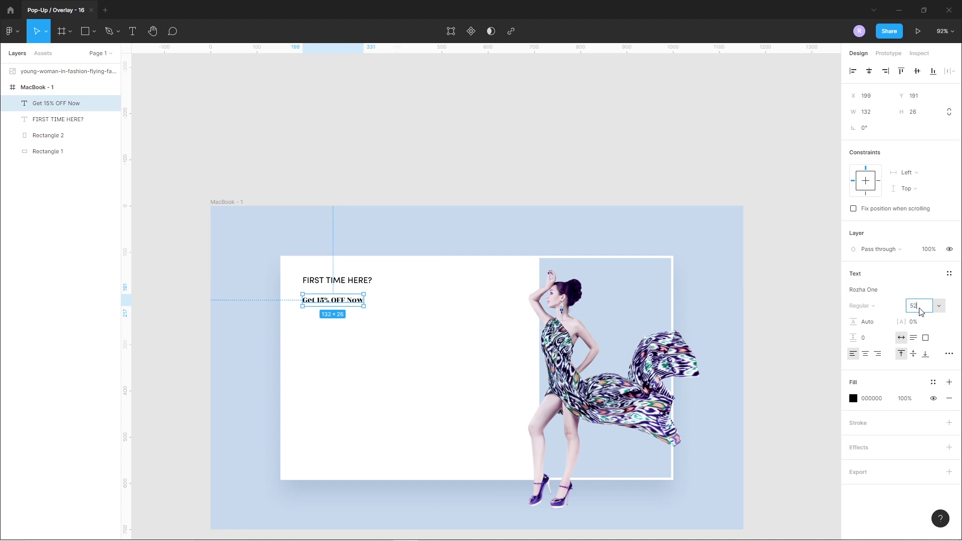
key("Return")
left_click_drag(404, 314, 402, 304)
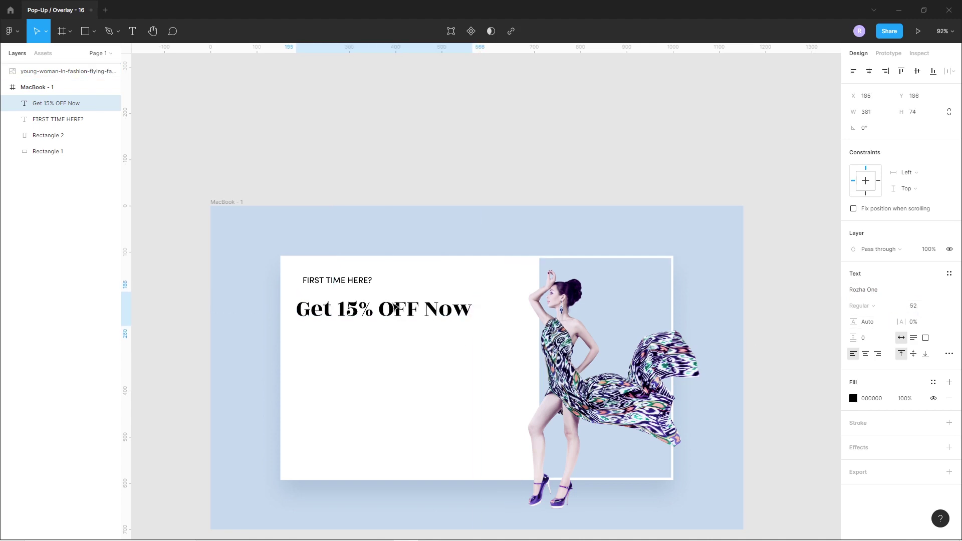
left_click_drag(403, 305, 402, 304)
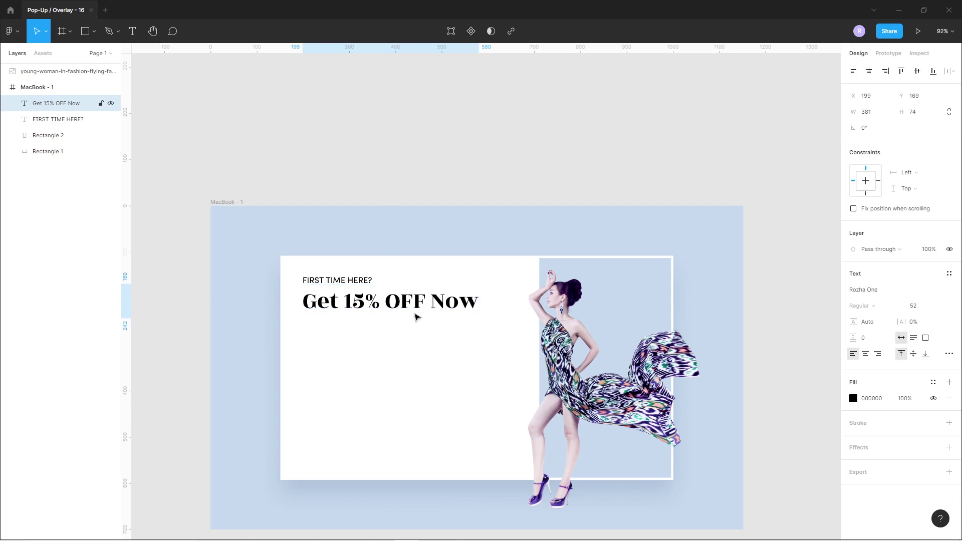
left_click(217, 309)
scroll(379, 327, "down", 1)
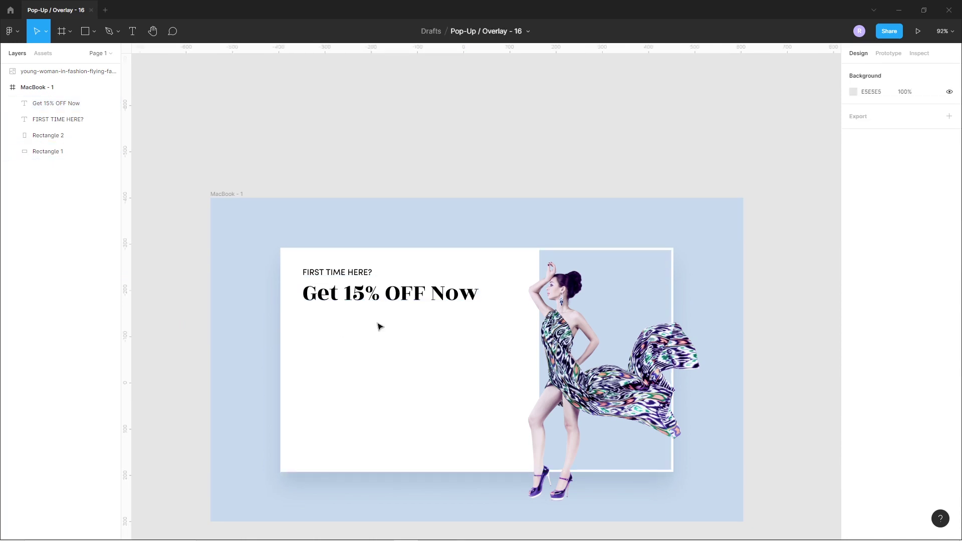
- Draw a text box in the card's lower left and fill it with Lorem ipsum sentences
scroll(380, 326, "down", 1)
right_click(326, 109)
mouse_move(374, 141)
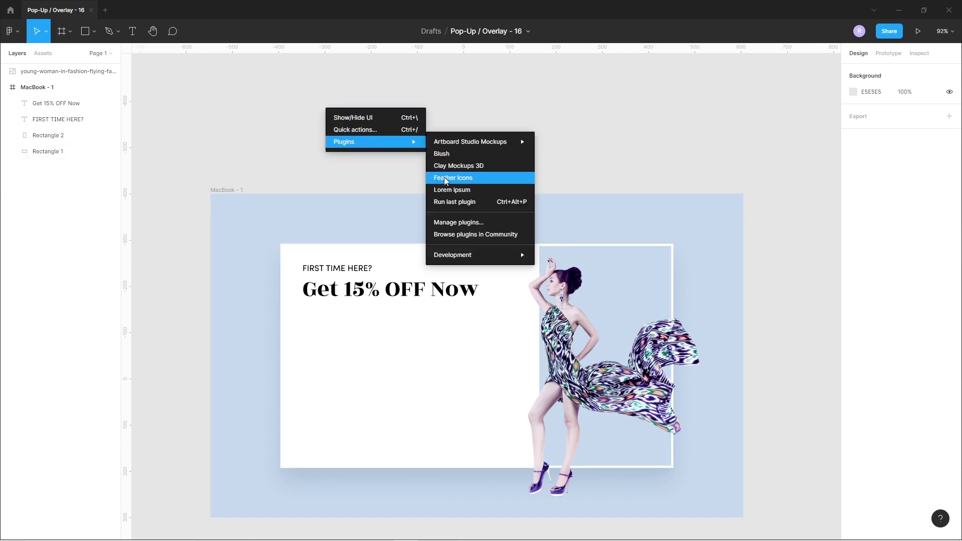
left_click(466, 191)
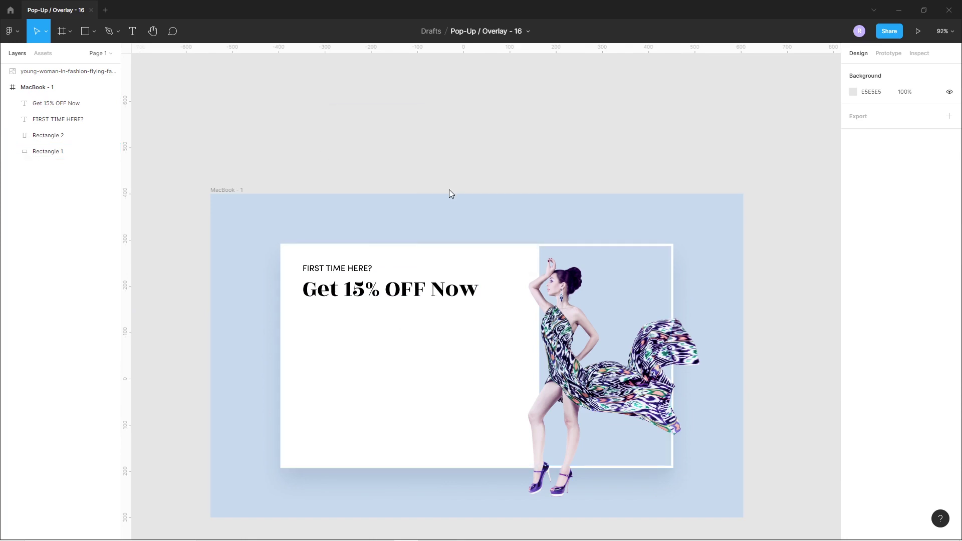
left_click(132, 31)
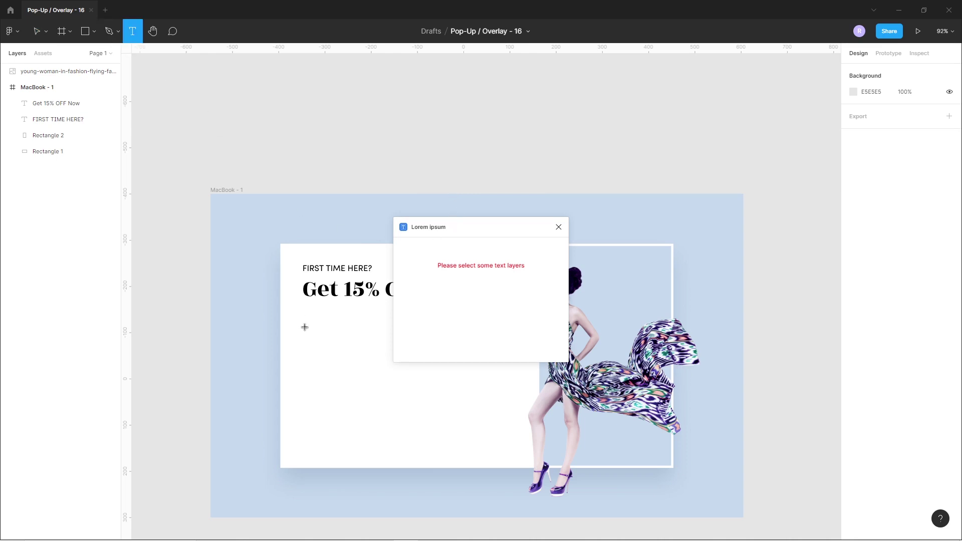
left_click_drag(297, 377, 494, 438)
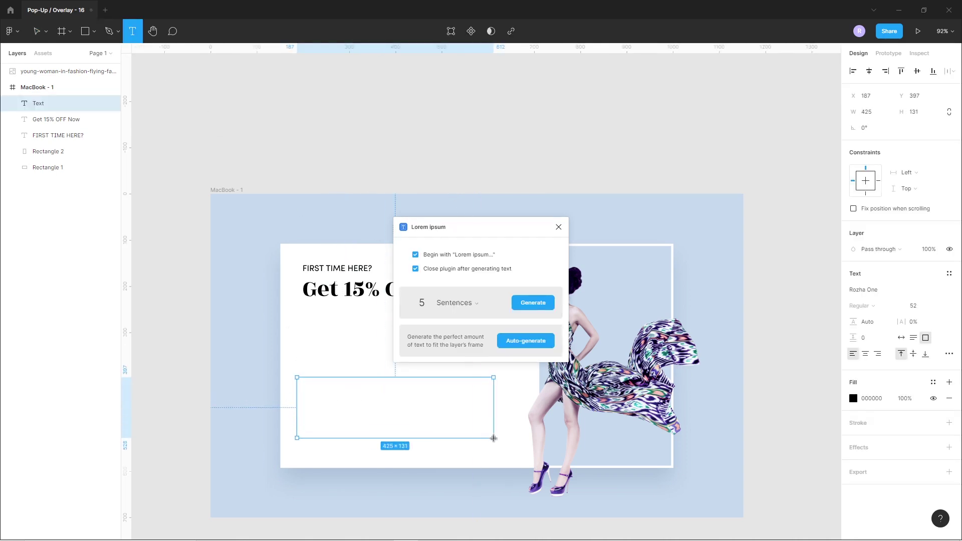
left_click(482, 306)
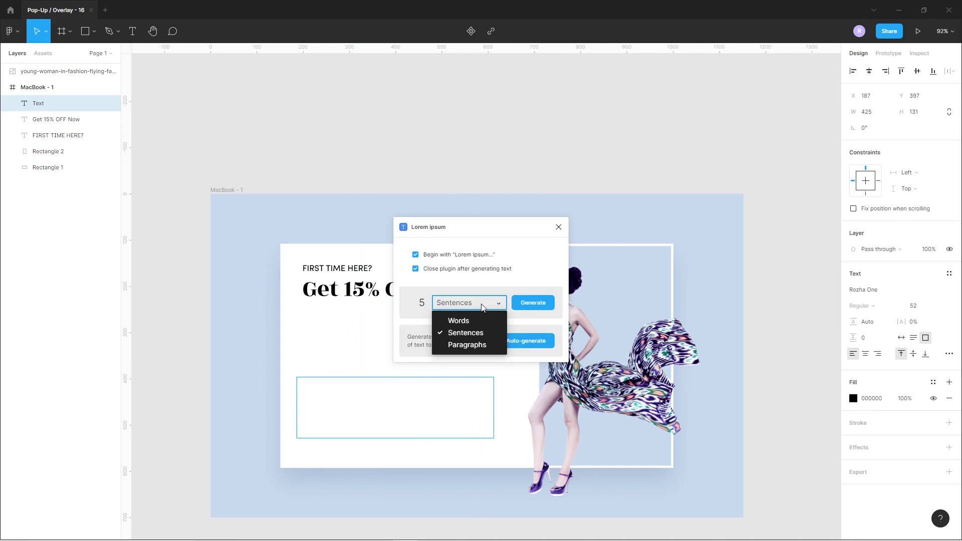
left_click(482, 305)
left_click(525, 305)
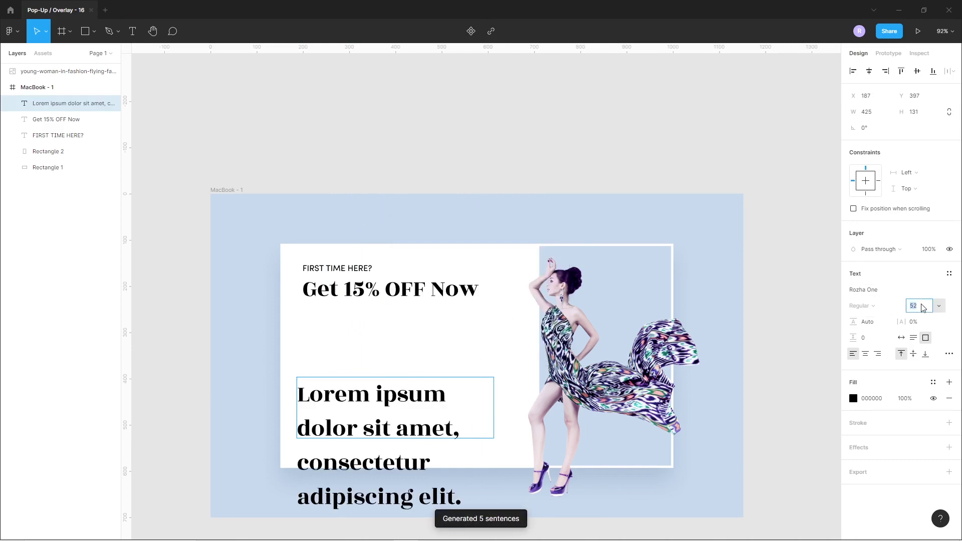
type("6")
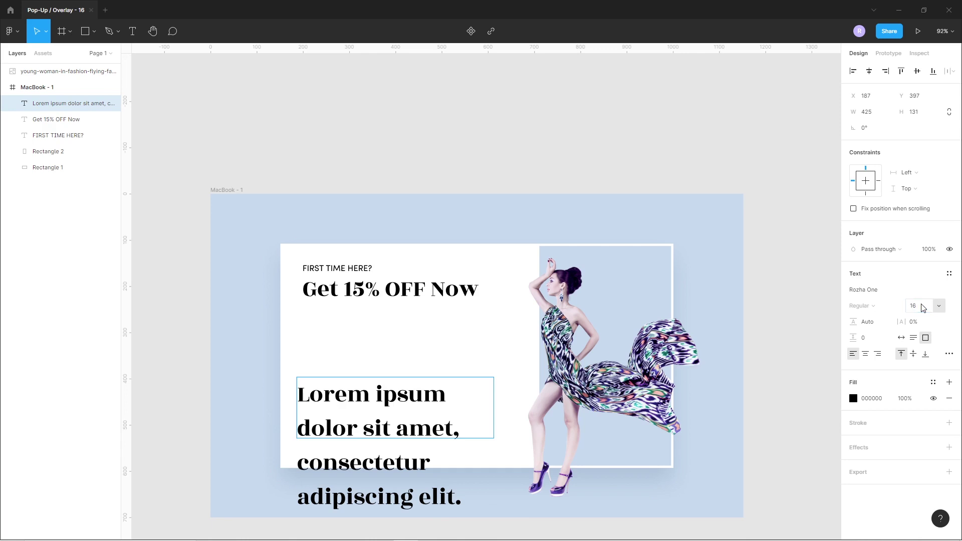
- Set the body text to Sofia Pro 16 and move it under the headline
left_click(924, 307)
type("52")
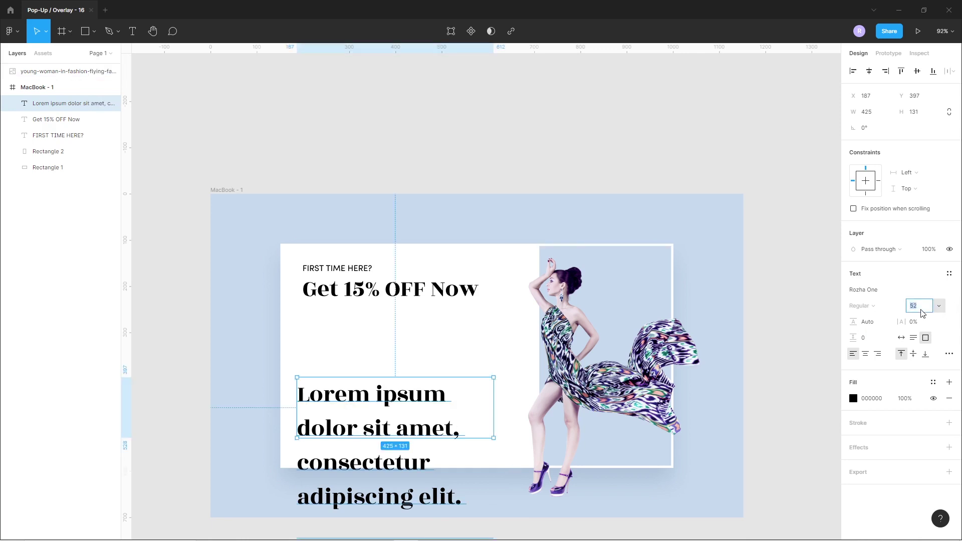
type("16")
key("Return")
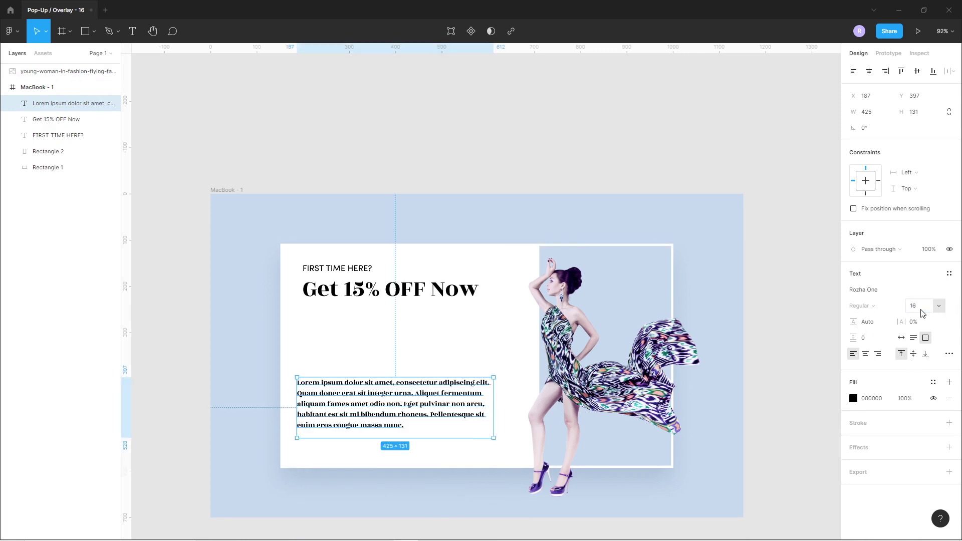
left_click(869, 291)
type("Sofia")
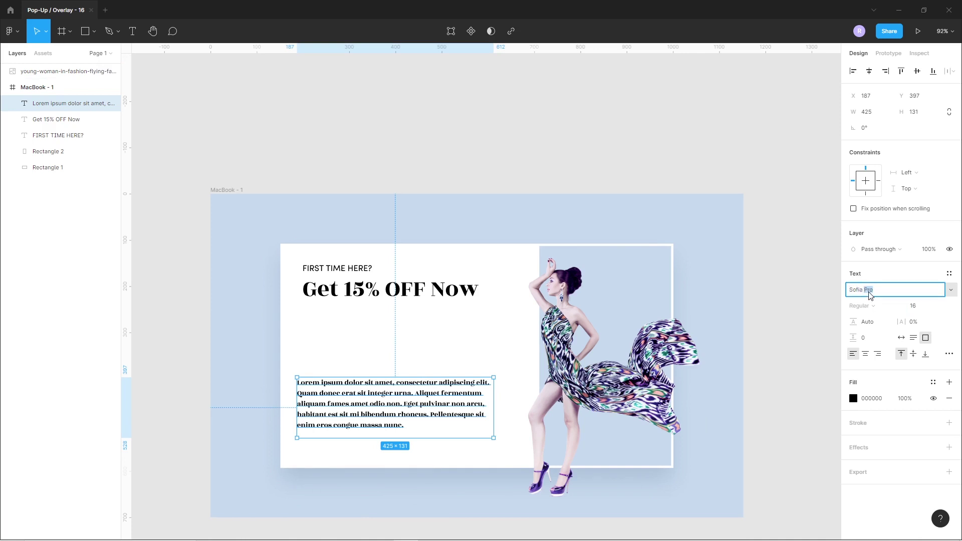
key("Return")
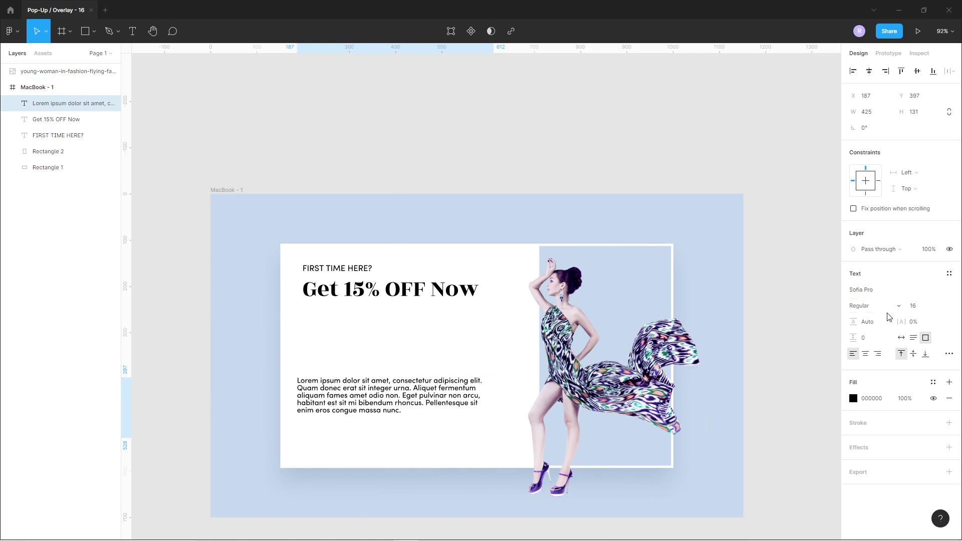
left_click_drag(379, 398, 386, 333)
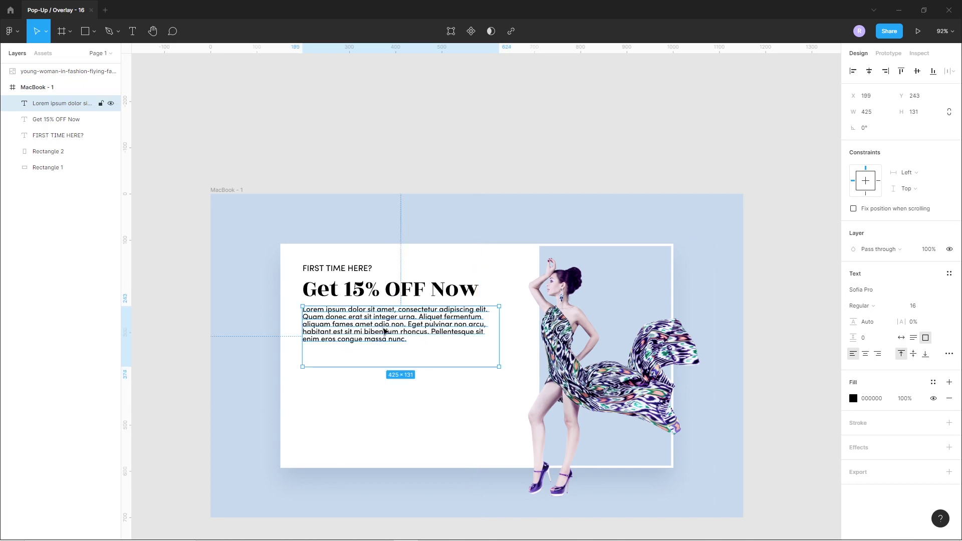
- Delete the first two sentences of the body paragraph under the headline
scroll(386, 331, "up", 4)
scroll(386, 332, "up", 1)
double_click(454, 309)
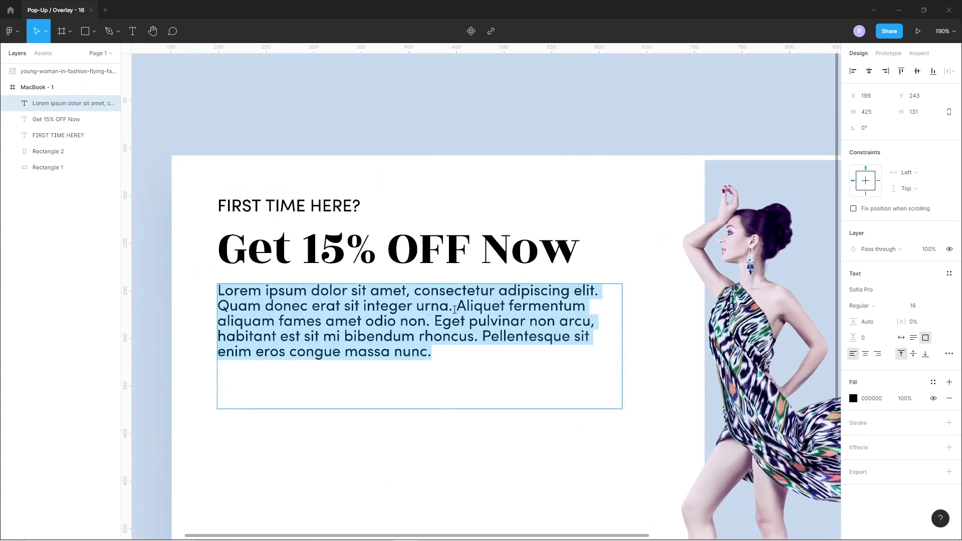
left_click_drag(454, 309, 193, 292)
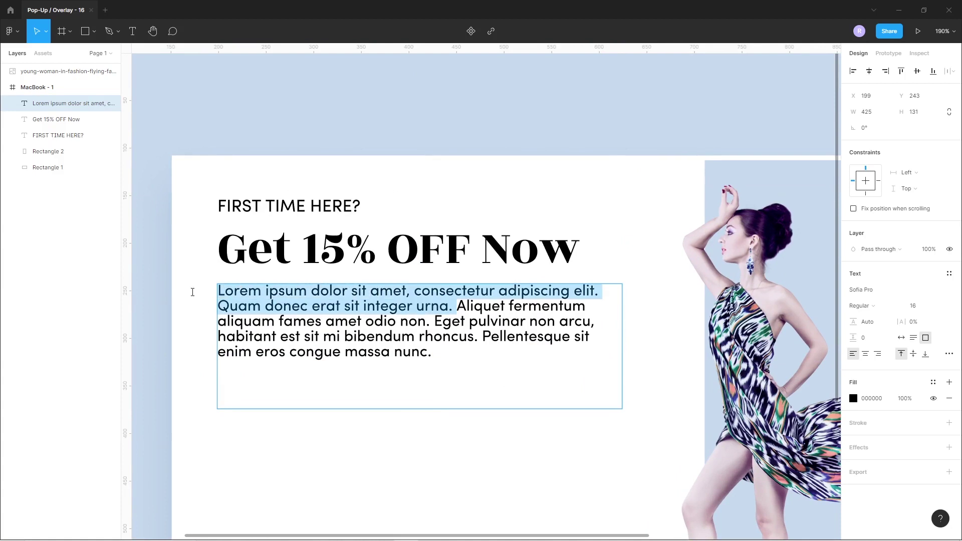
key("BackSpace")
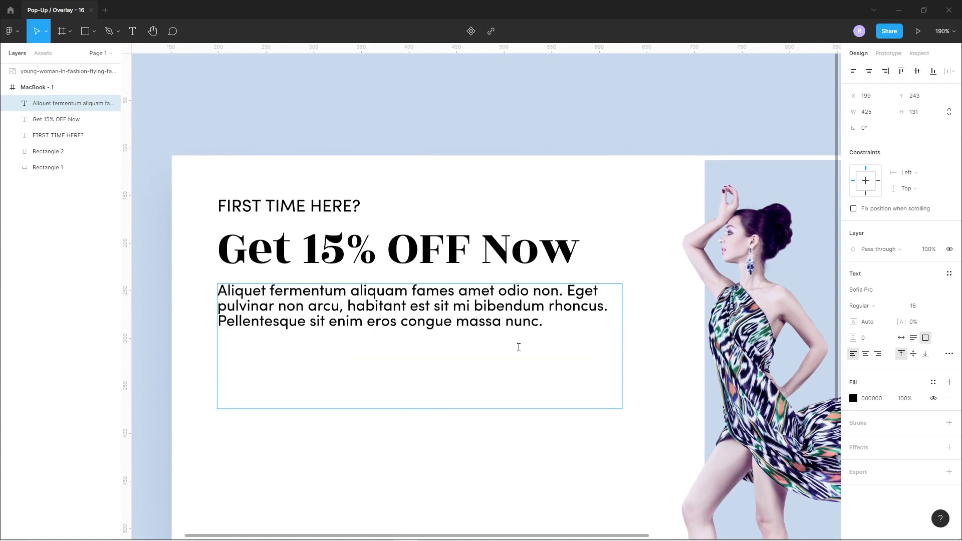
key("Escape")
- Narrow the body text box to about 312 wide, delete the last sentence, and fit the box to three lines
left_click_drag(622, 344, 515, 333)
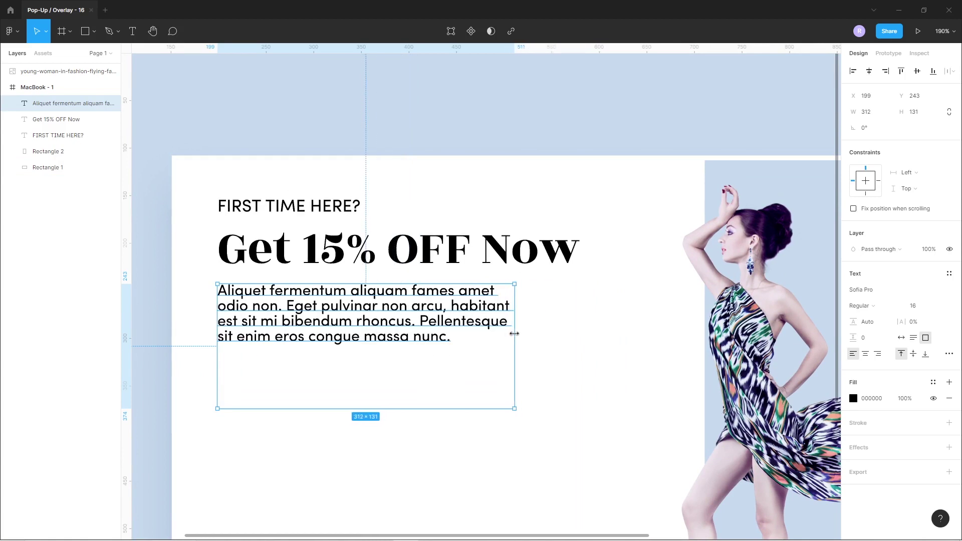
double_click(419, 328)
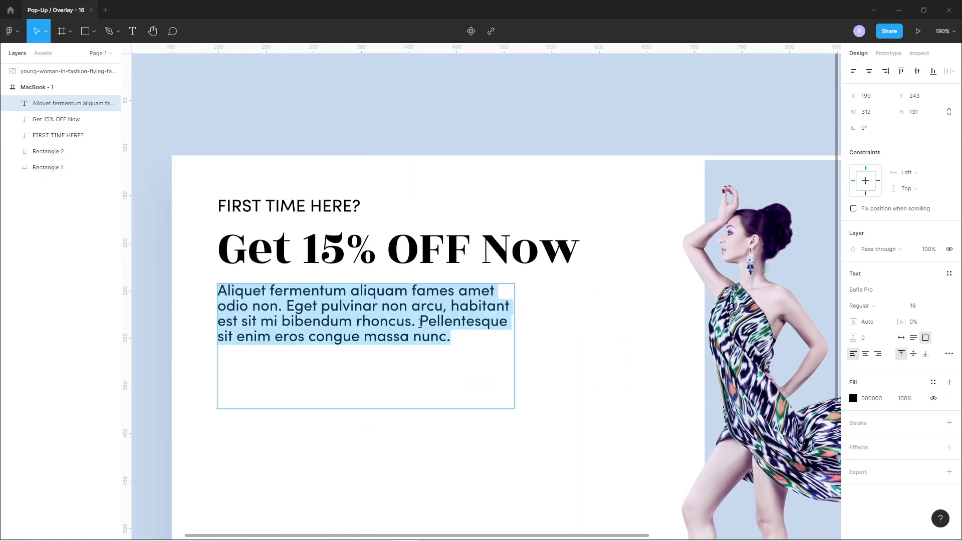
left_click_drag(420, 323, 456, 344)
key("BackSpace")
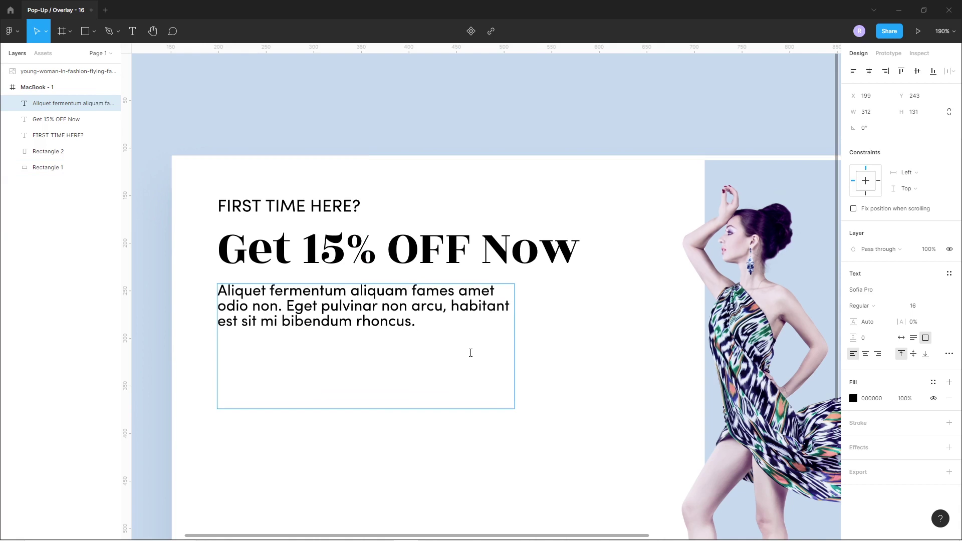
key("Escape")
left_click_drag(379, 408, 375, 341)
- Colour the body text grey-blue 9EA0AF
left_click(854, 399)
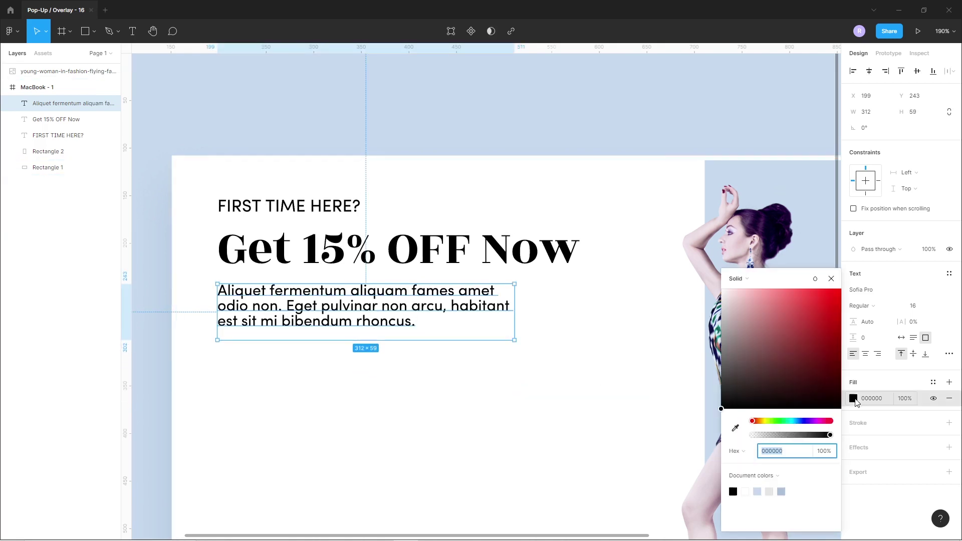
left_click(803, 421)
left_click(734, 319)
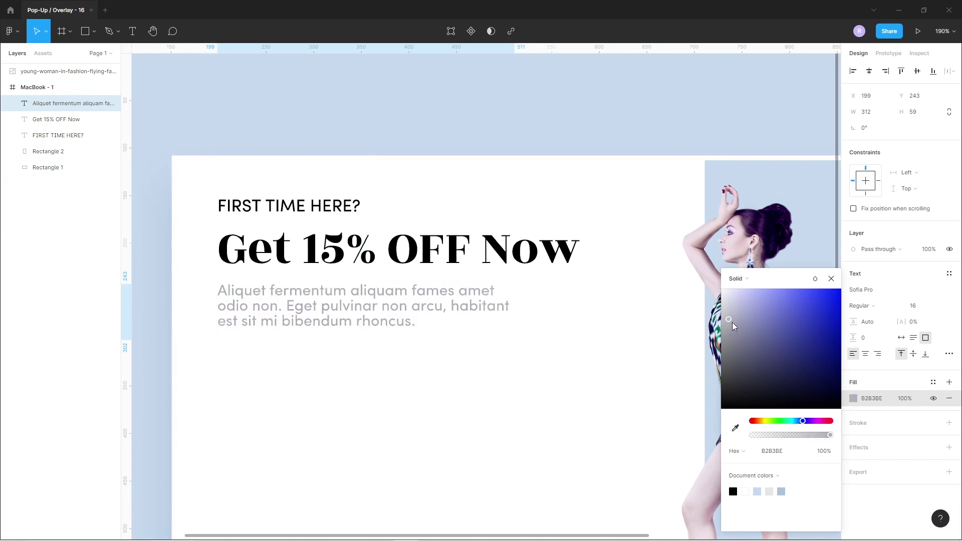
left_click_drag(735, 329, 734, 333)
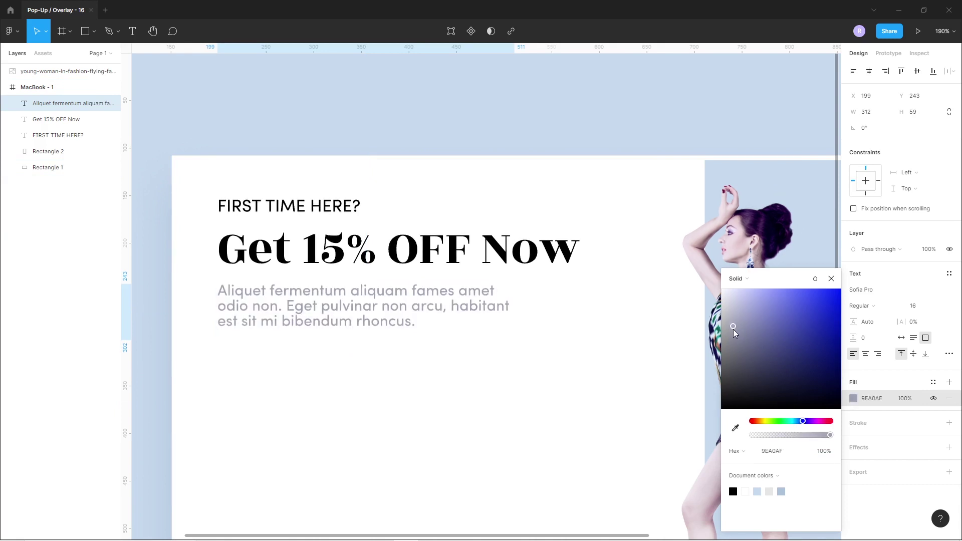
- Set the body paragraph's line height to 24
left_click(876, 339)
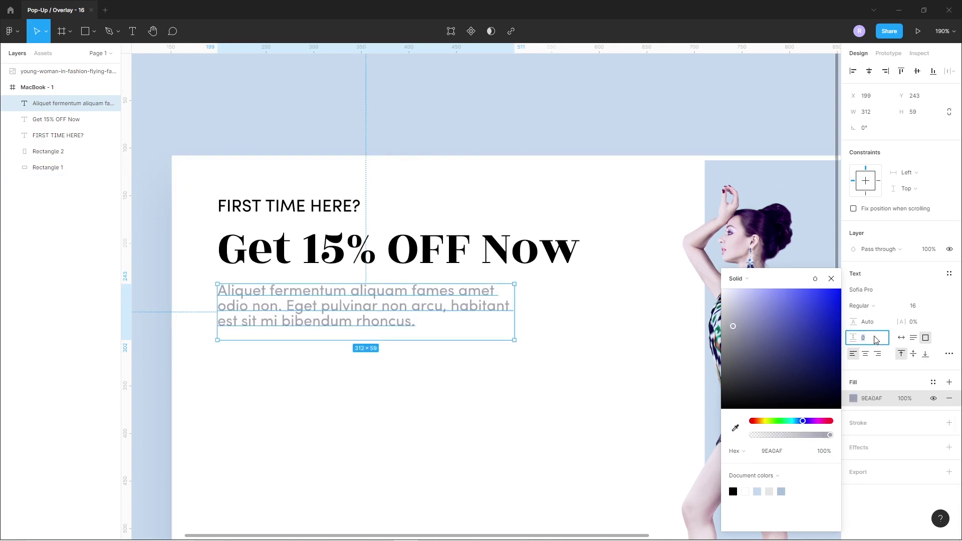
left_click(875, 325)
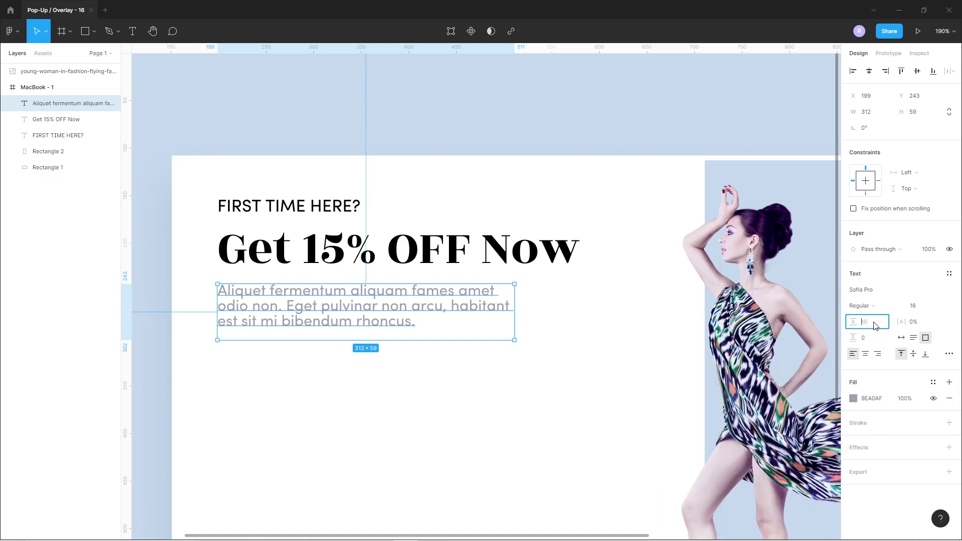
key("Up")
key("Up")
key("Up")
key("Up")
key("Up")
key("Up")
key("Up")
key("Up")
key("Down")
left_click(336, 319)
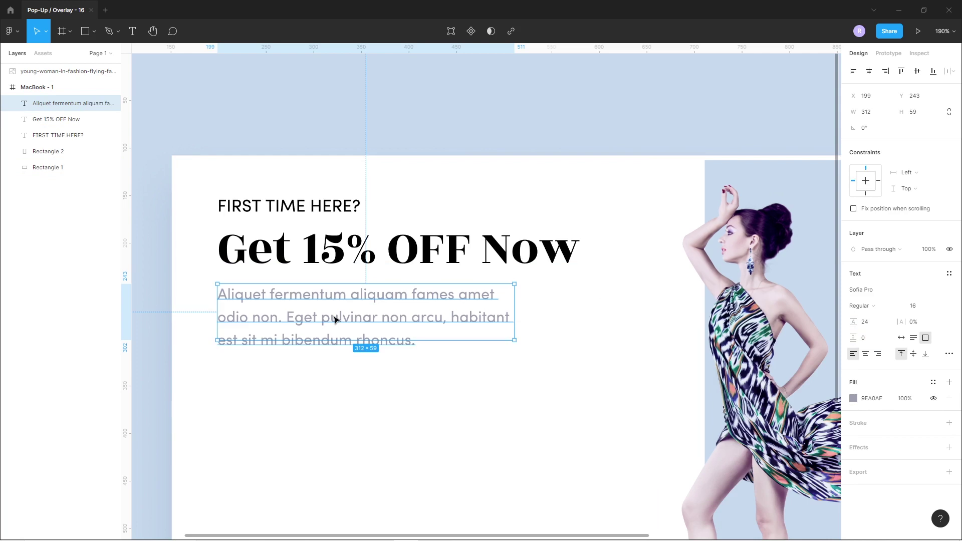
left_click(343, 449)
scroll(408, 401, "down", 2)
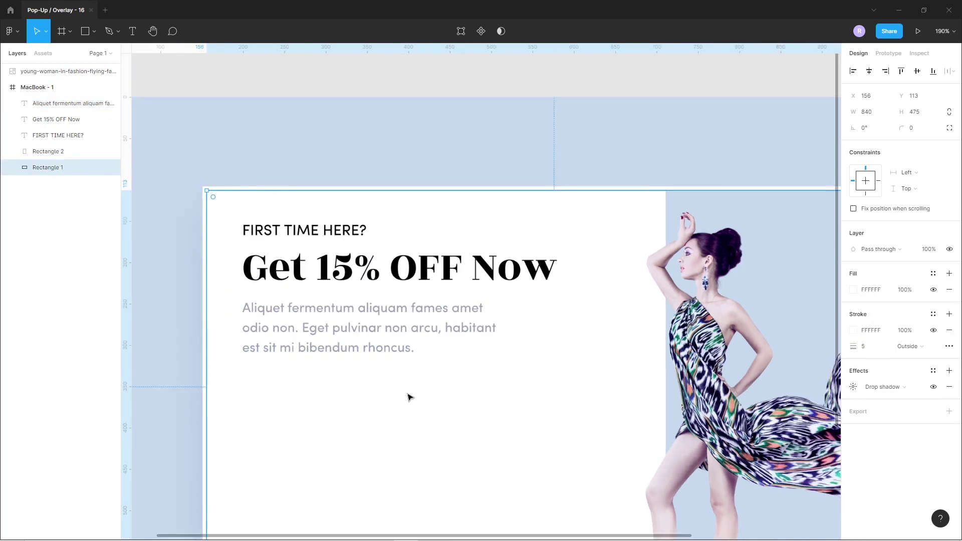
- Draw a 381-wide rectangle below the body text with height 46
mouse_move(390, 413)
left_mouse_down()
mouse_move(387, 354)
mouse_move(371, 328)
left_mouse_up()
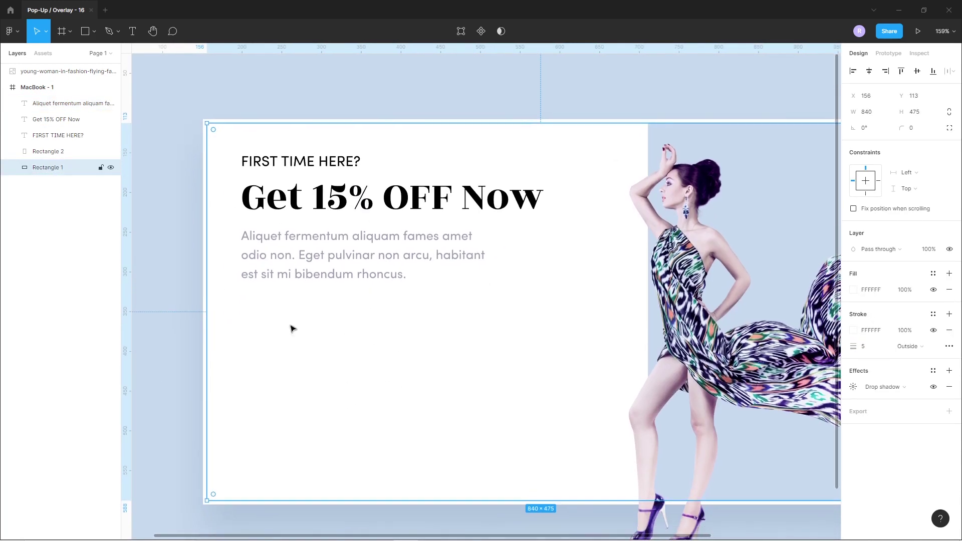
left_click(84, 32)
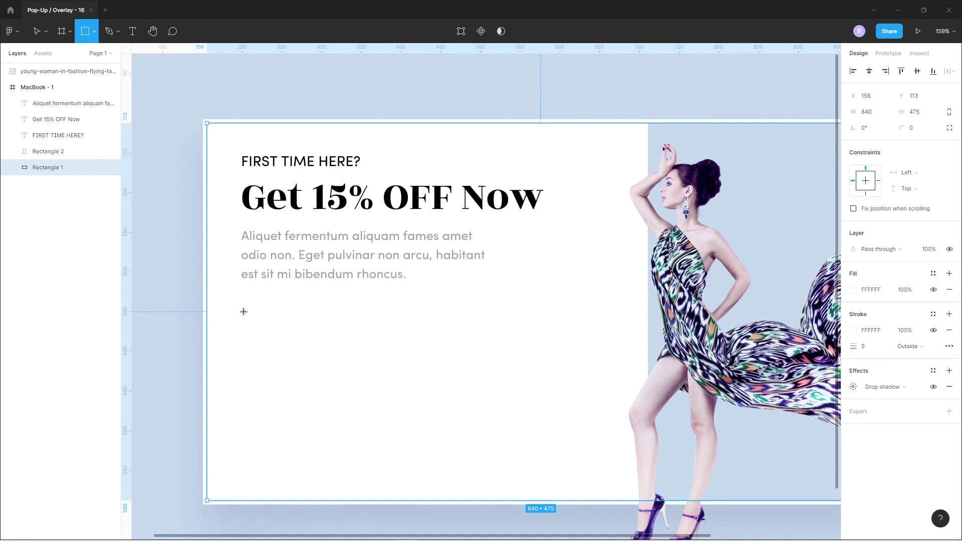
mouse_move(241, 311)
left_mouse_down()
mouse_move(489, 347)
mouse_move(544, 344)
left_mouse_up()
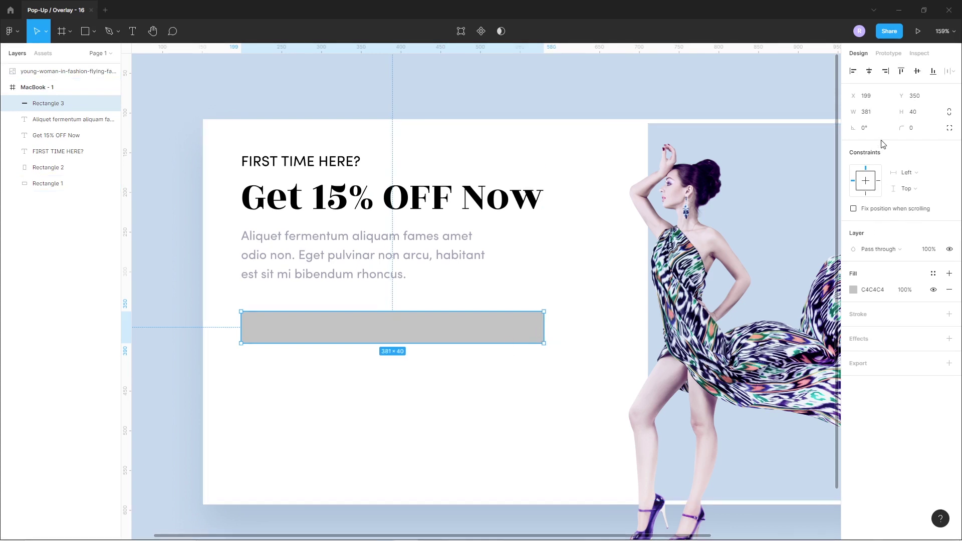
left_click(916, 117)
type("46")
key("Return")
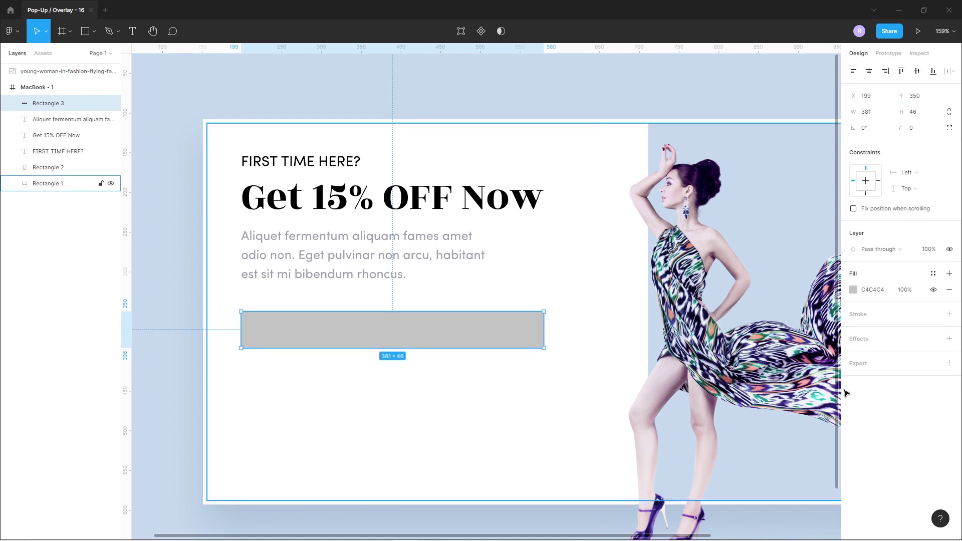
- Remove the box's fill and give it a thin pale lavender E4E4FB outline
left_click(948, 290)
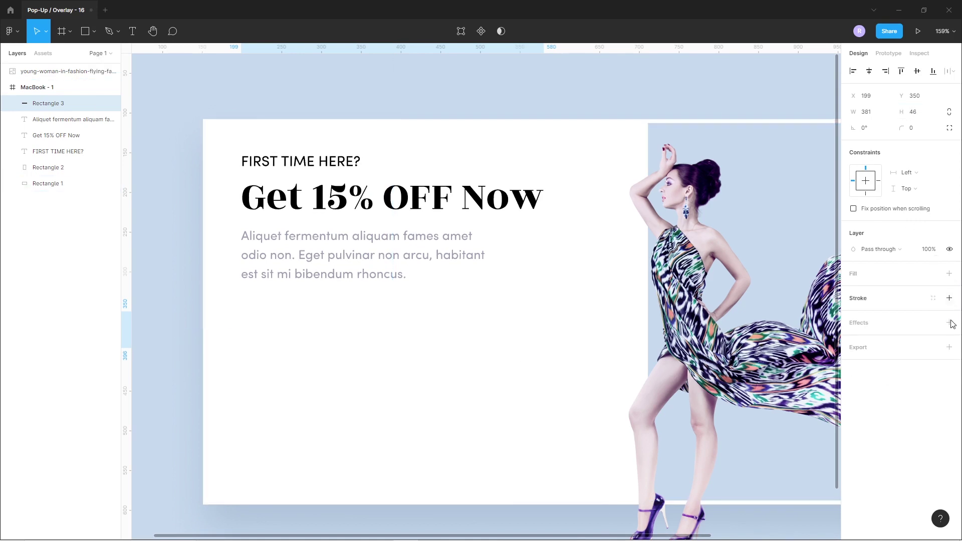
left_click(948, 298)
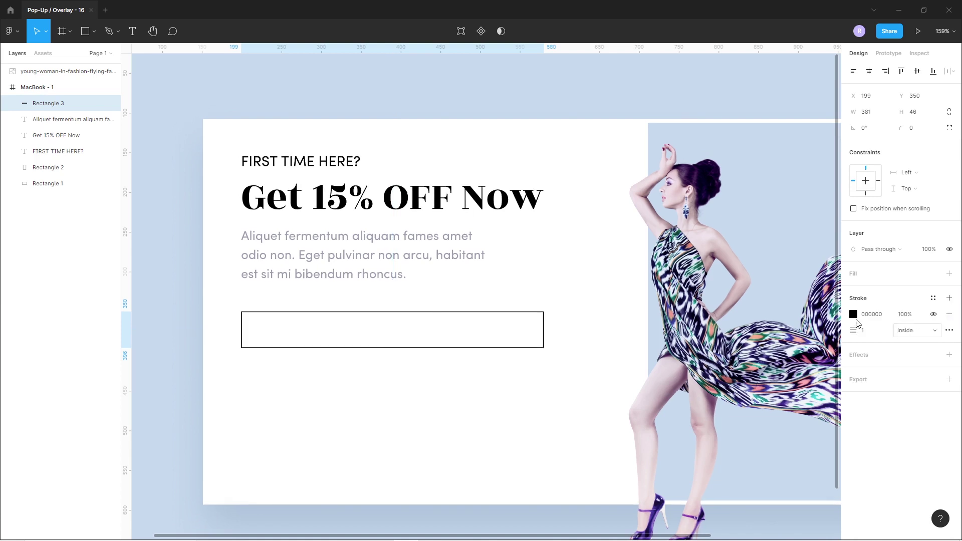
left_click(854, 314)
left_click(732, 304)
left_click_drag(797, 421, 805, 421)
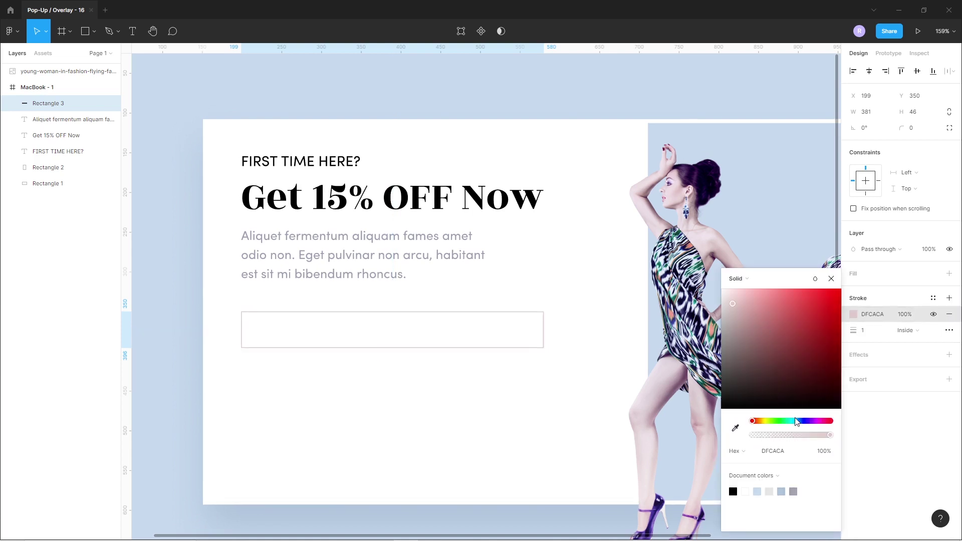
left_click_drag(734, 304, 730, 294)
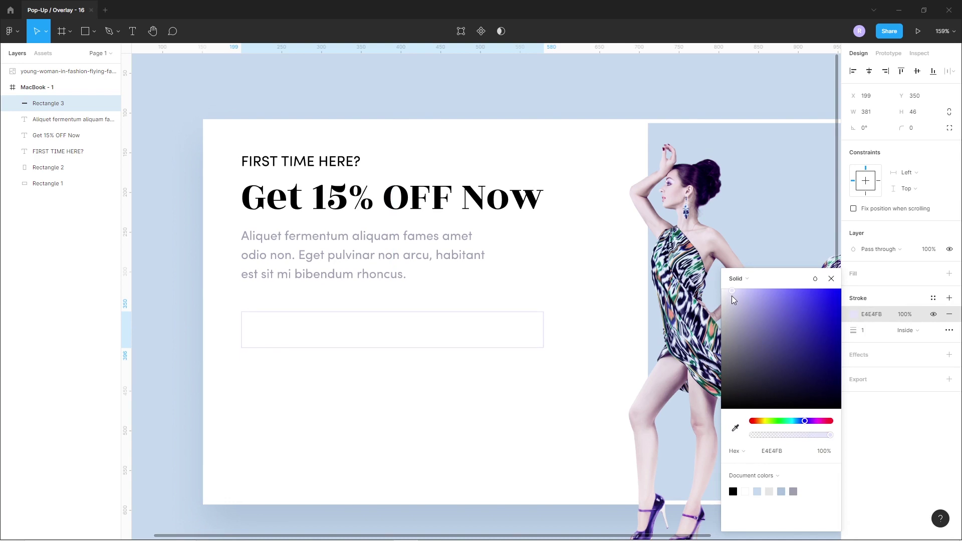
left_click(294, 427)
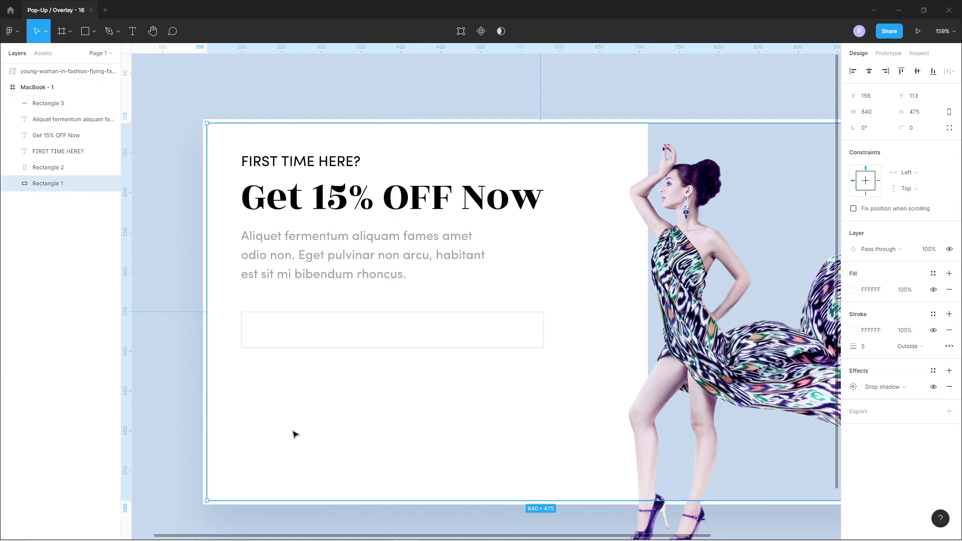
left_click(132, 31)
left_click(266, 328)
- Type 'Enter your email address' as the placeholder and move it left inside the box
type("nter your email address")
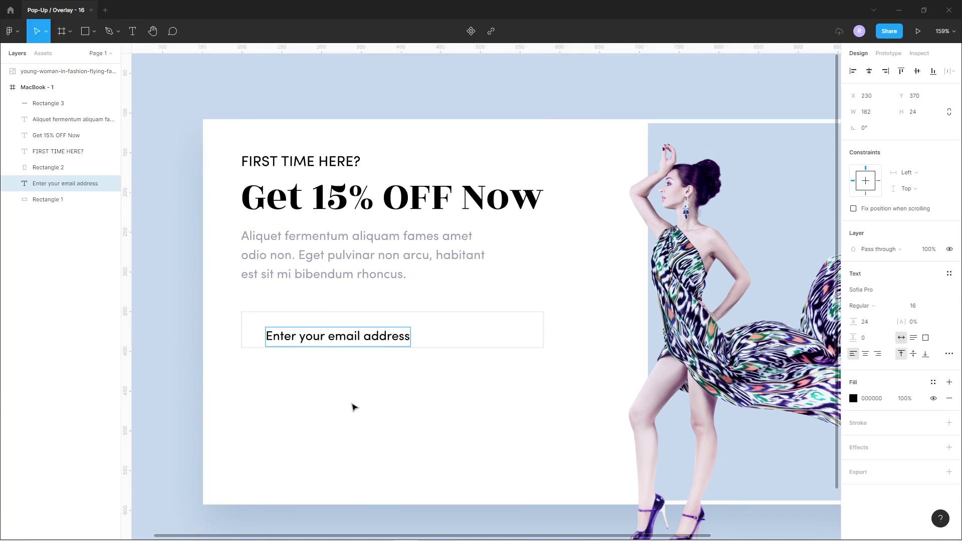
key("Escape")
left_click_drag(330, 341, 320, 334)
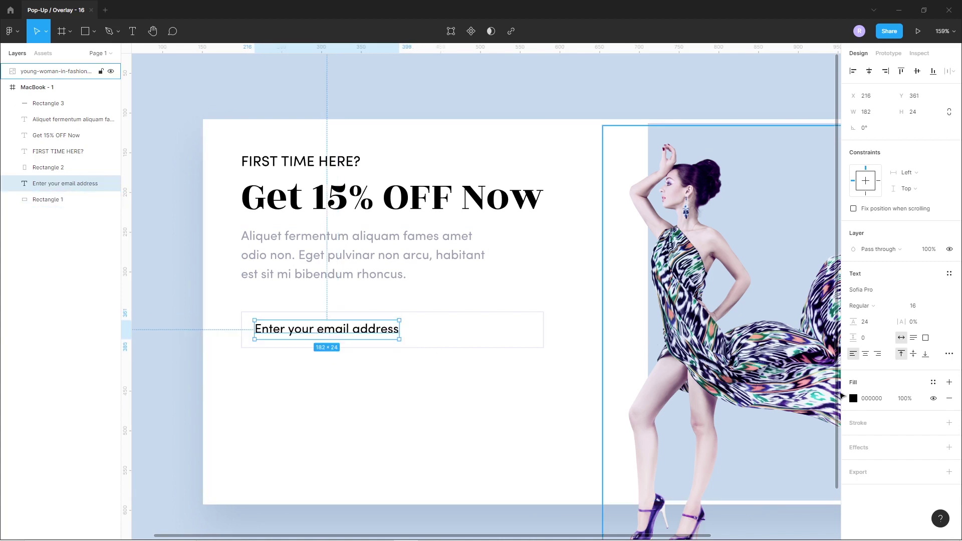
- Make the placeholder grey 9EA0AF by sampling the body text, at font size 14
left_click(853, 401)
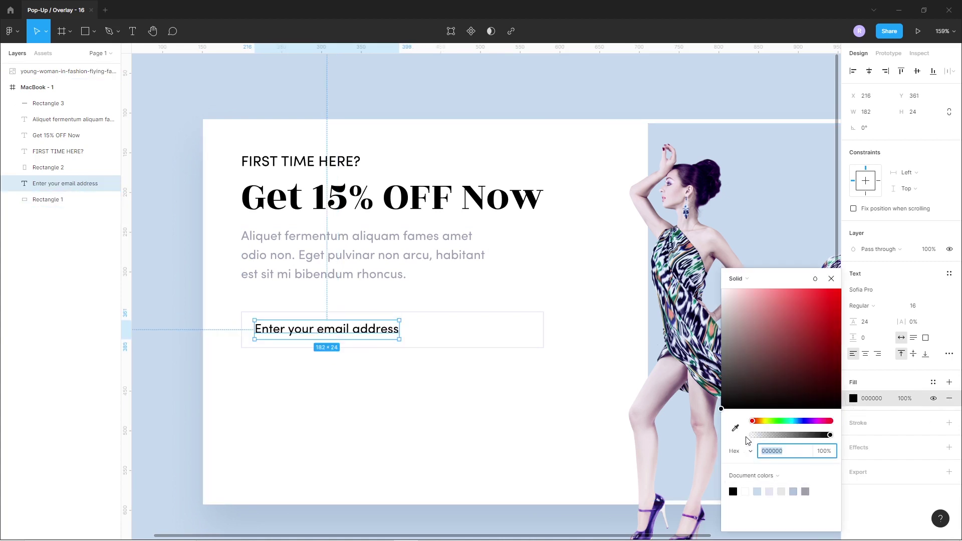
left_click(735, 428)
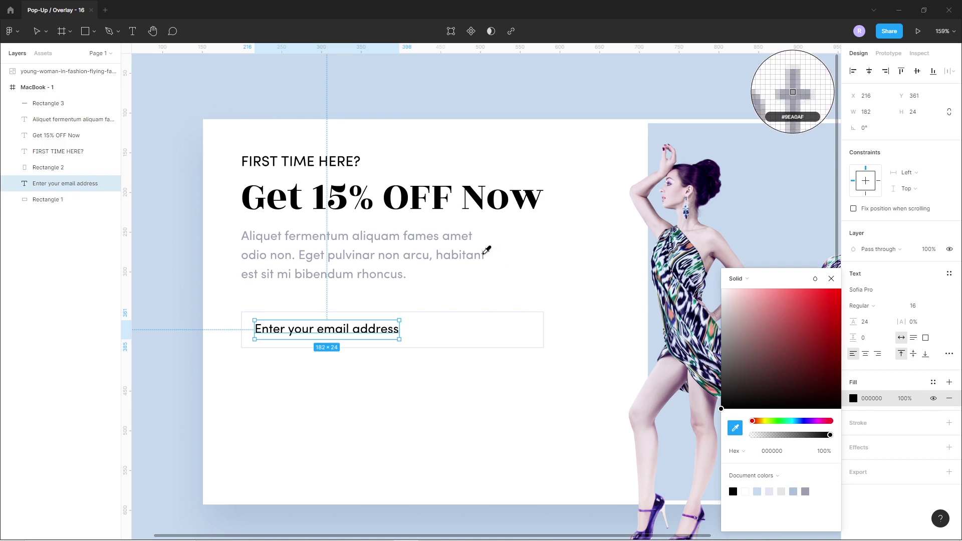
left_click(484, 254)
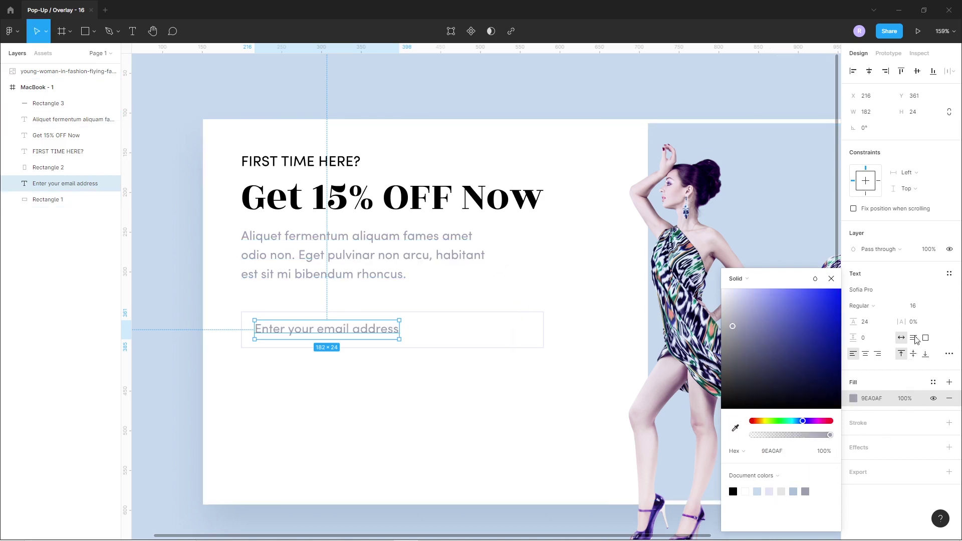
left_click(922, 307)
type("14")
key("Return")
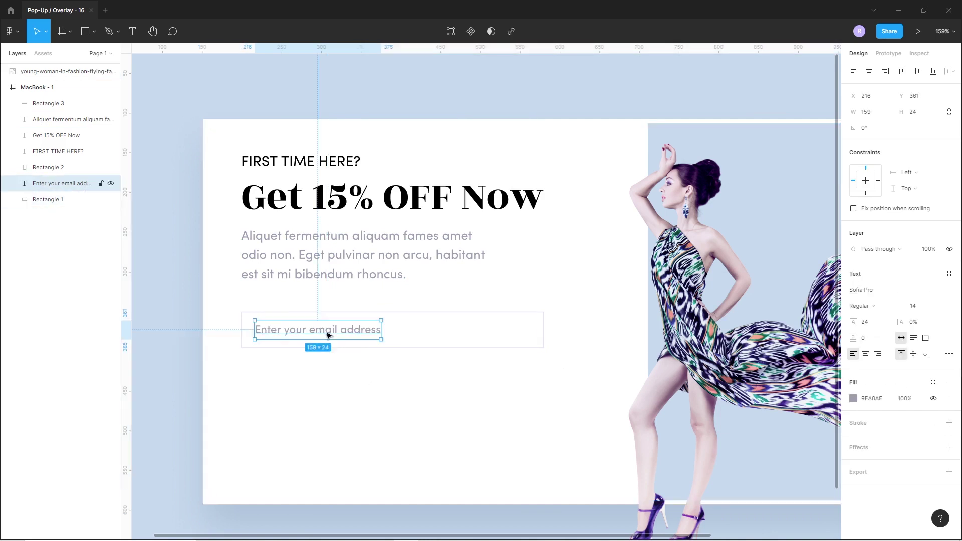
left_click(436, 316, "shift")
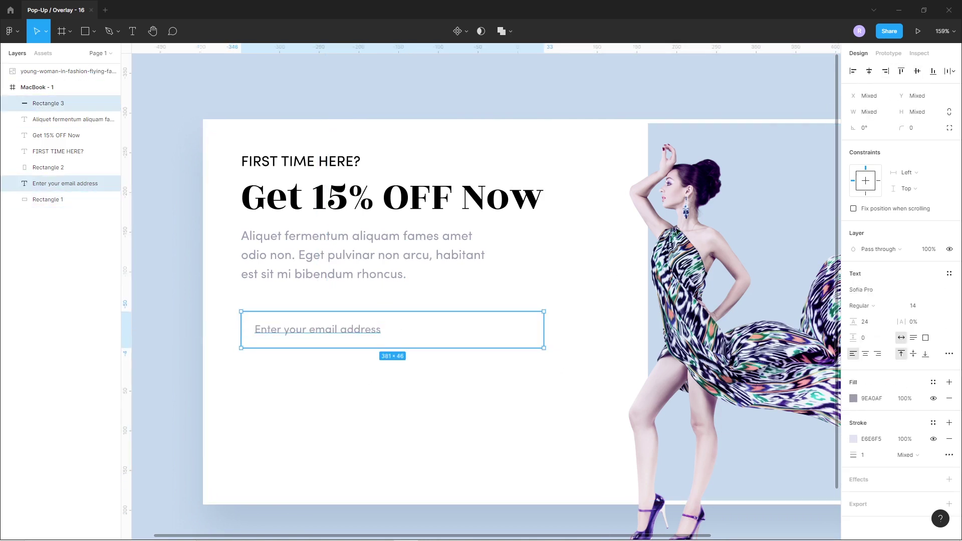
left_click(318, 365)
scroll(299, 401, "down", 1)
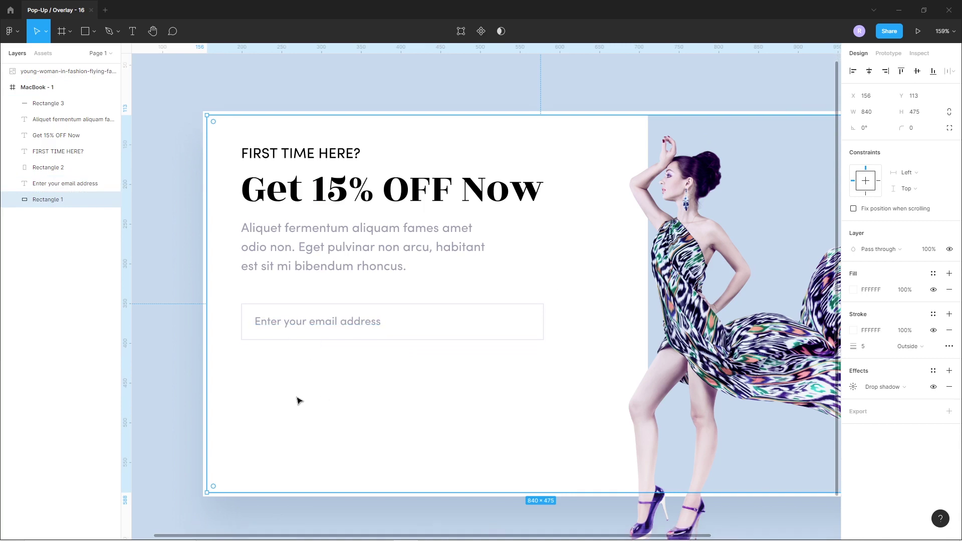
- Draw a 15×15 circle under the email box with a black outline and no fill
scroll(254, 380, "up", 5)
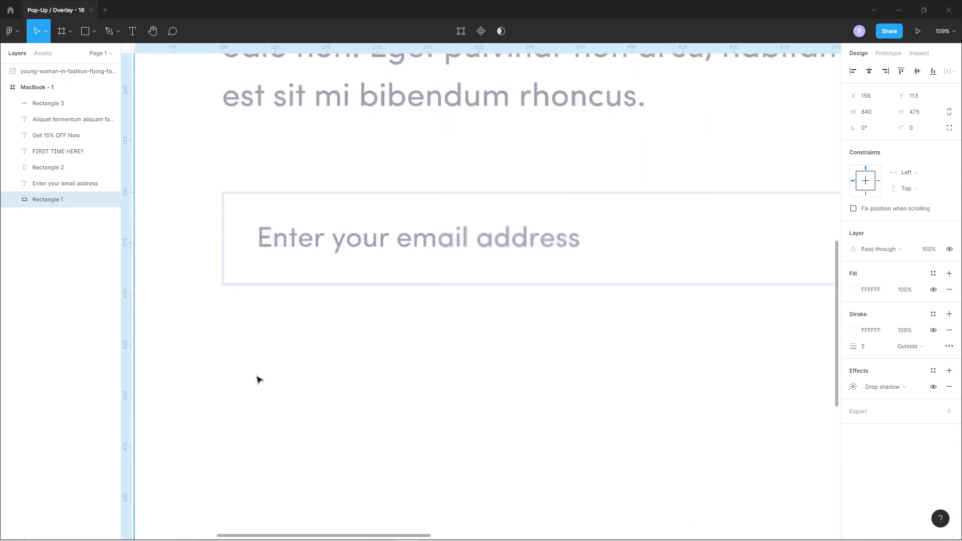
left_click(94, 31)
left_click(65, 88)
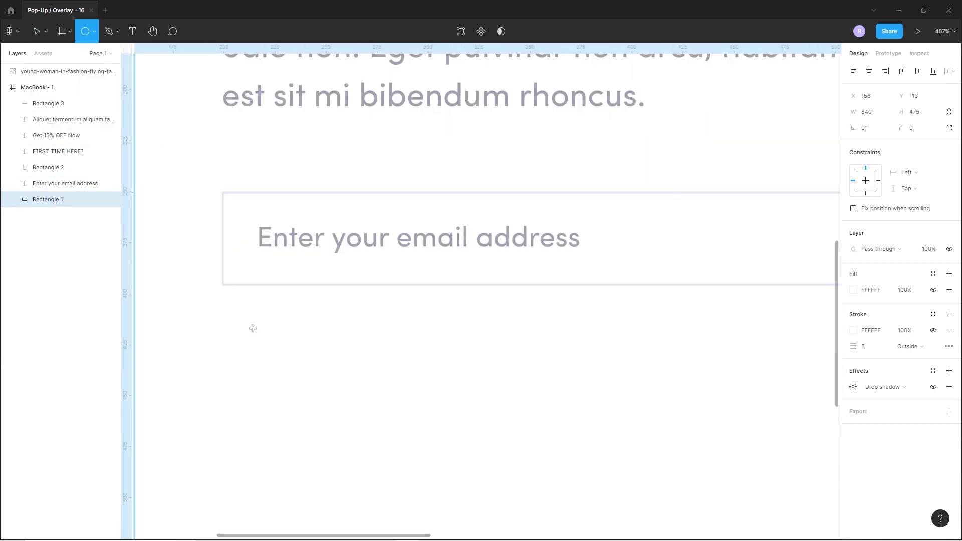
mouse_move(241, 318)
left_mouse_down()
mouse_move(269, 345)
mouse_move(236, 332)
left_mouse_up()
left_click(871, 115)
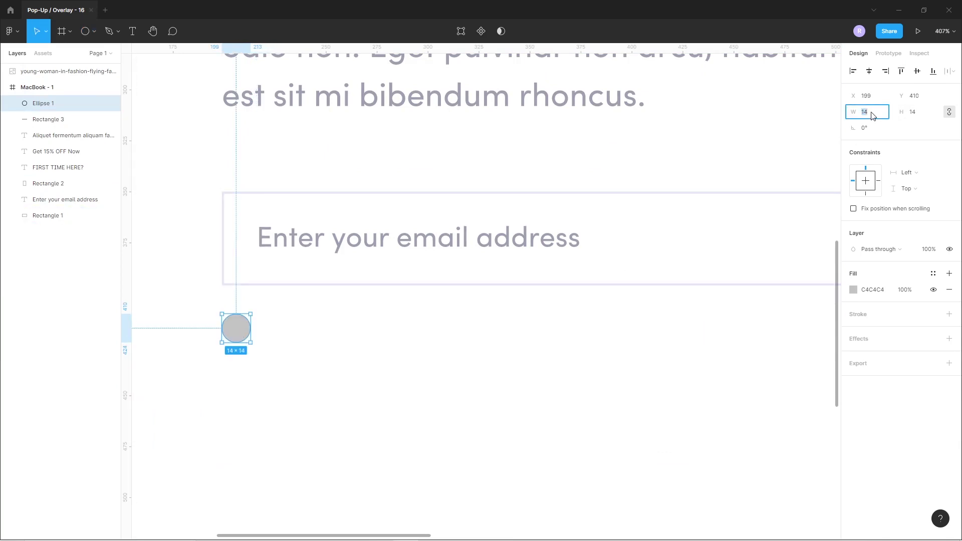
type("5")
key("Return")
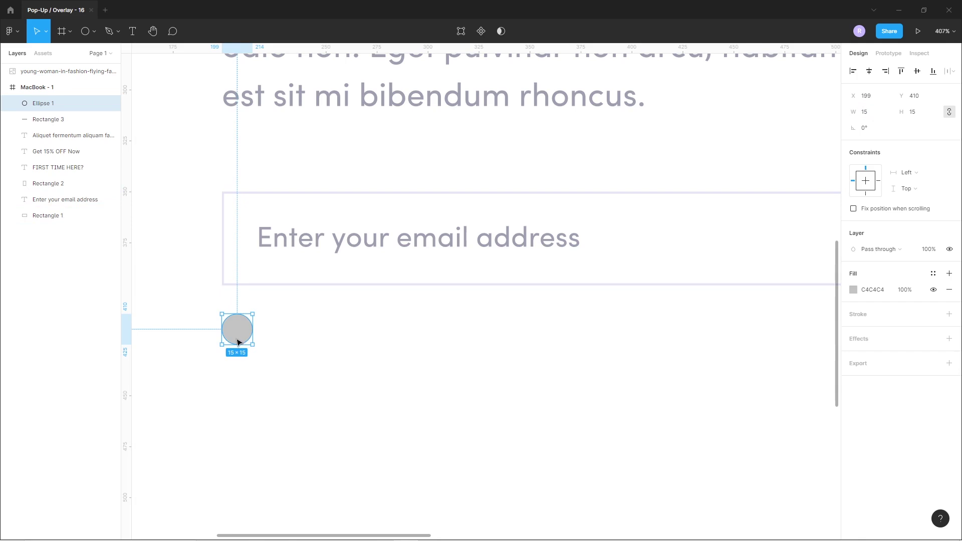
left_click_drag(237, 332, 238, 343)
left_click(949, 314)
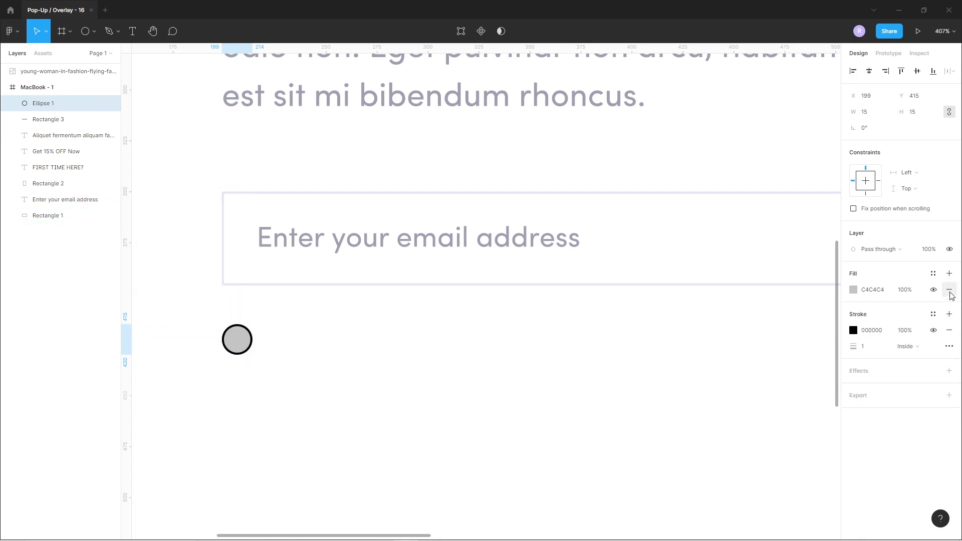
left_click(949, 290)
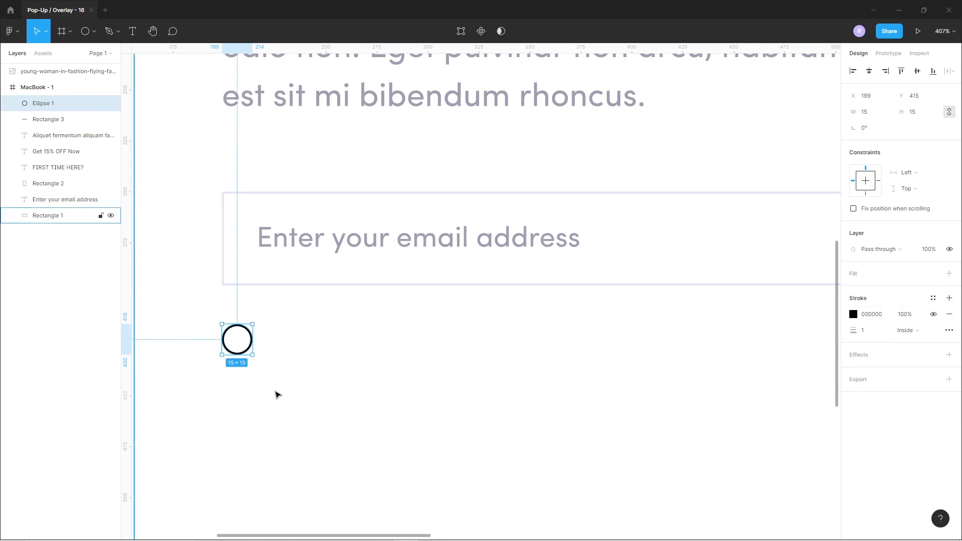
- Add a 7×7 solid black 171717 dot centred inside the circle
mouse_move(246, 352)
left_mouse_down()
mouse_move(295, 372)
mouse_move(278, 356)
left_mouse_up()
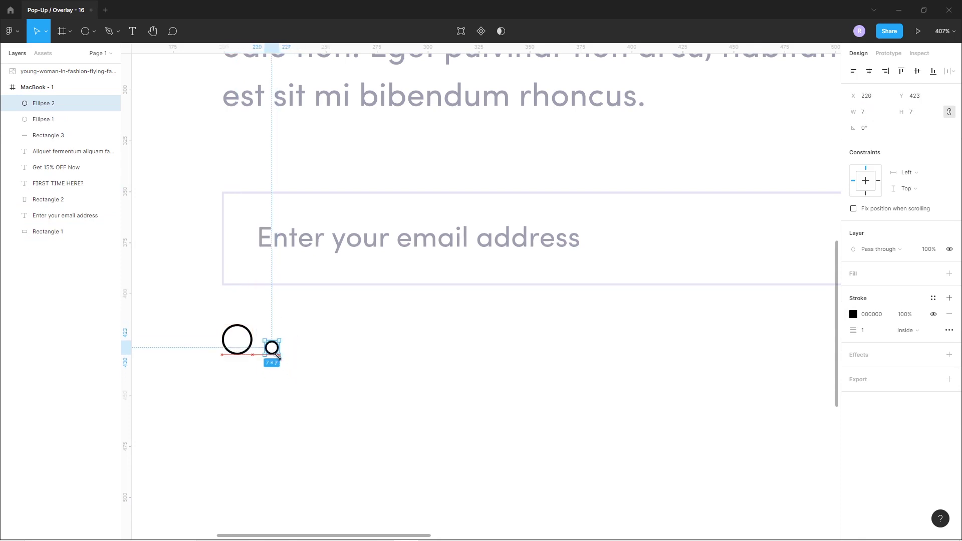
left_click_drag(272, 347, 238, 340)
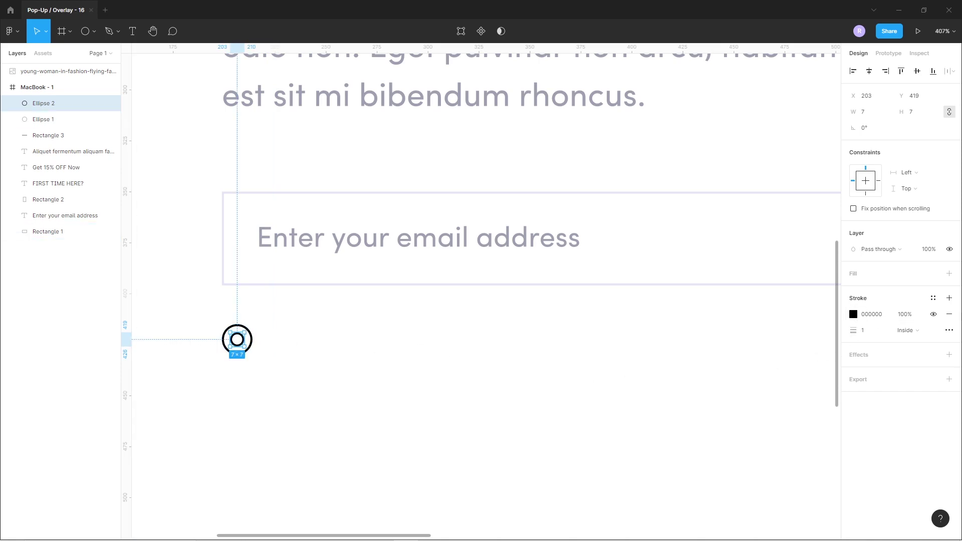
left_click(949, 315)
left_click(949, 274)
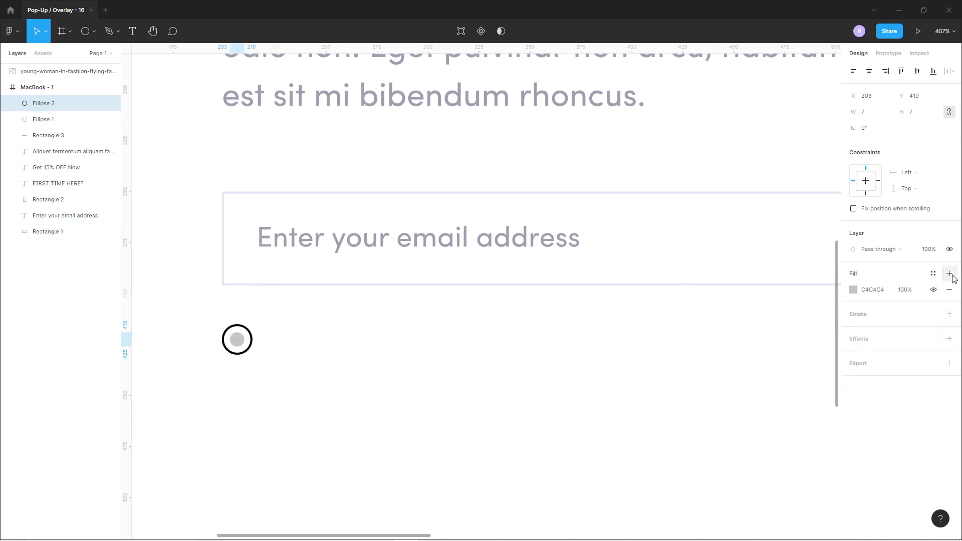
left_click(854, 289)
left_click_drag(752, 358, 702, 423)
left_click(291, 397)
left_click(133, 33)
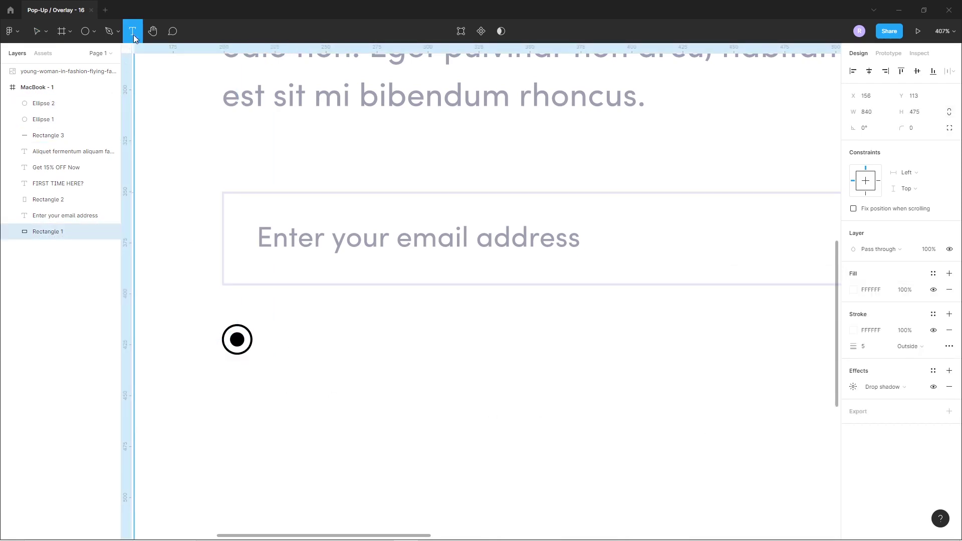
- Label the radio 'Women' at font size 12, aligned beside the circle
left_click(284, 345)
type("Women")
key("Escape")
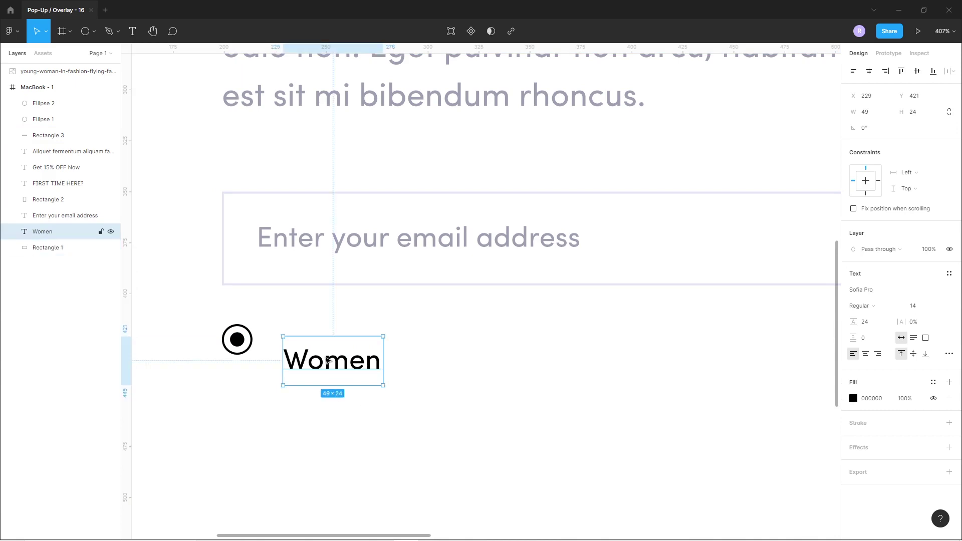
left_click_drag(328, 364, 319, 344)
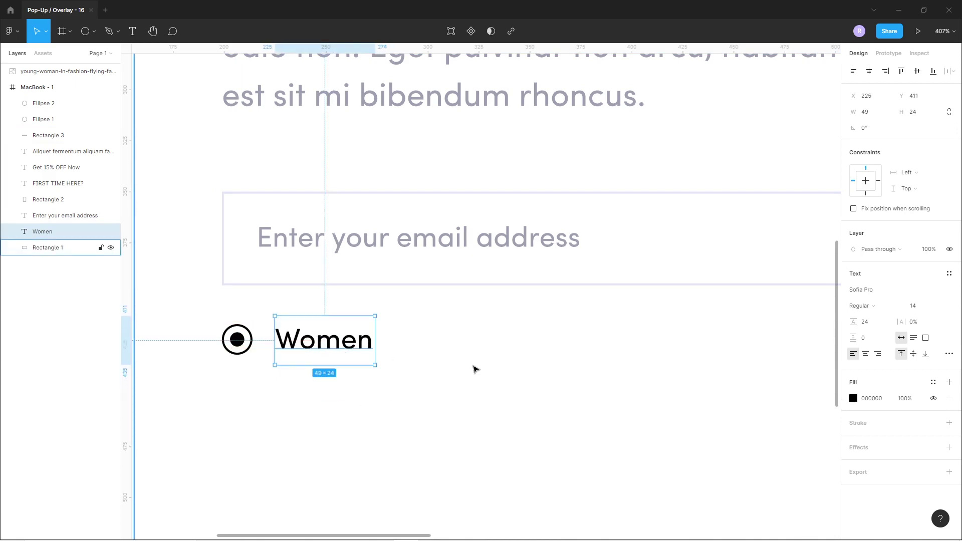
left_click(921, 309)
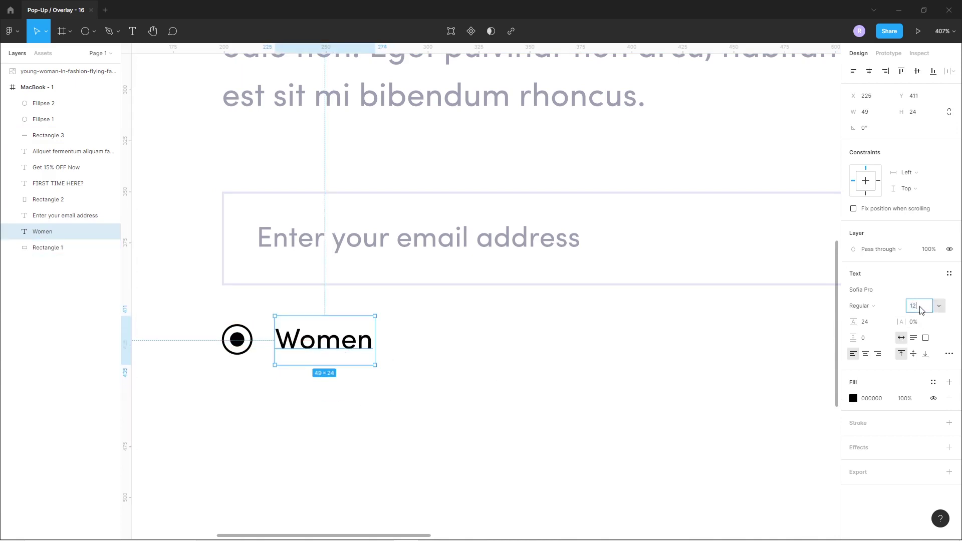
key("Return")
key("Down")
key("Down")
- Duplicate the radio and label to the right and delete the copy's inner dot
left_click(238, 343, "shift")
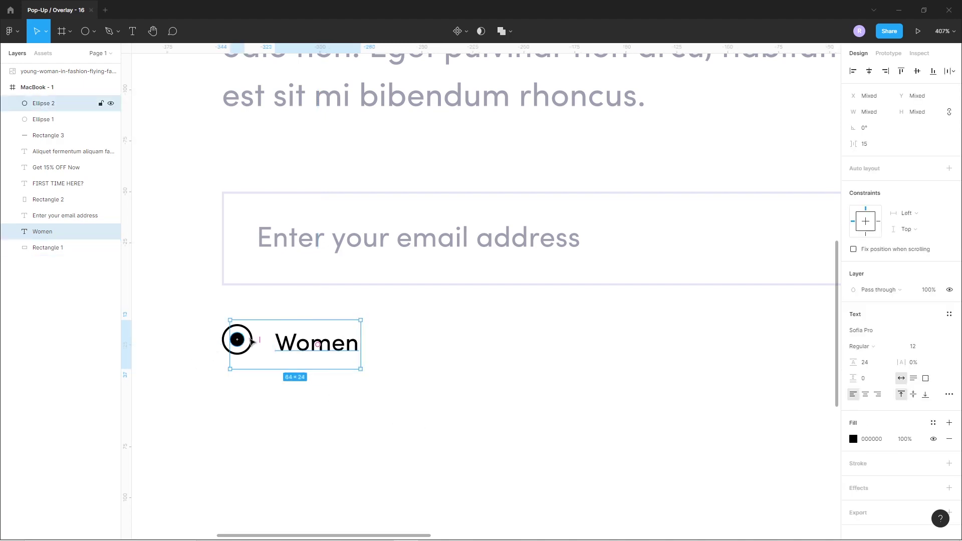
left_click(236, 336, "shift")
mouse_move(300, 345)
left_mouse_down()
mouse_move(339, 346)
mouse_move(428, 400)
left_mouse_up()
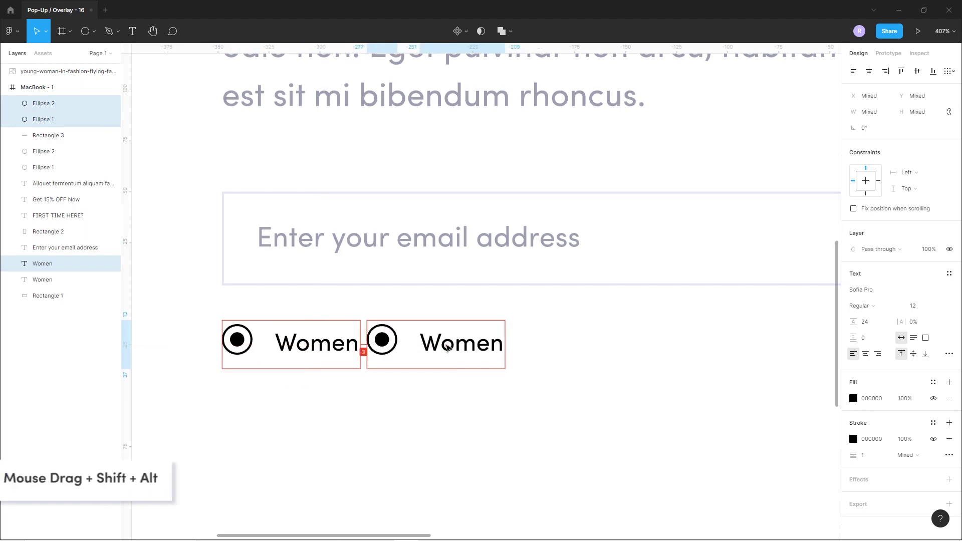
left_click(428, 400)
left_click(439, 340)
key("Delete")
left_click(452, 346)
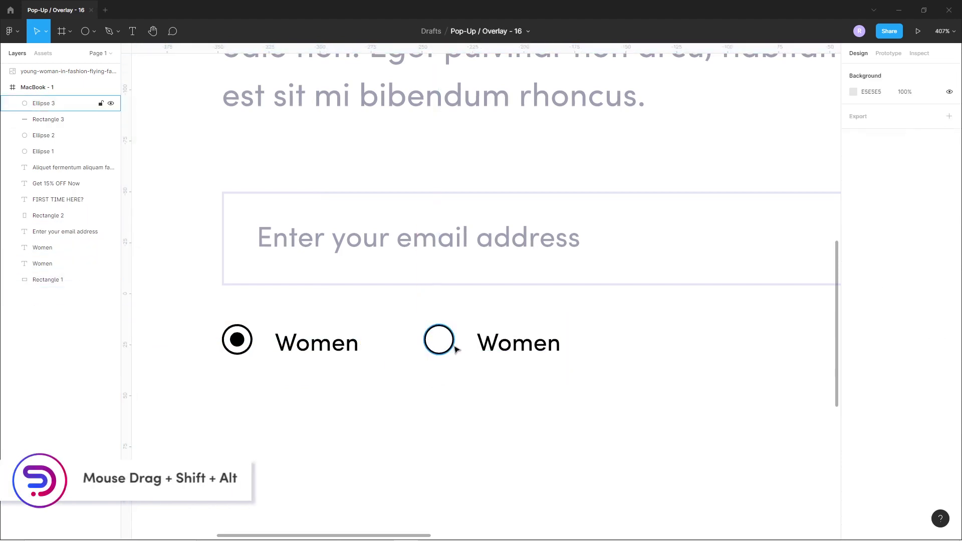
- Give the copied circle a grey outline sampled from the placeholder text
left_click(853, 314)
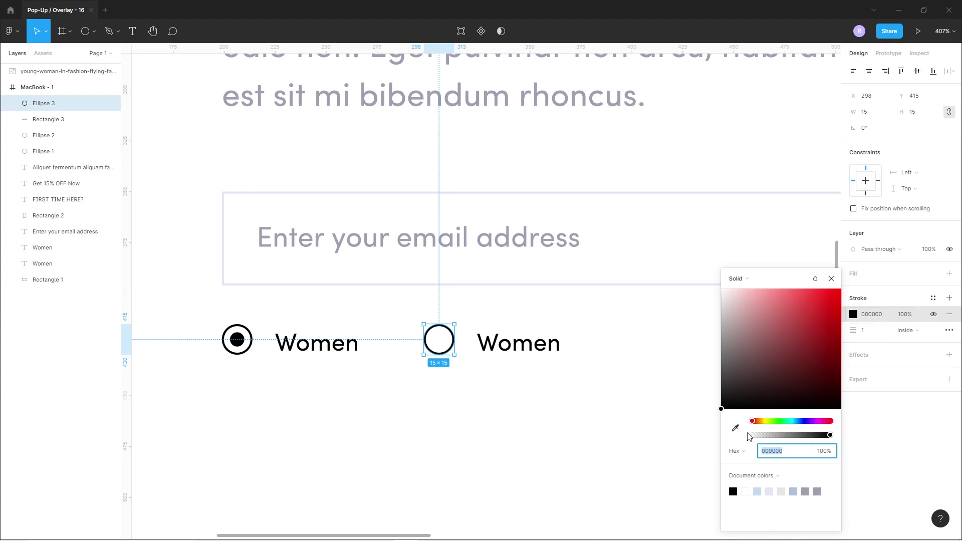
left_click(735, 428)
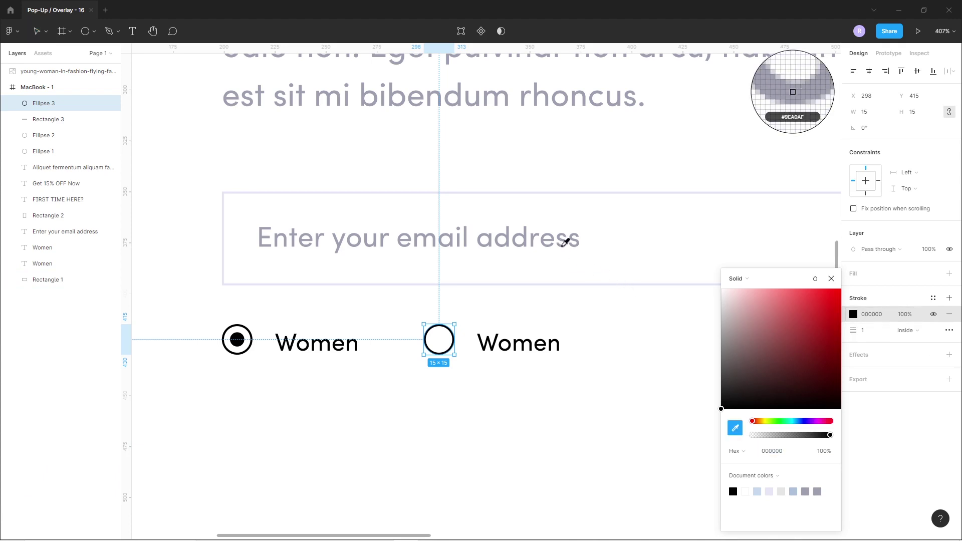
left_click(564, 242)
left_click(534, 389)
- Change the copied label's text to 'Men'
left_click(514, 348)
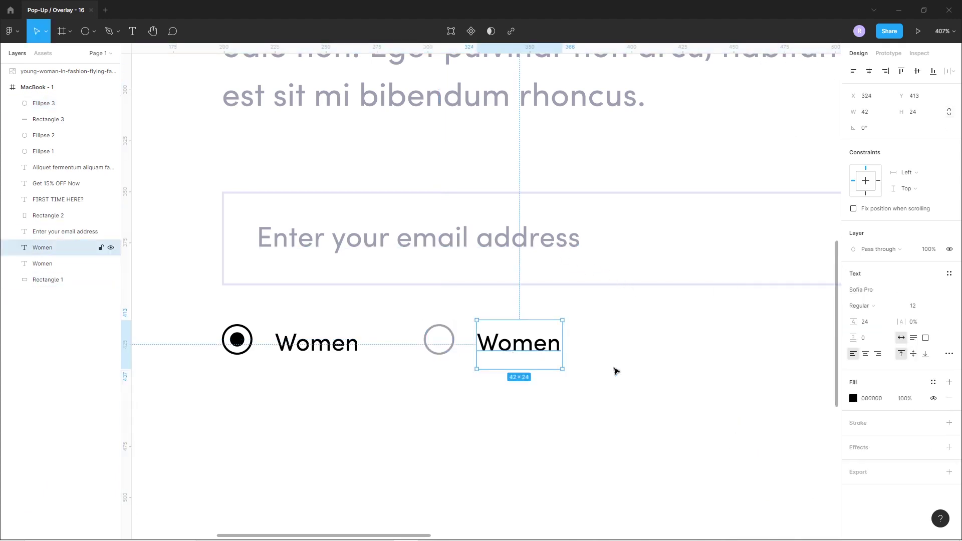
double_click(514, 347)
type("Men")
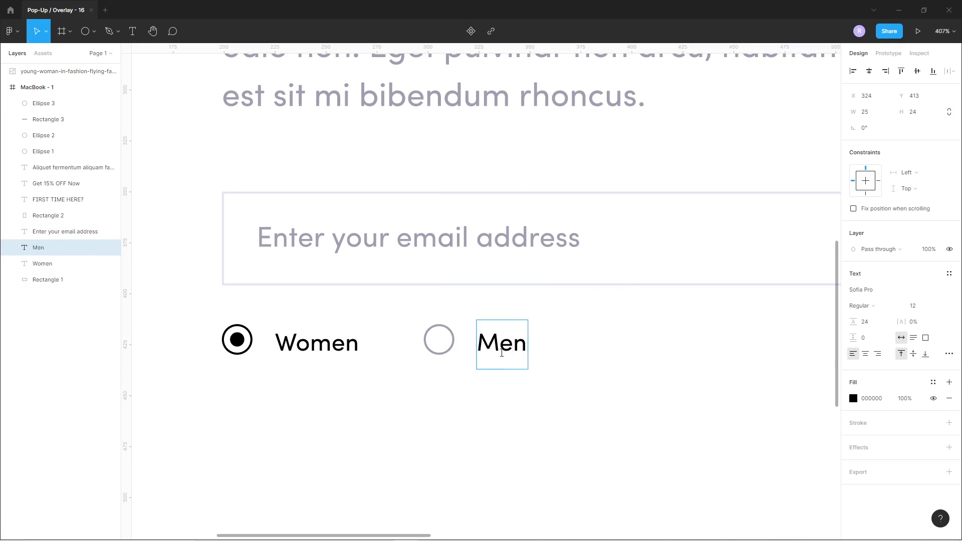
left_click(414, 398)
scroll(410, 397, "down", 3)
scroll(410, 398, "down", 3)
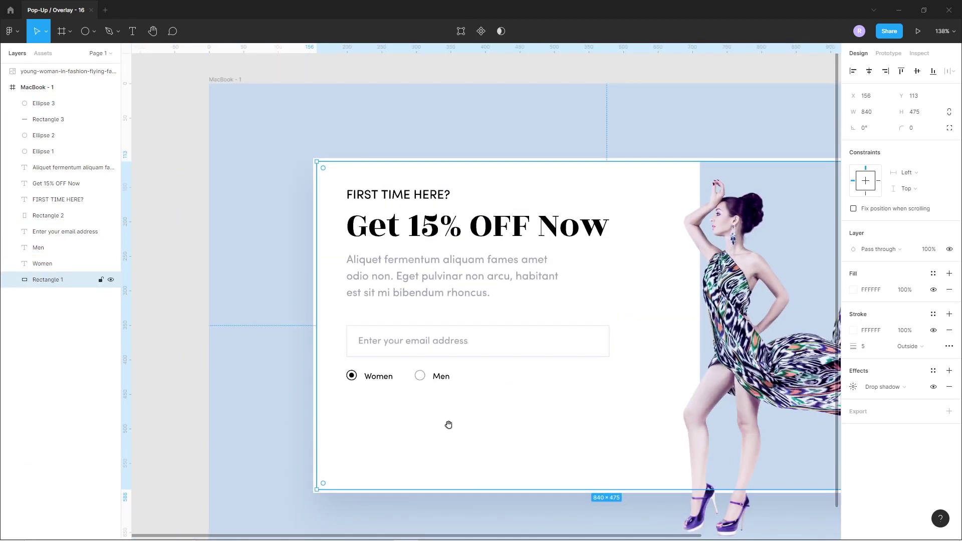
- Duplicate the Women label below the radios and retype it as 'NO THANKS'
left_click_drag(451, 430, 415, 397)
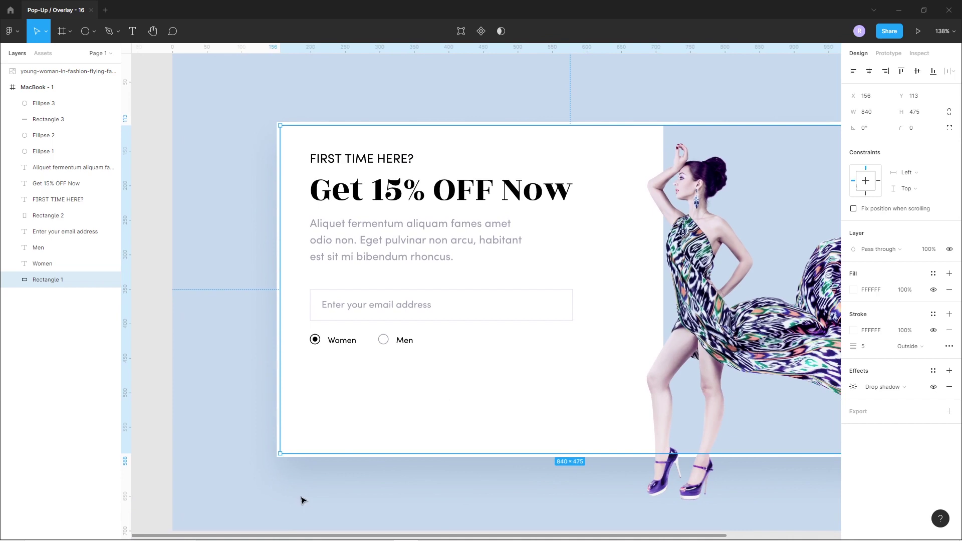
left_click_drag(344, 340, 351, 403)
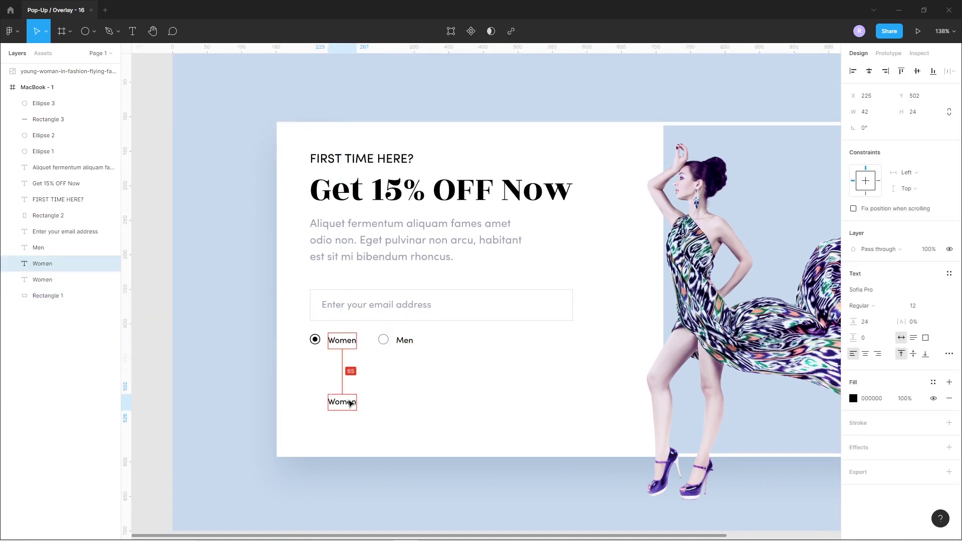
double_click(349, 405)
type("N")
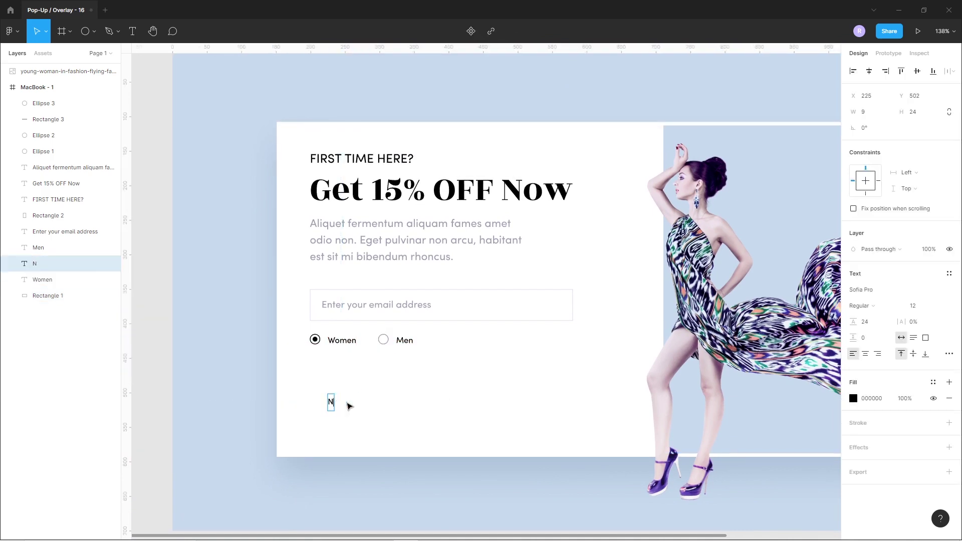
type("O THANLS")
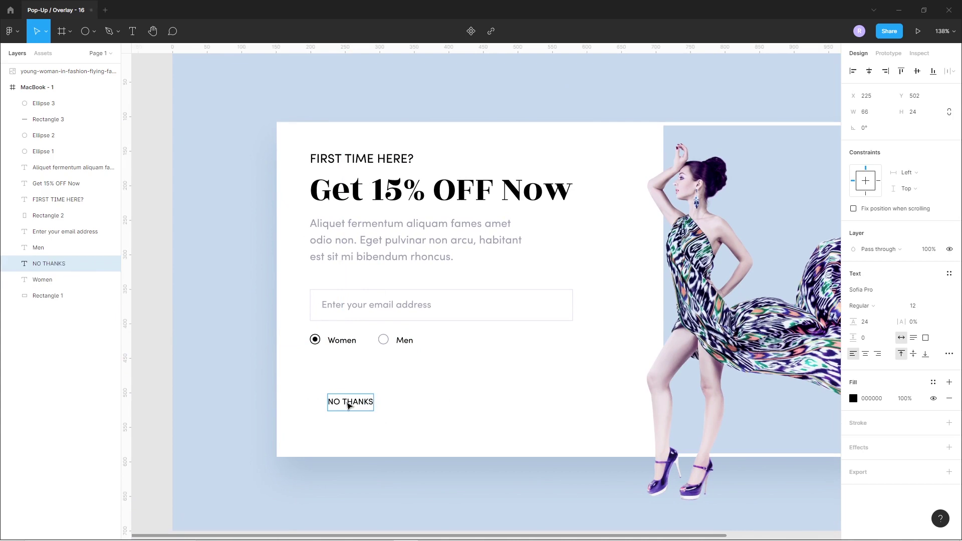
key("Escape")
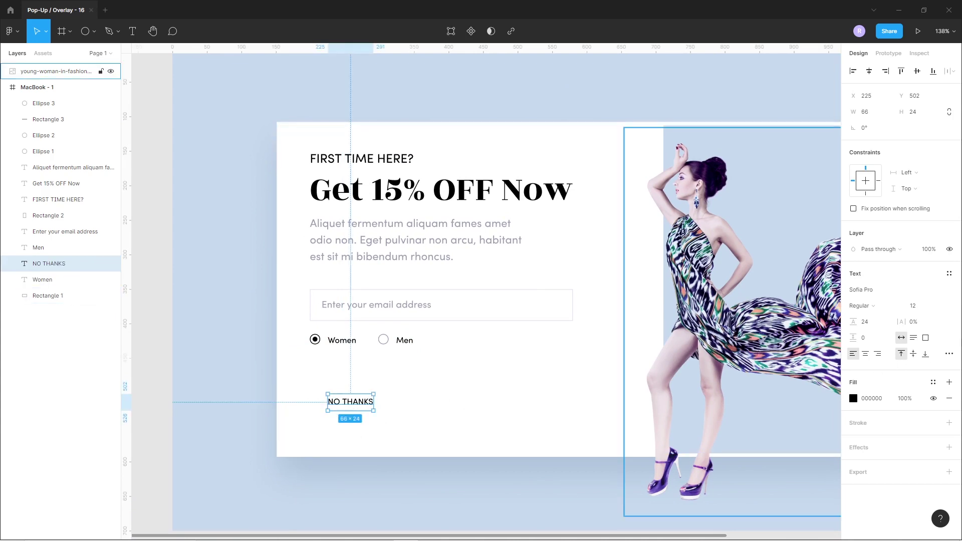
- Underline NO THANKS and set its font size to 18
left_click(949, 354)
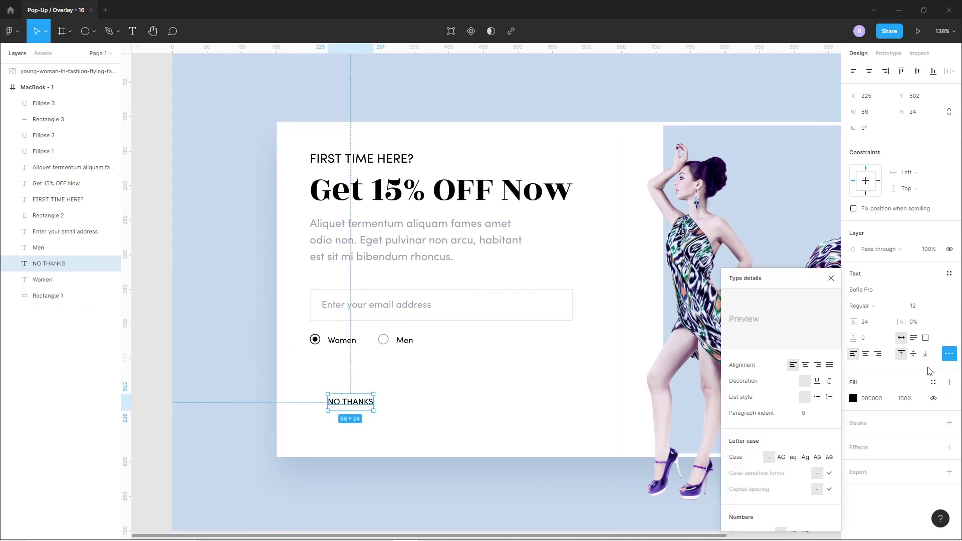
left_click(816, 382)
left_click(920, 306)
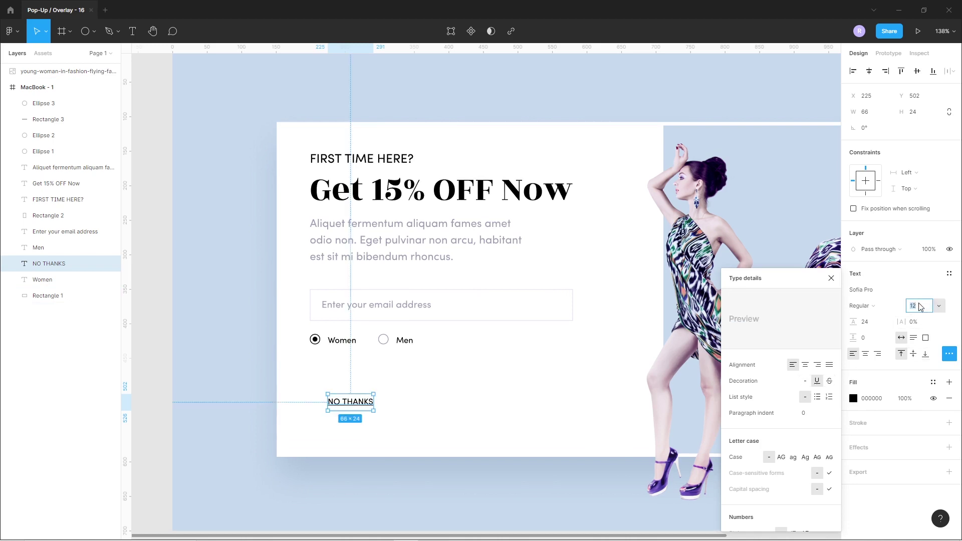
type("18")
key("Return")
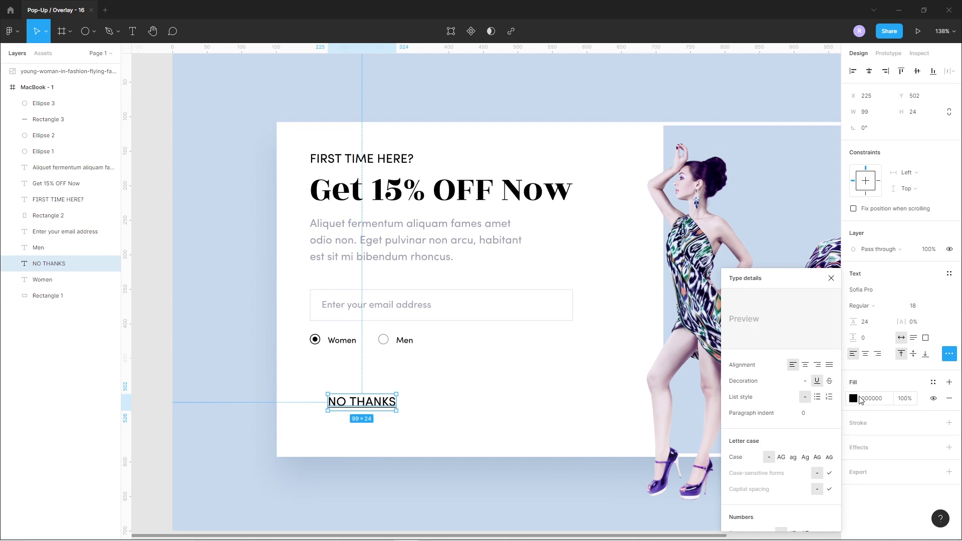
- Colour NO THANKS light blue B4C8DE and shift it slightly left and down
left_click(854, 400)
left_click(758, 491)
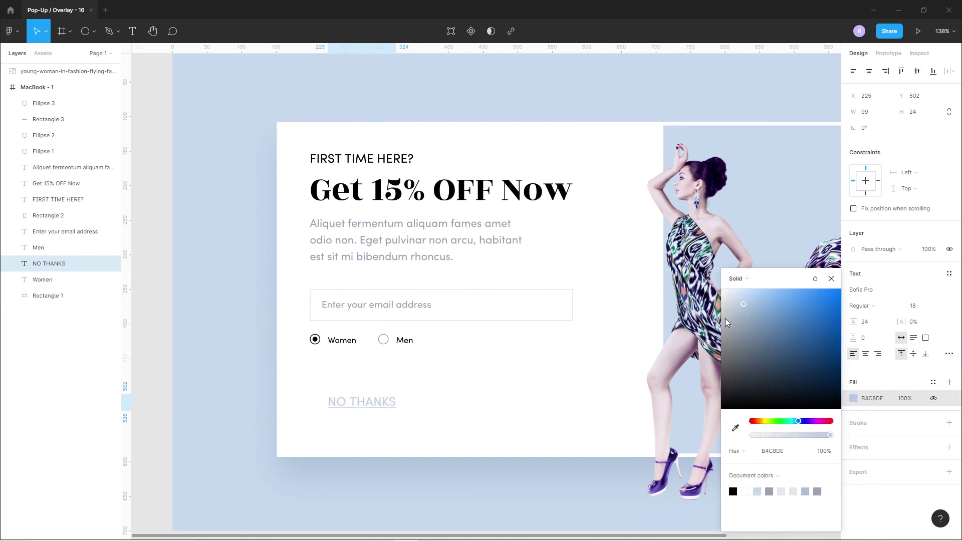
left_click_drag(366, 409, 348, 419)
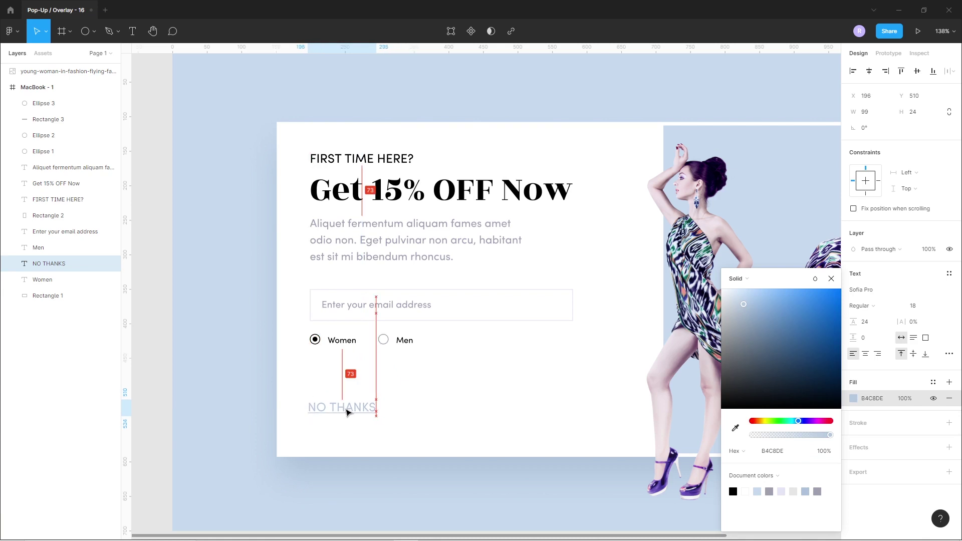
left_click(379, 490)
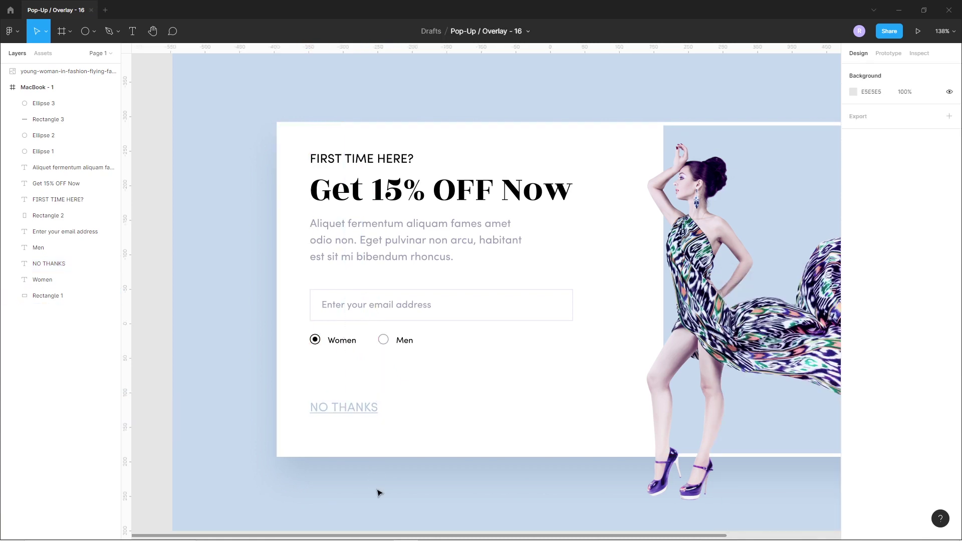
left_click(94, 32)
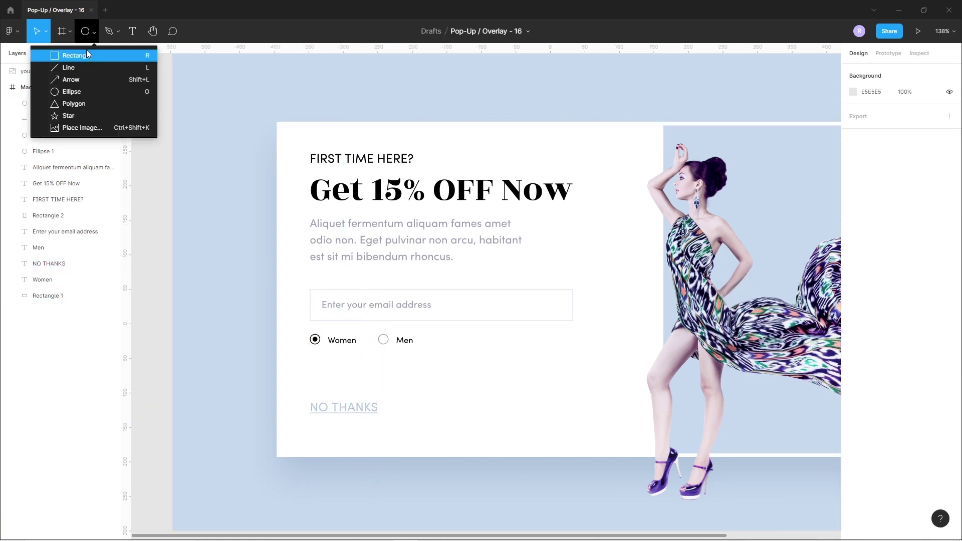
- Draw a 238×46 rectangle beside NO THANKS and fill it black 000000
key("r")
left_click_drag(401, 393, 543, 421)
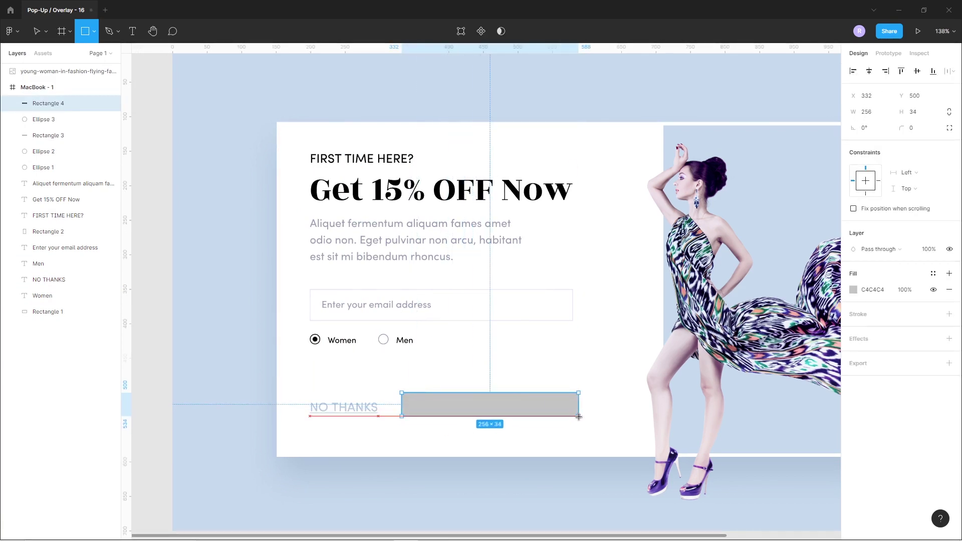
left_click_drag(567, 419, 571, 416)
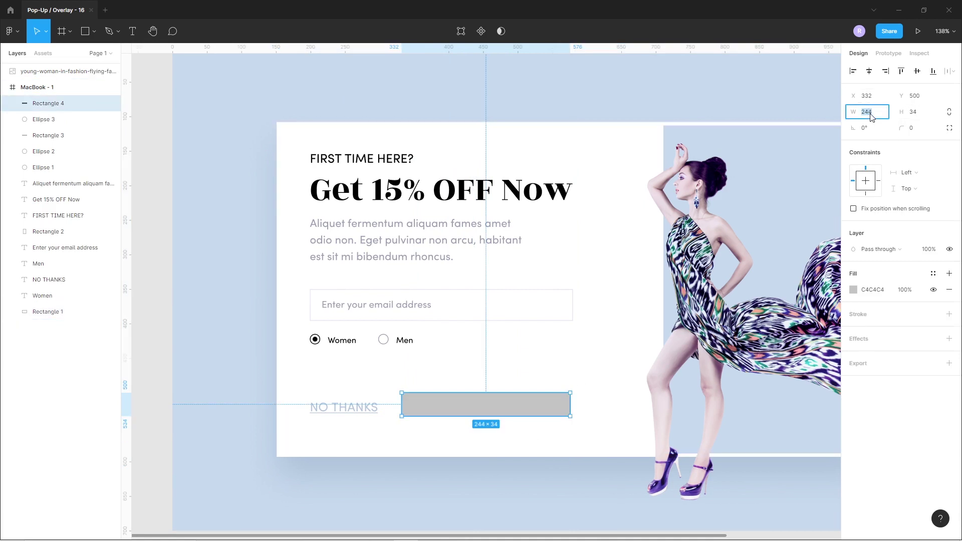
type("238")
key("Return")
left_click_drag(541, 408, 547, 407)
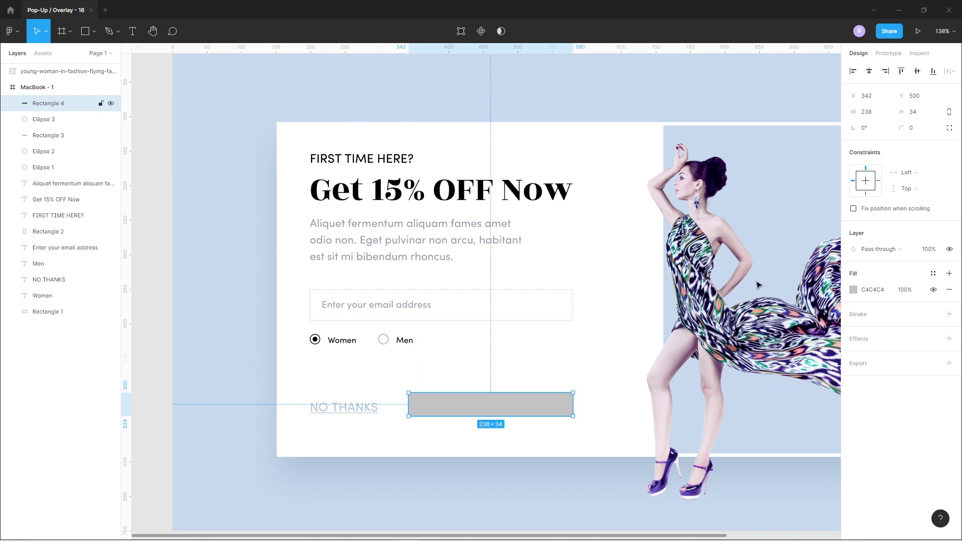
type("6")
key("Return")
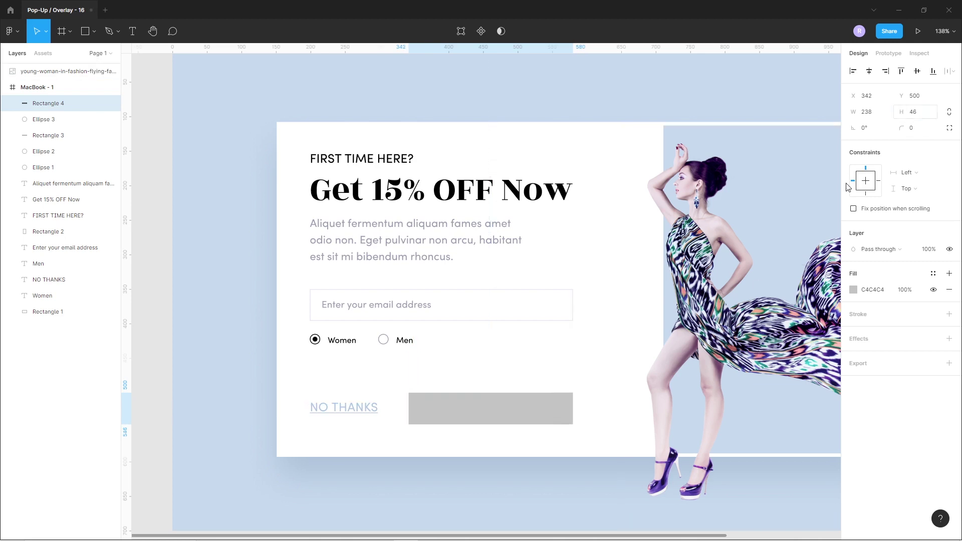
left_click(854, 293)
left_click_drag(750, 350, 752, 397)
left_click(612, 468)
left_click(482, 419)
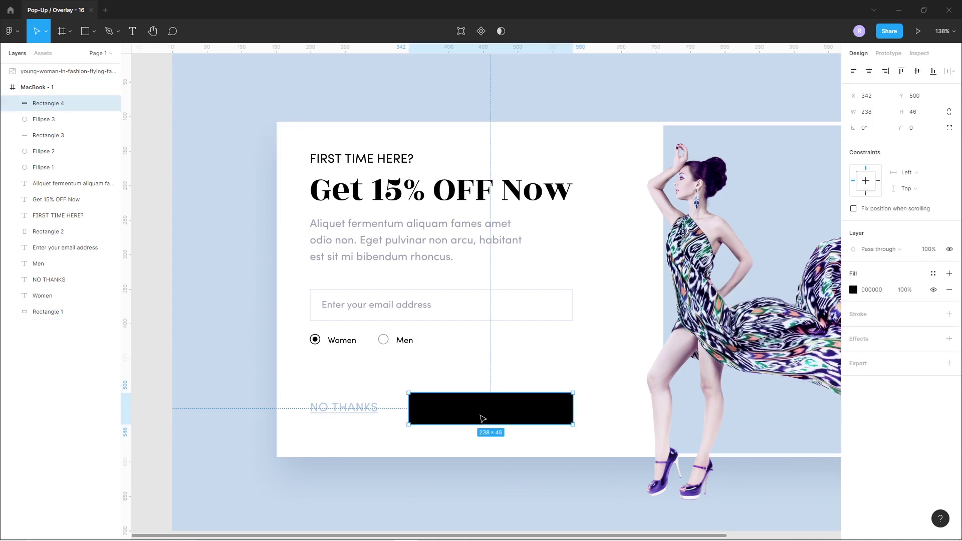
- Place a white FFFFFF copy of the NO THANKS text in front of the black button
left_click(344, 407)
left_click_drag(344, 406, 506, 414)
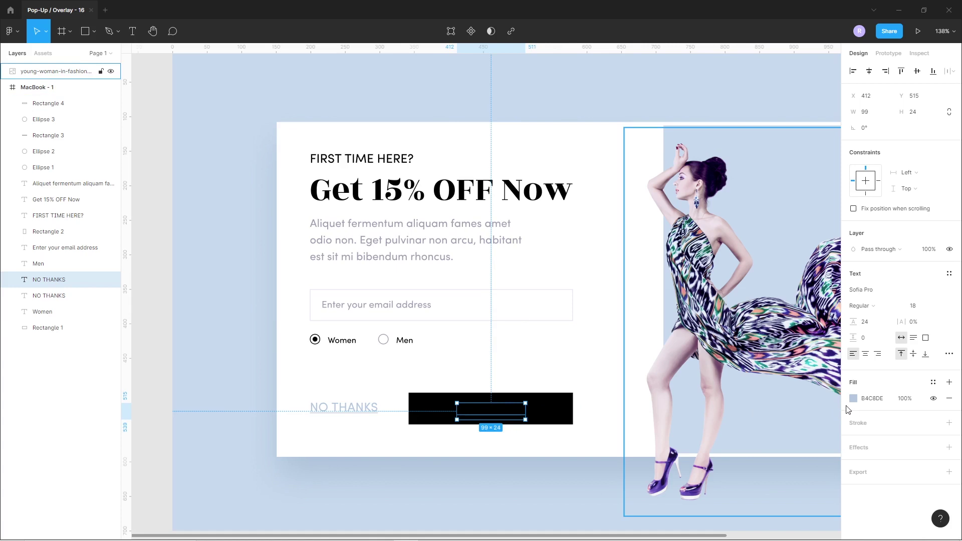
left_click(853, 398)
left_click(730, 312)
key("ctrl+shift+bracketright")
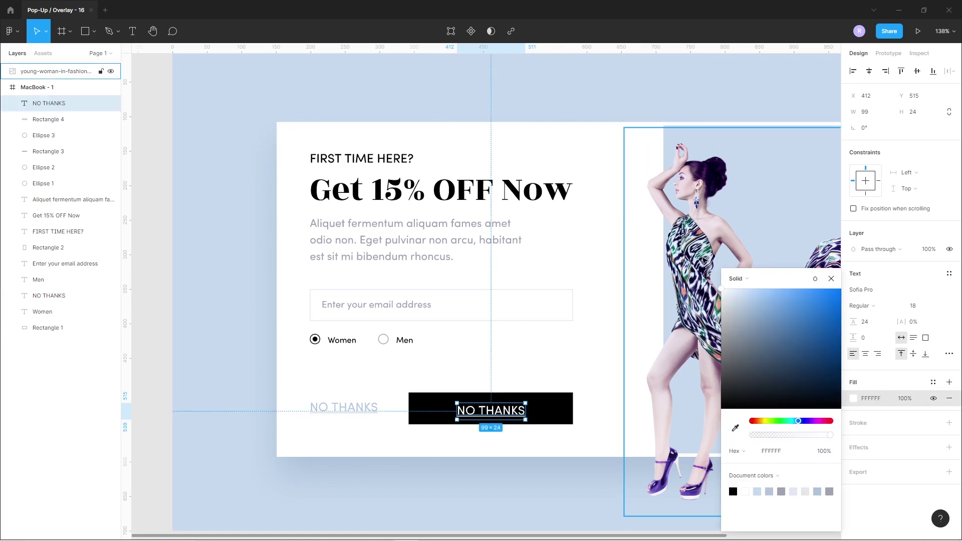
left_click(949, 355)
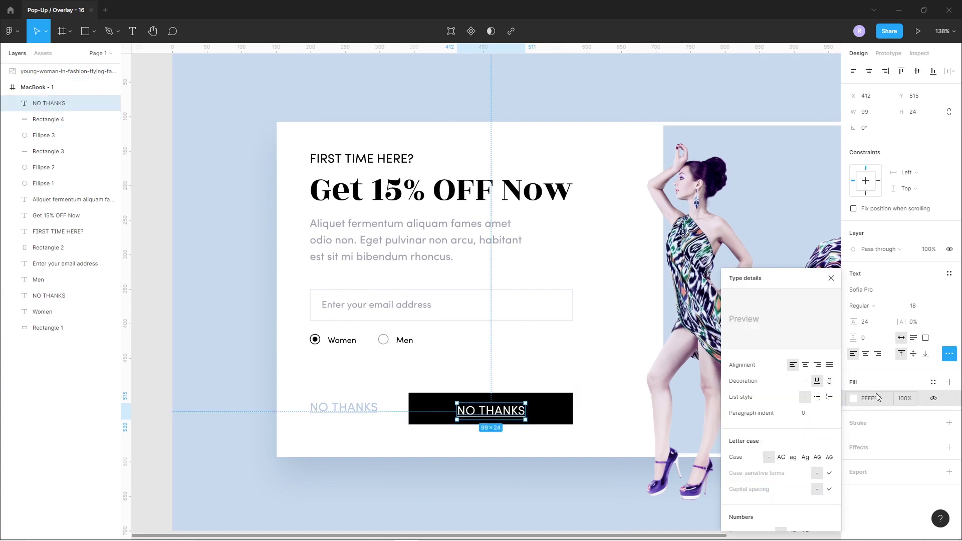
- Change the button text to 'GET MY 15% OFF' in bold capitals, centred on the button
double_click(487, 415)
type("Get My 15% OFF")
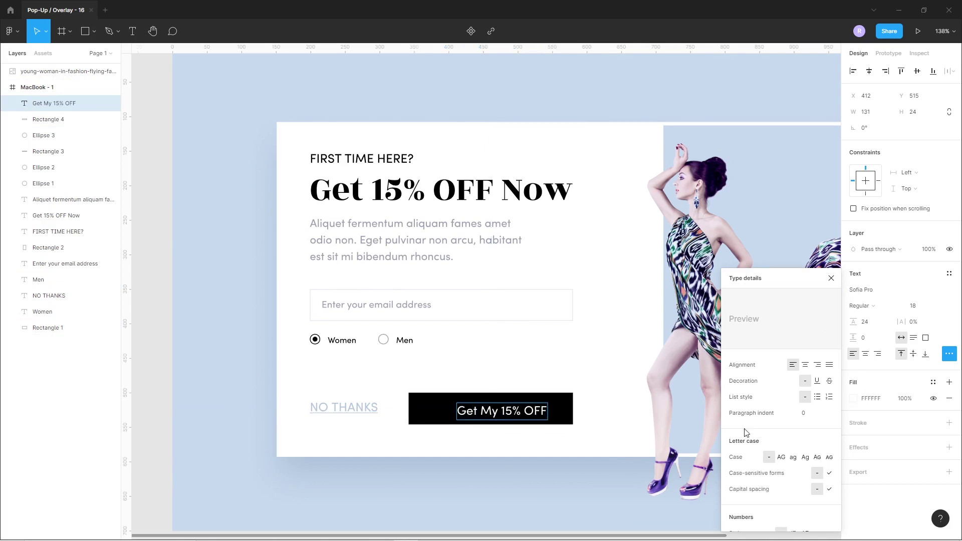
left_click(781, 457)
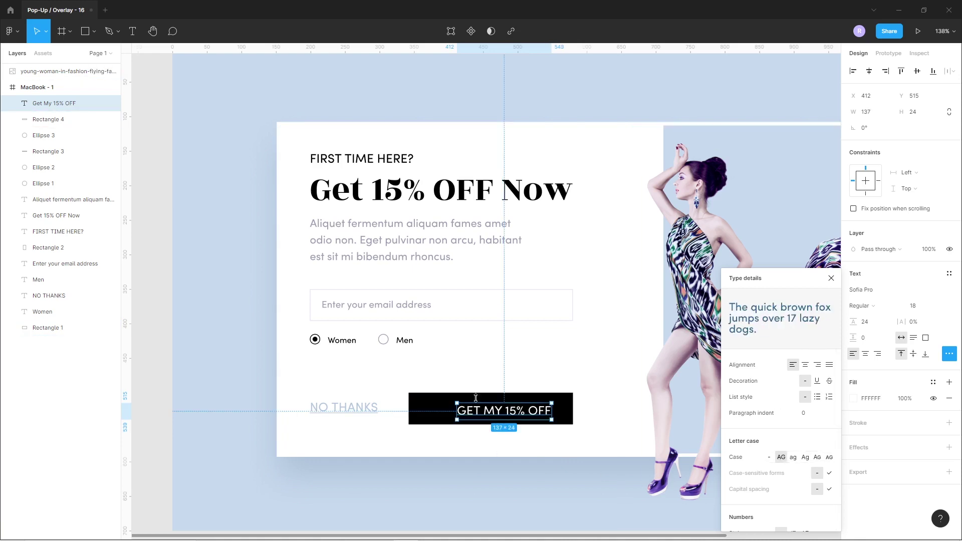
left_click(501, 429)
left_click_drag(525, 412, 511, 409)
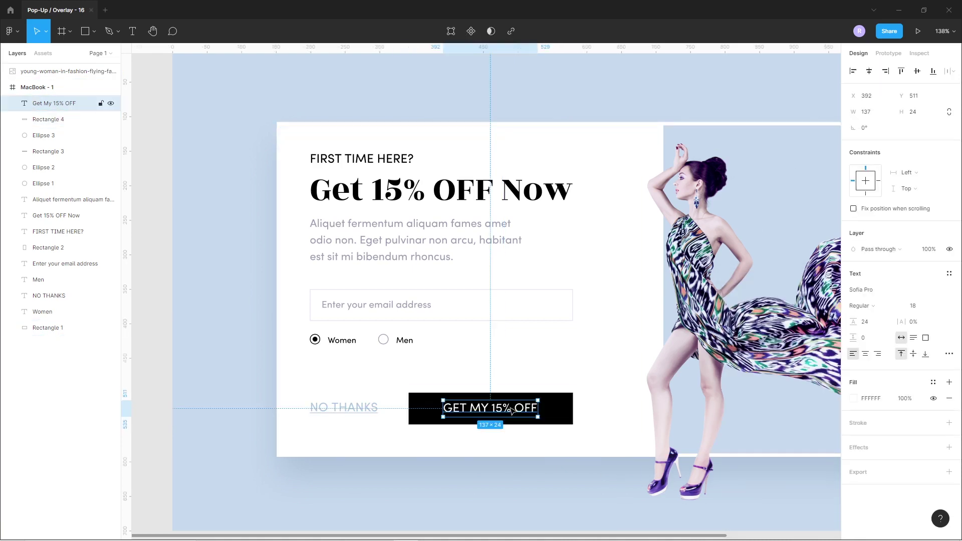
left_click(860, 306)
left_click(864, 336)
left_click(563, 409, "shift")
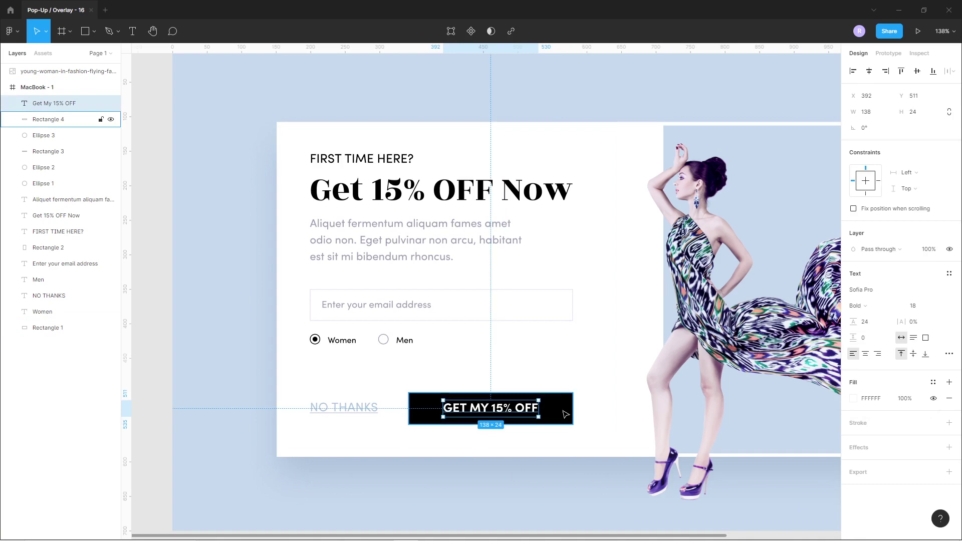
key("Escape")
scroll(471, 420, "down", 2)
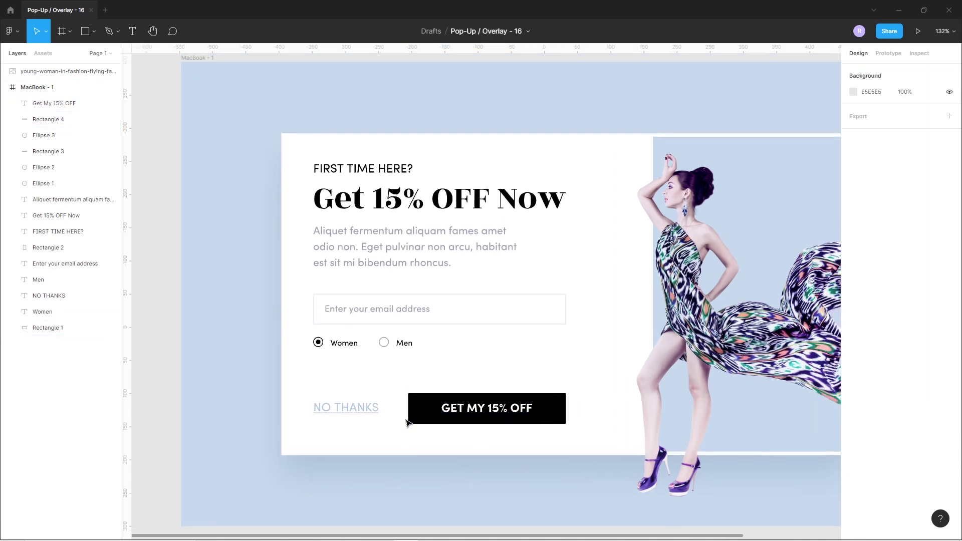
- Select the popup's left-column content and test nudging it down and back up
left_click_drag(262, 67, 546, 374)
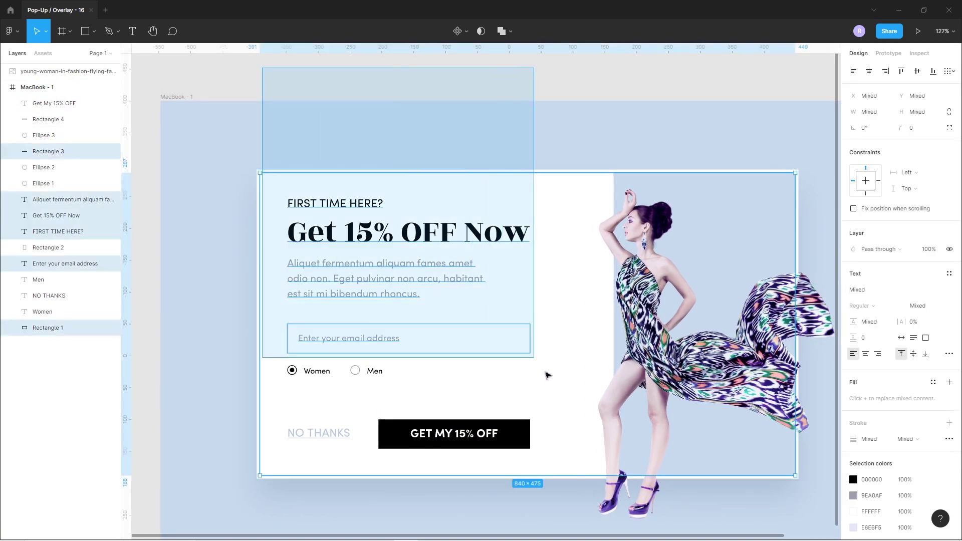
key("shift+Down")
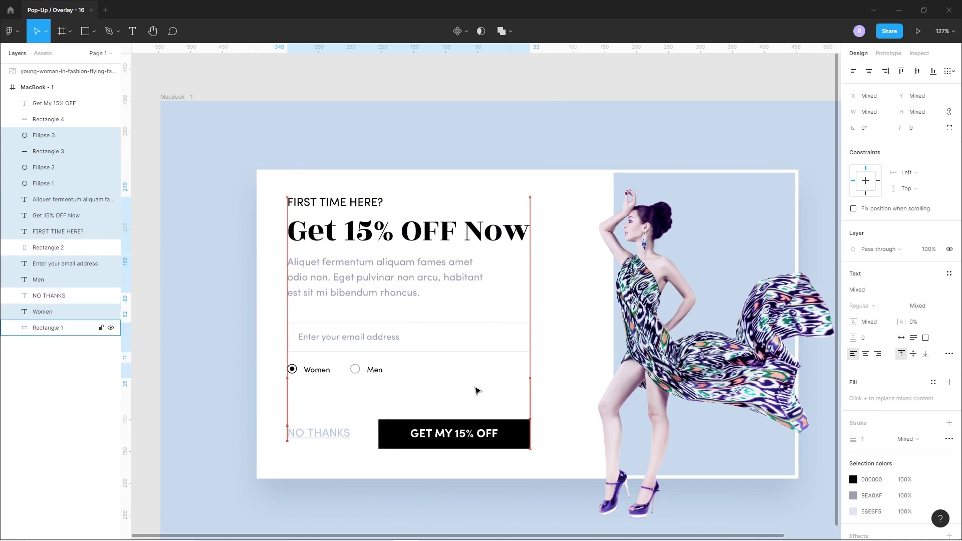
key("shift+Up")
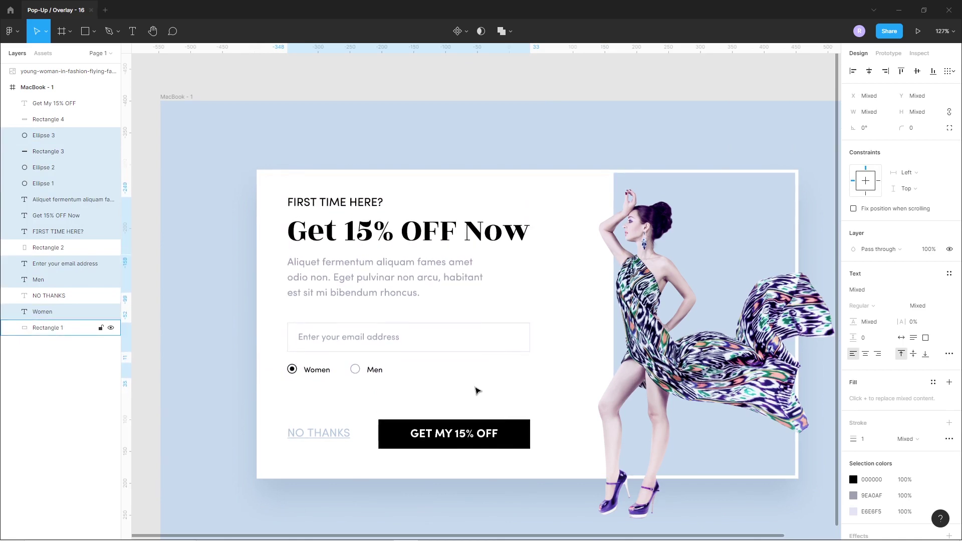
key("Escape")
scroll(539, 496, "down", 5)
scroll(537, 480, "up", 1)
- Move the radio options slightly lower beneath the email field
left_click_drag(141, 195, 369, 260)
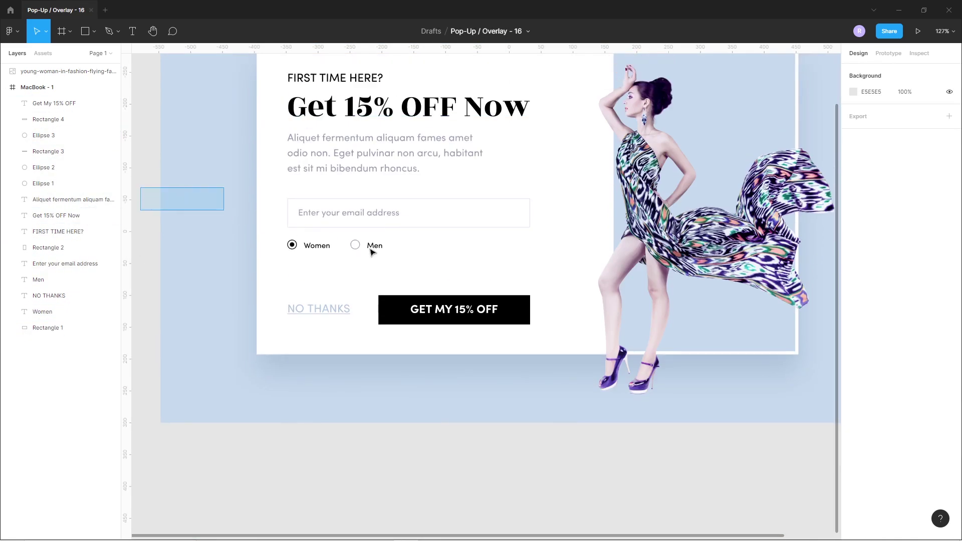
key("shift+Up")
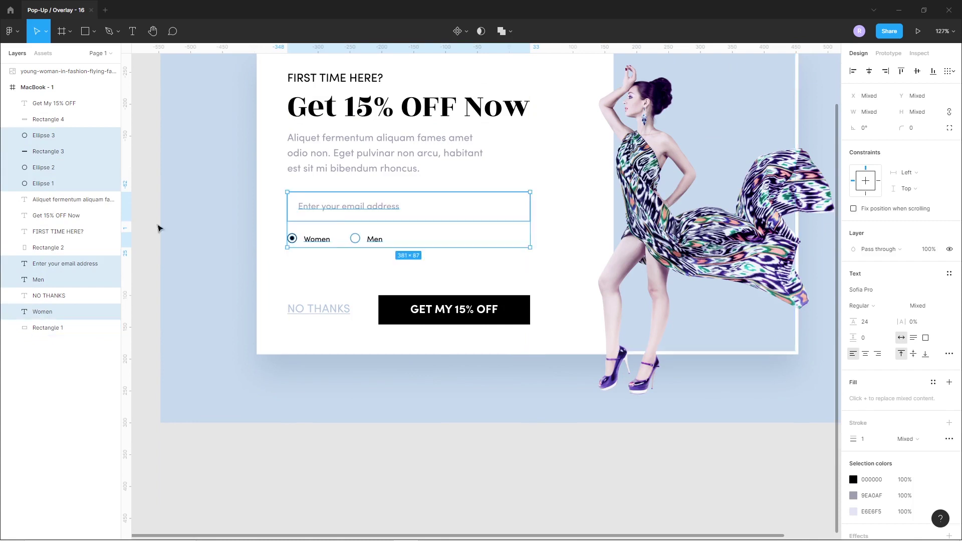
left_click_drag(157, 226, 293, 275)
left_click(294, 275, "shift")
key("shift+Down")
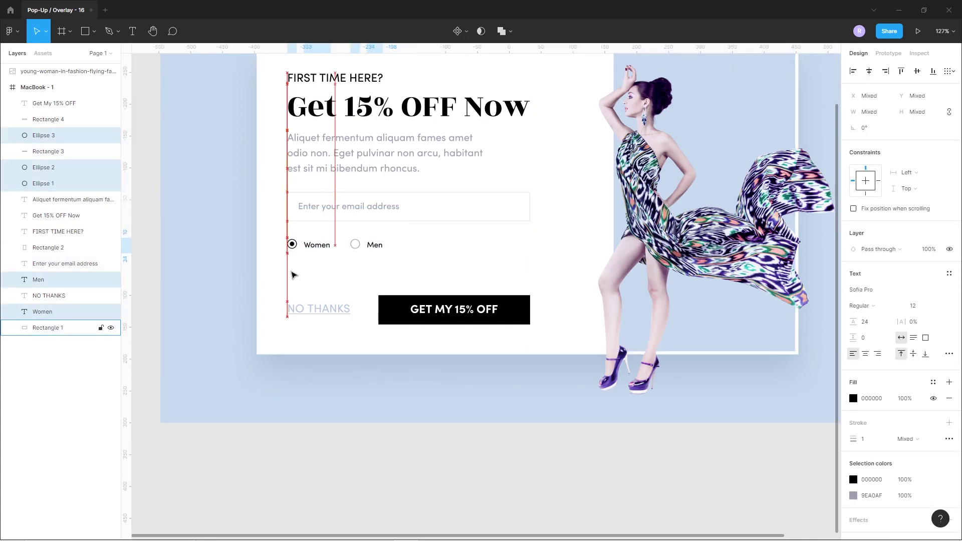
left_click(333, 476)
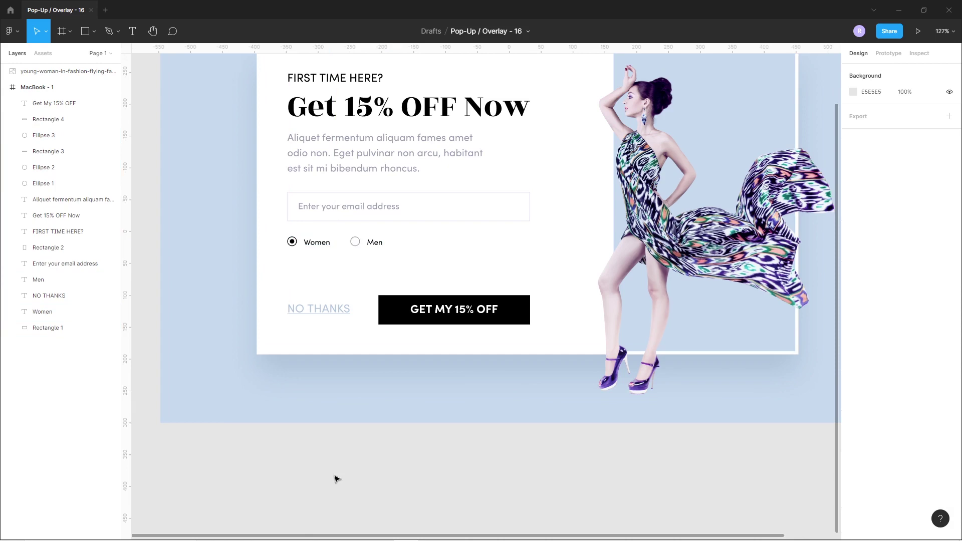
scroll(389, 466, "down", 2)
scroll(353, 501, "up", 3)
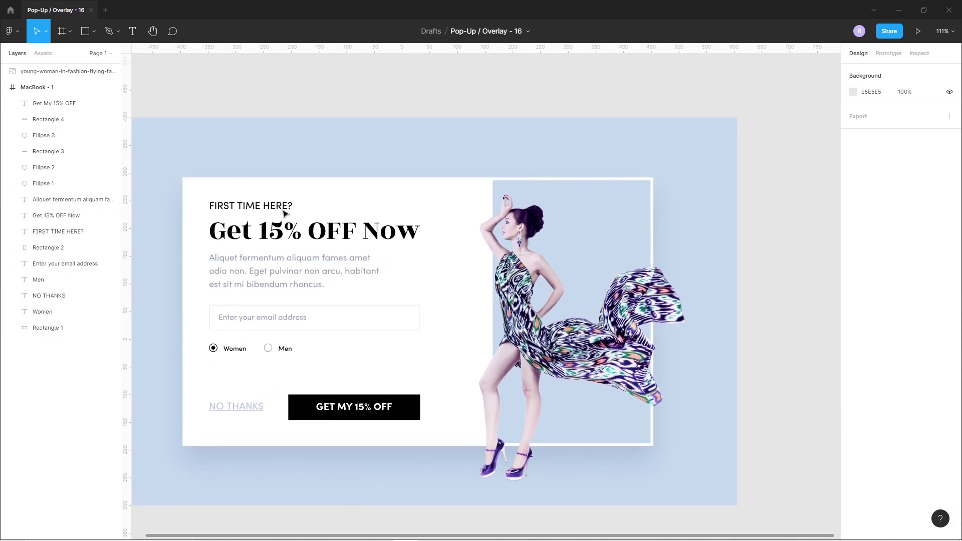
- Nudge all the popup's text content a little right and down
left_click_drag(185, 81, 433, 412)
key("Down")
key("Down")
key("Down")
key("shift+Right")
key("Left")
key("Left")
key("Left")
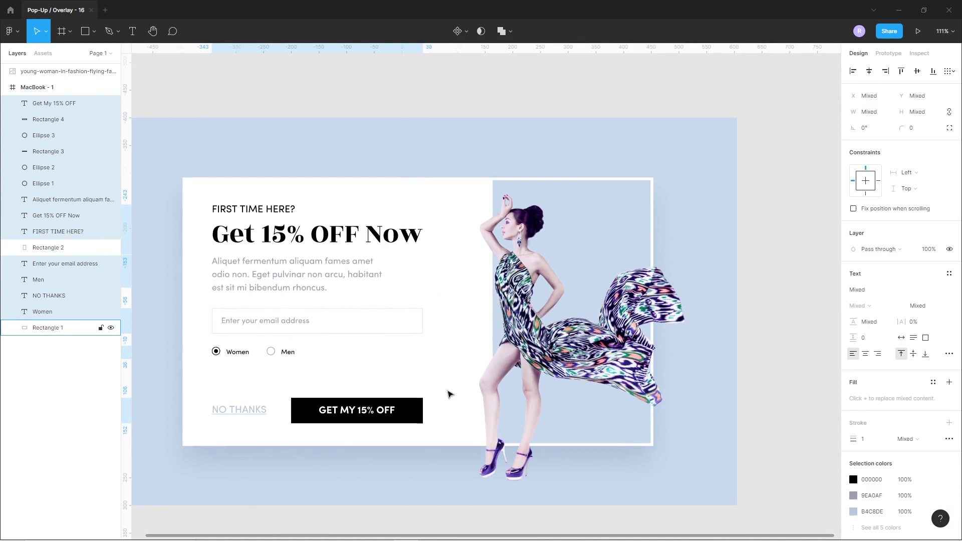
key("Escape")
left_click_drag(531, 165, 460, 184)
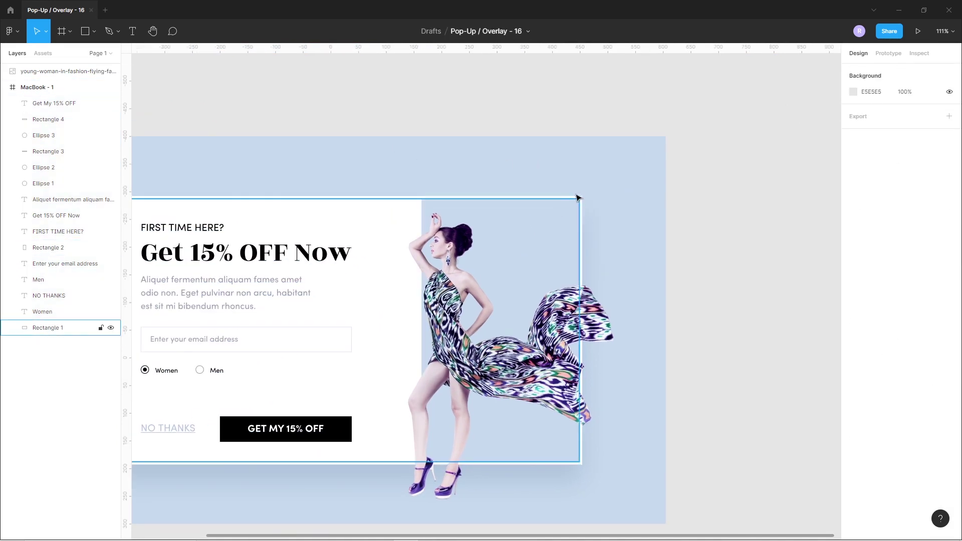
left_click(95, 31)
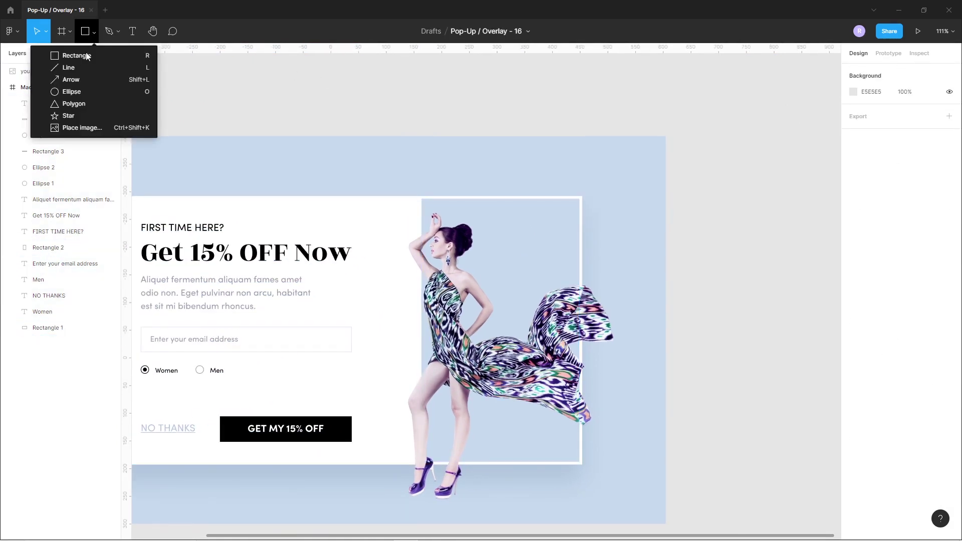
- Draw a 30×30 white circle on the card's top-right corner
left_click(70, 90)
scroll(572, 193, "up", 3)
scroll(573, 193, "up", 5)
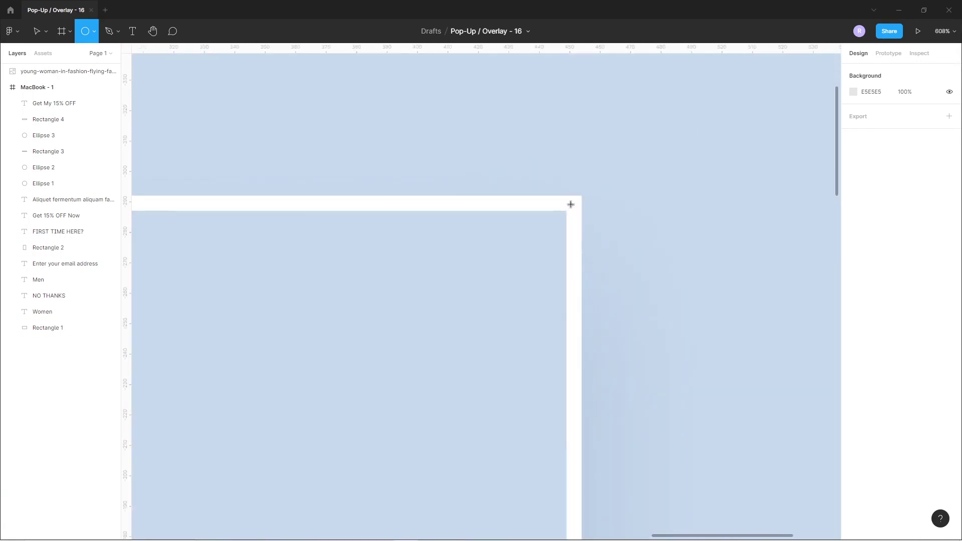
left_click_drag(571, 205, 604, 242)
left_click(866, 112)
key("Return")
key("Left")
key("Left")
key("Left")
key("Left")
key("Up")
key("Up")
key("Up")
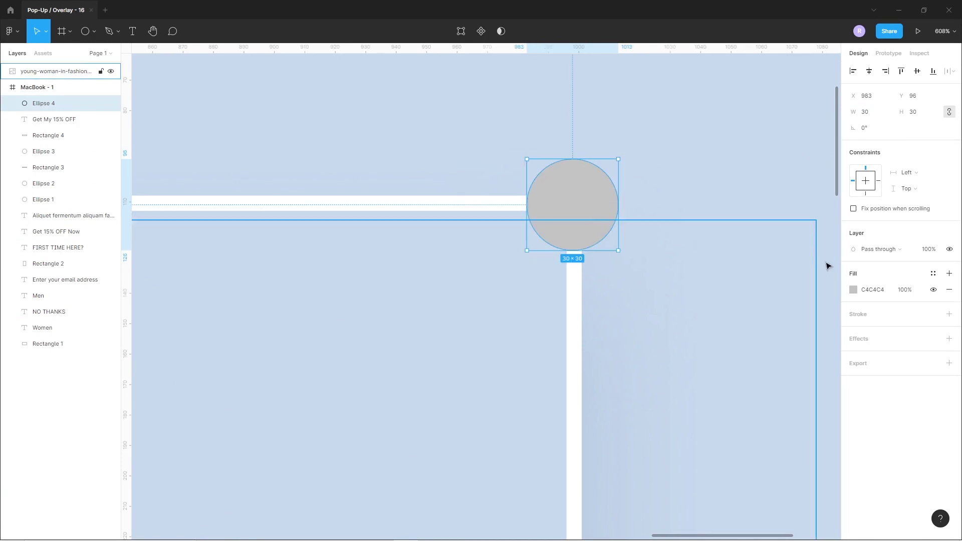
left_click(853, 290)
left_click_drag(772, 307, 721, 289)
left_click(930, 387)
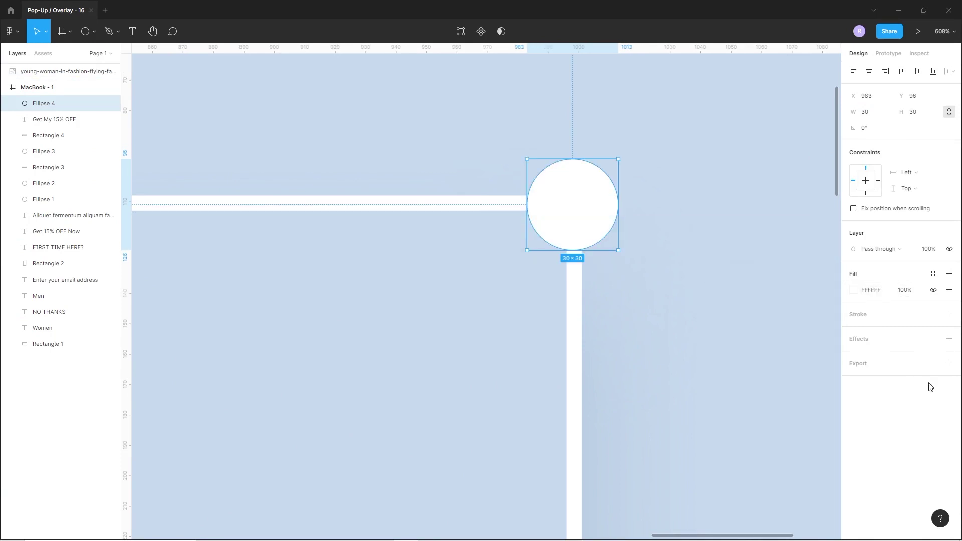
- Give the circle a light blue-grey A0B8D1 drop shadow
left_click(949, 339)
left_click(853, 355)
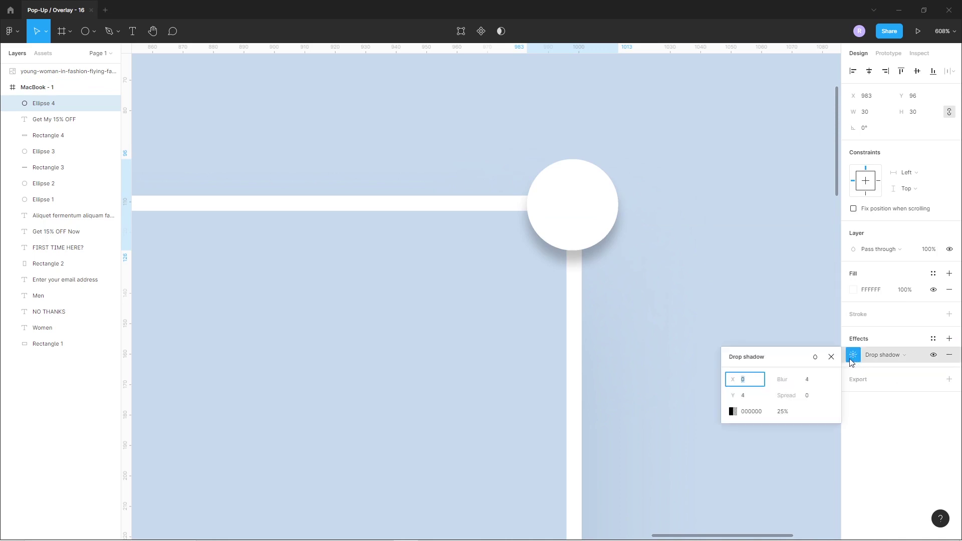
left_click(733, 412)
left_click(637, 492)
left_click_drag(619, 302, 629, 315)
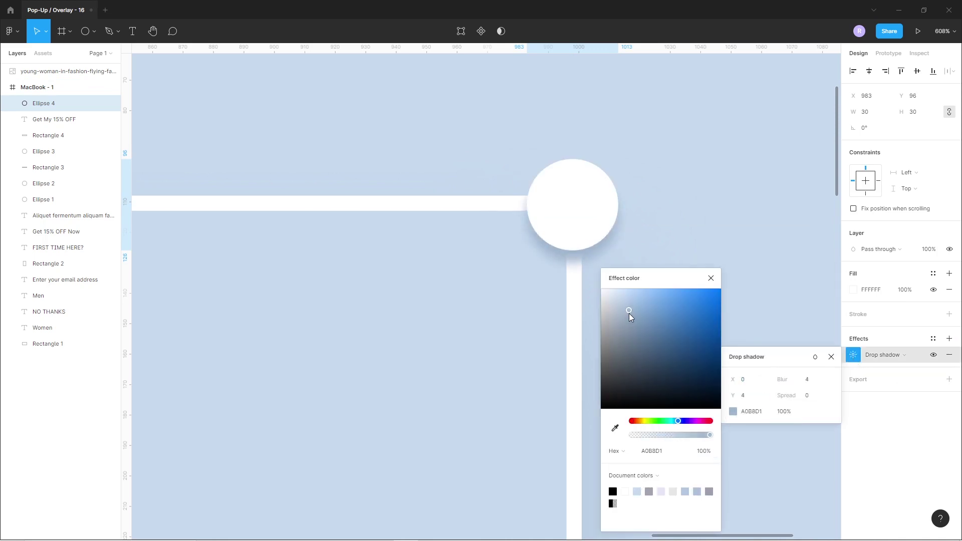
key("Escape")
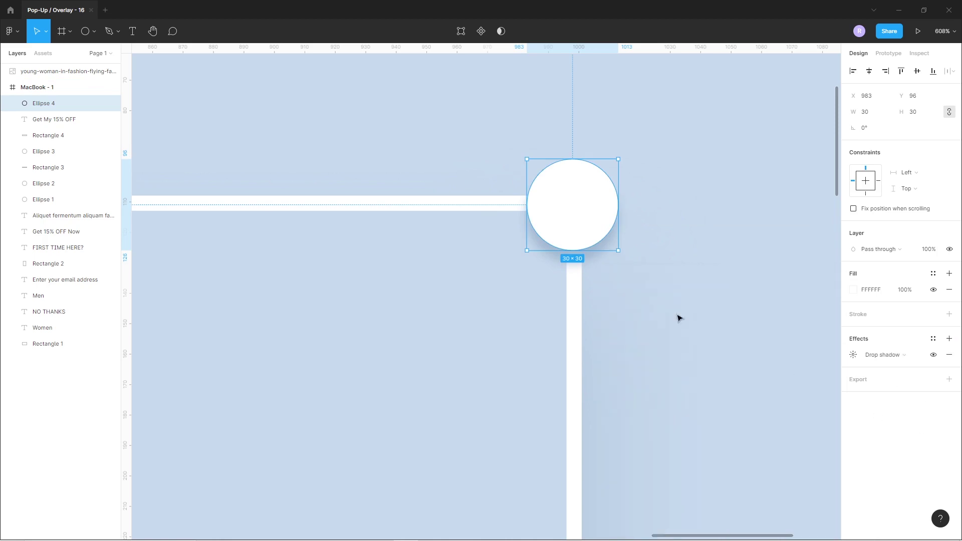
left_click(94, 32)
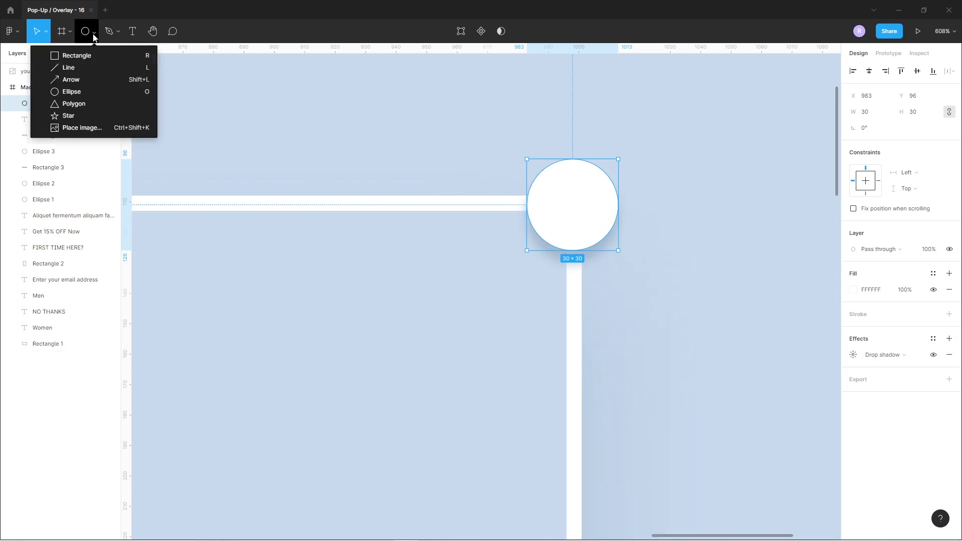
- Draw a short vertical line near the circle and a horizontal copy of it
left_click(63, 67)
left_click_drag(338, 104, 348, 164)
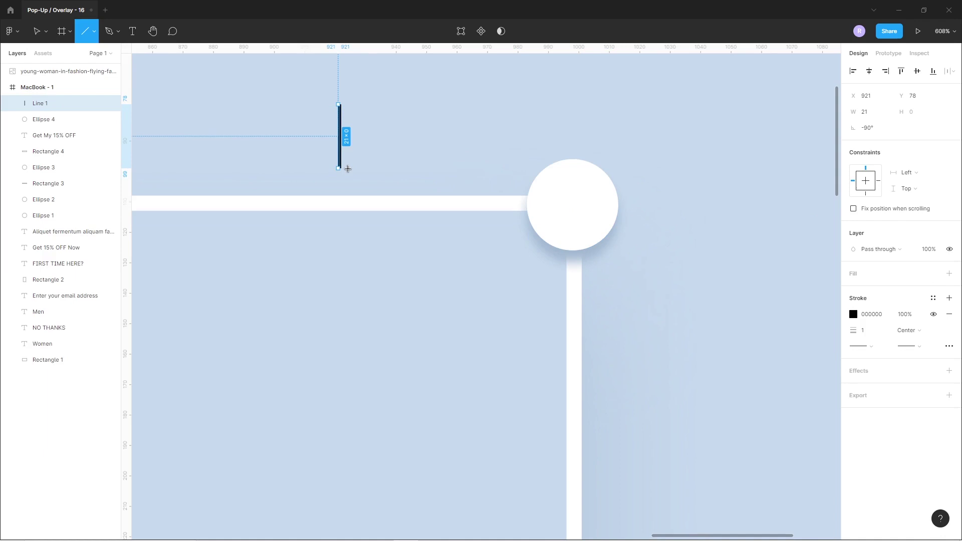
left_click(387, 165)
left_click(341, 149)
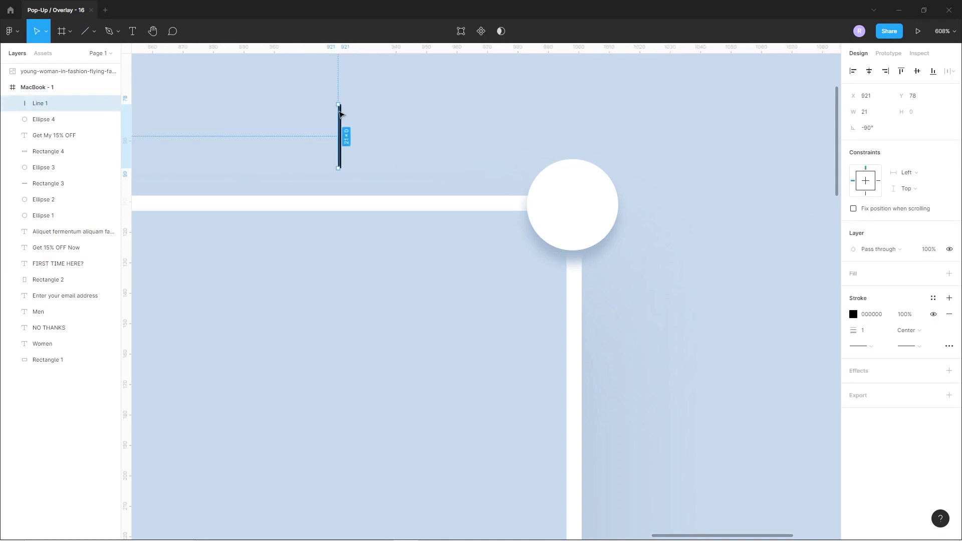
key("ctrl+c")
key("ctrl+v")
mouse_move(338, 104)
left_mouse_down()
mouse_move(412, 154)
mouse_move(401, 164)
left_mouse_up()
- Make the horizontal line 20 wide, cross it over the vertical one, and give both a 2 px stroke
left_click(342, 136)
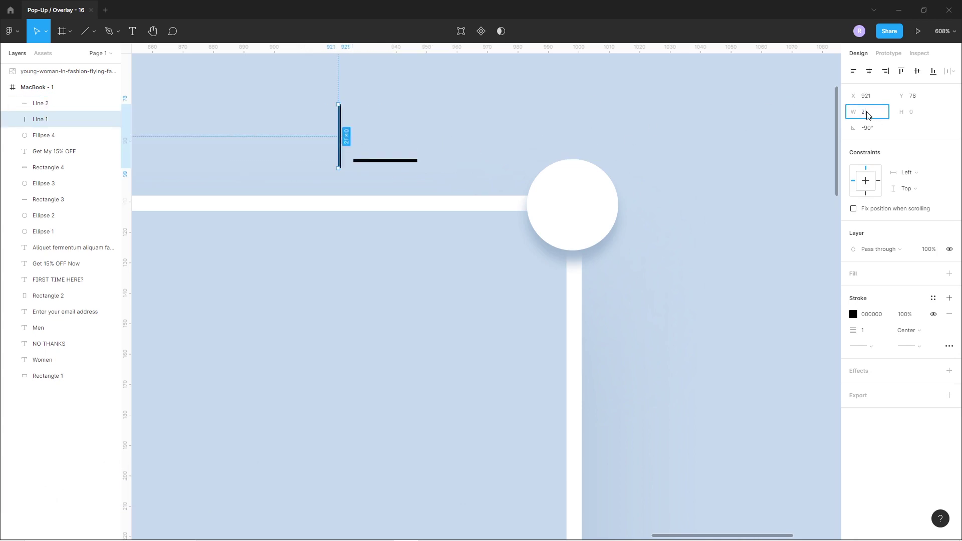
left_click(393, 161)
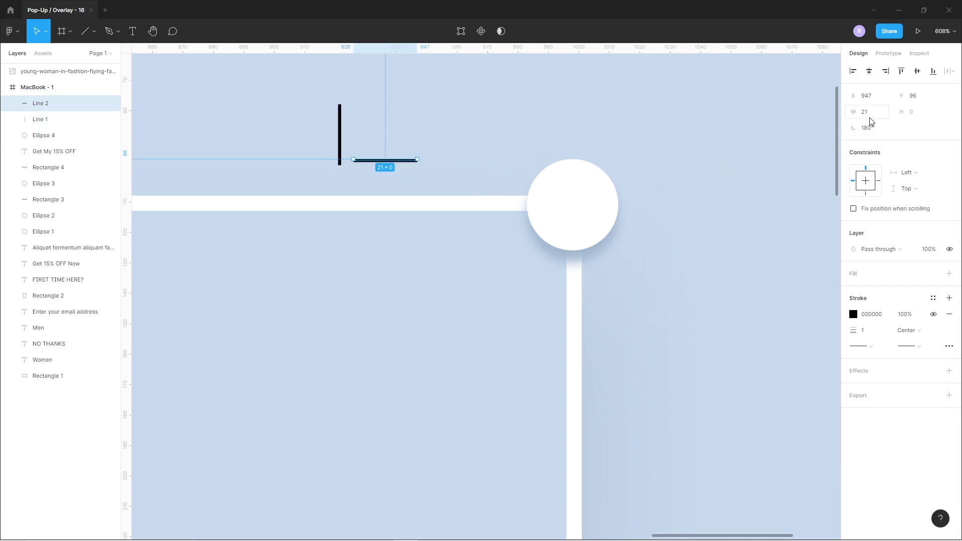
key("Return")
left_click(438, 154)
left_click_drag(397, 161, 342, 140)
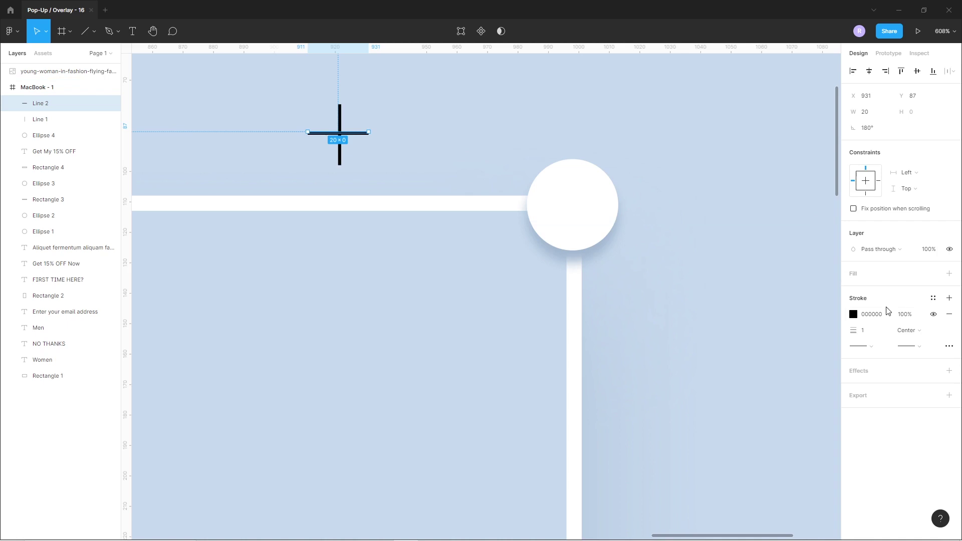
left_click(50, 119, "shift")
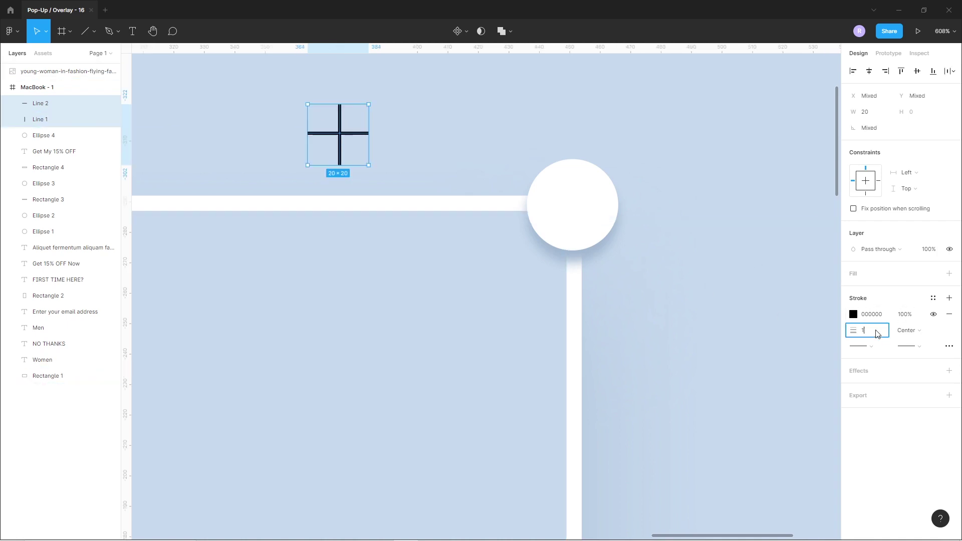
type("2")
key("Return")
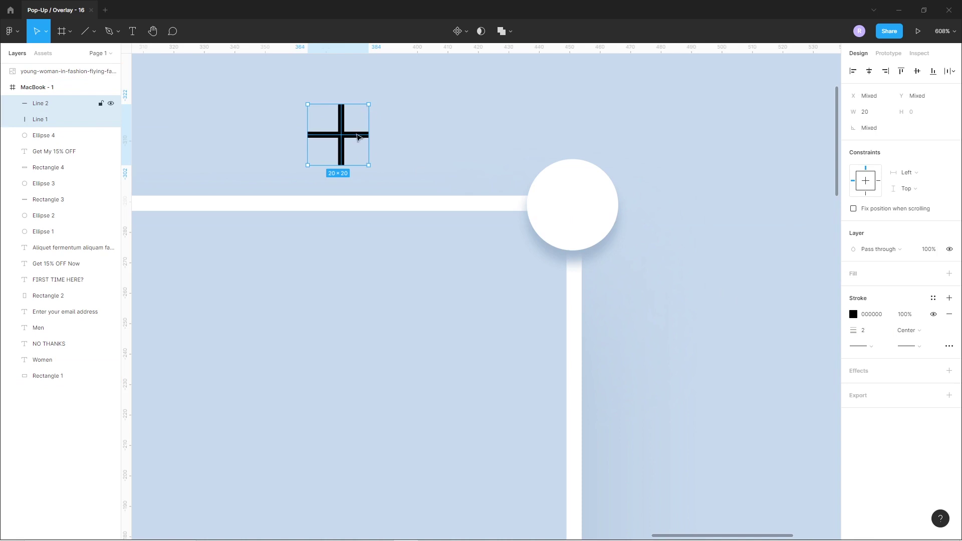
- Centre the lines into a cross, rotate it 45° into an X, and scale it onto the circle
left_click(357, 136, "shift")
left_click(870, 73)
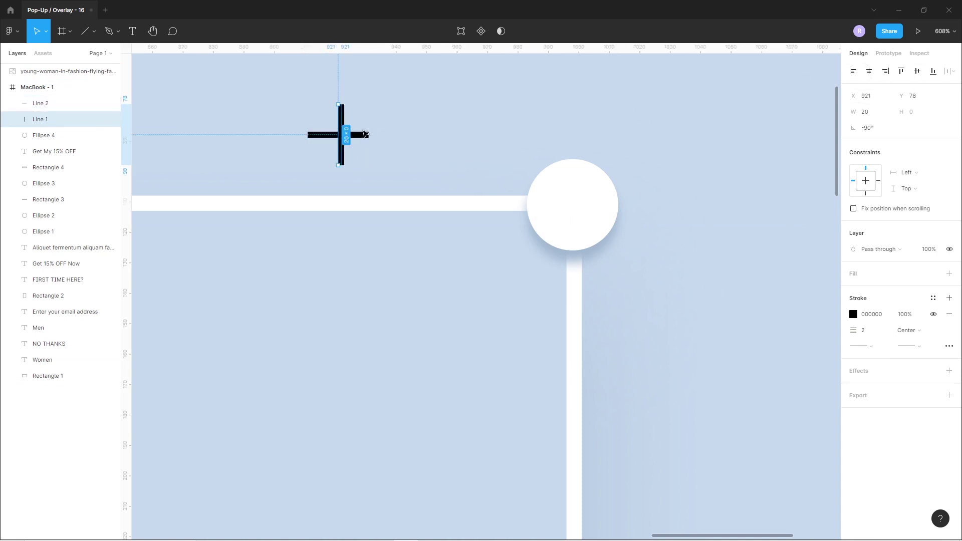
left_click(365, 134, "shift")
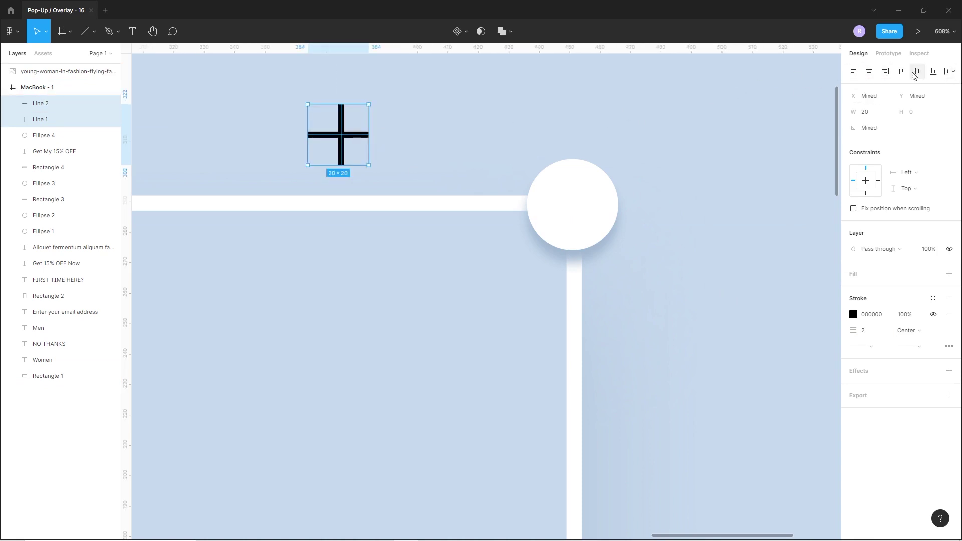
left_click_drag(367, 165, 406, 205)
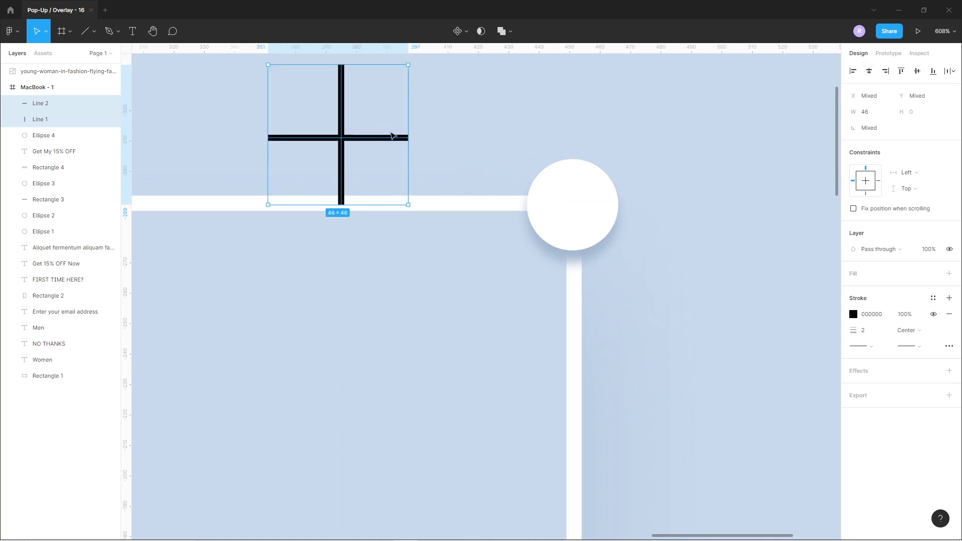
left_click_drag(412, 67, 440, 152)
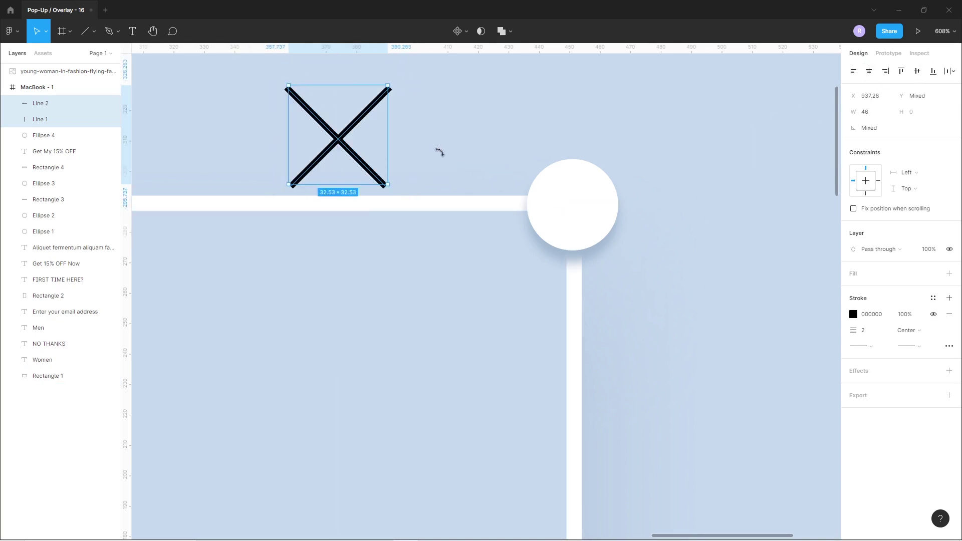
mouse_move(387, 184)
left_mouse_down()
mouse_move(354, 148)
mouse_move(592, 202)
left_mouse_up()
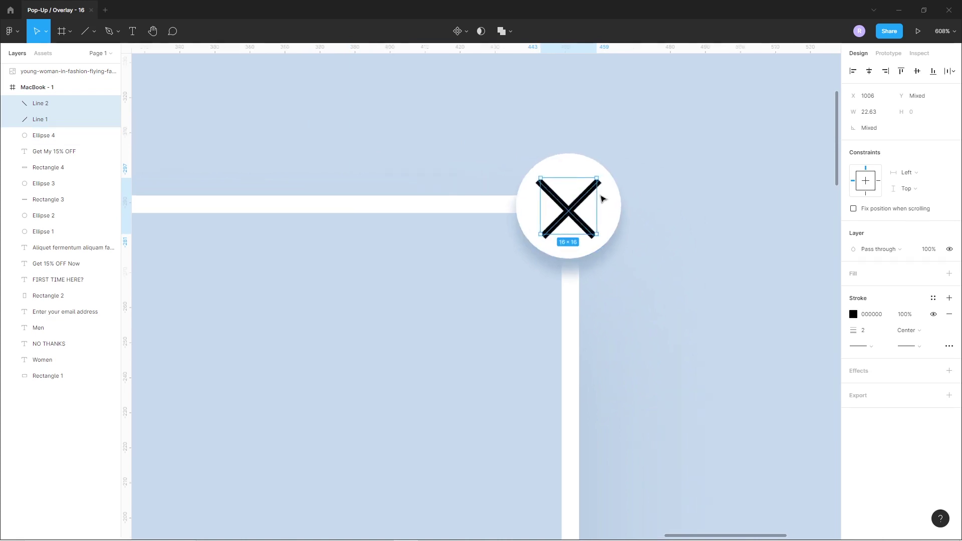
- Shift one X stroke right and nudge the whole X toward the circle's centre
scroll(589, 267, "up", 5)
left_click(528, 279)
left_click_drag(528, 279, 538, 275)
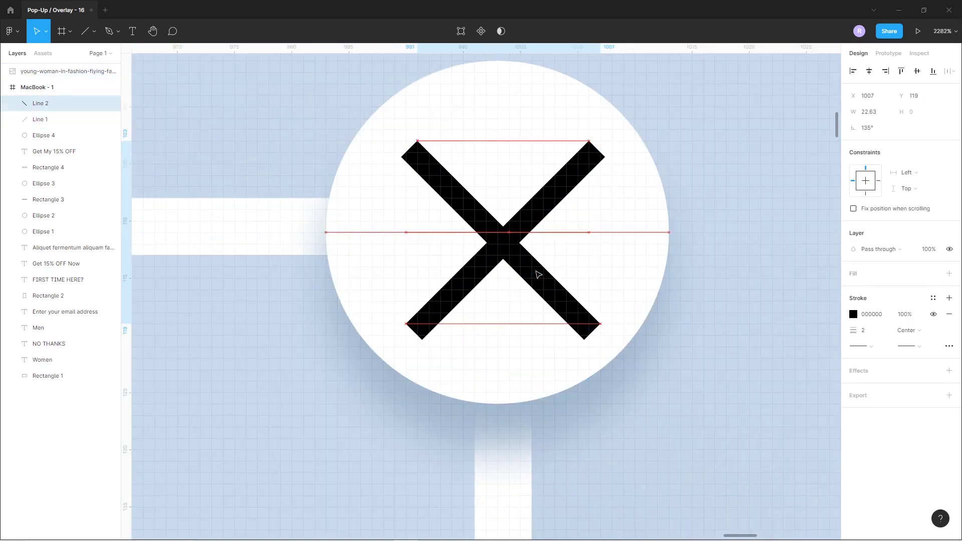
left_click(539, 210, "shift")
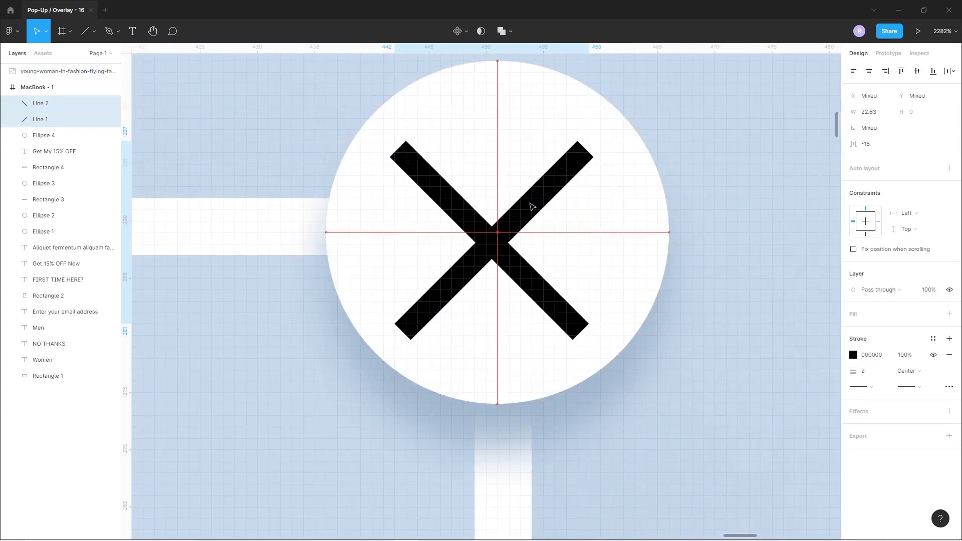
key("Up")
key("Down")
key("Left")
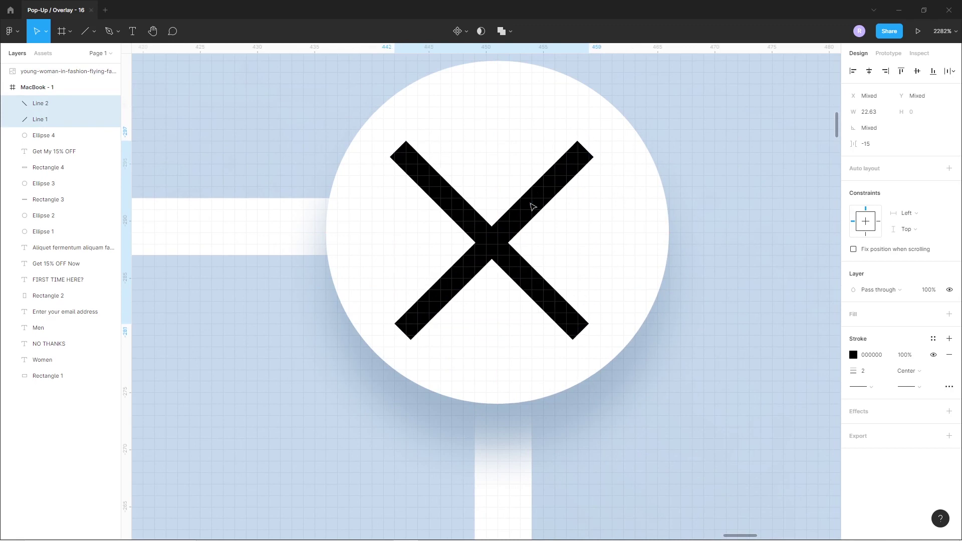
scroll(532, 207, "down", 2)
scroll(533, 207, "down", 5)
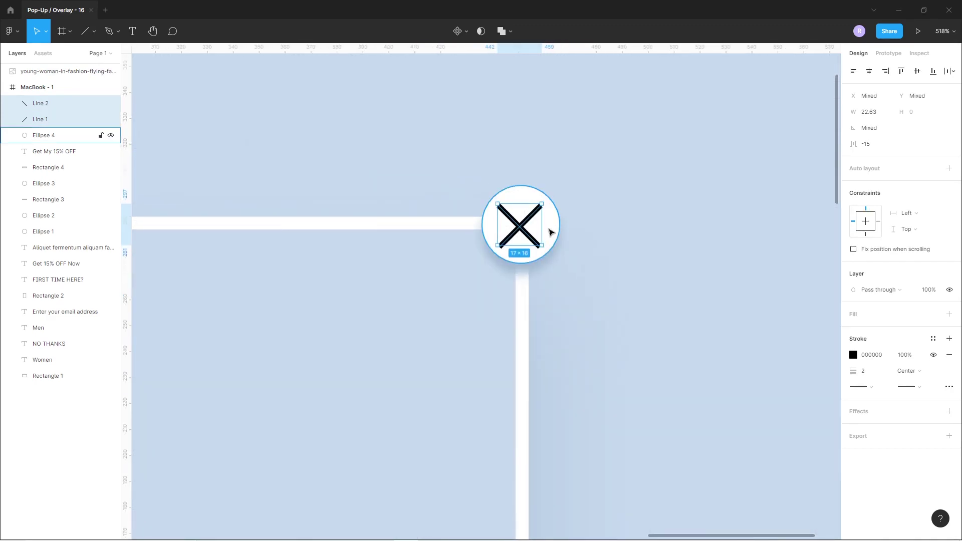
- Shrink the X around its centre to about 14 px inside the circle
left_click(559, 257, "shift")
key("alt")
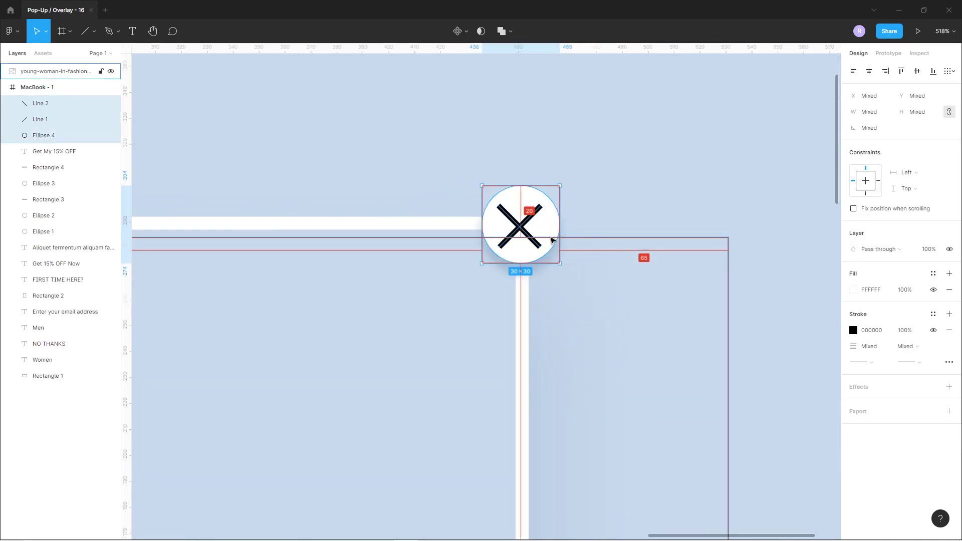
left_click(43, 136, "shift")
left_click_drag(541, 246, 531, 237)
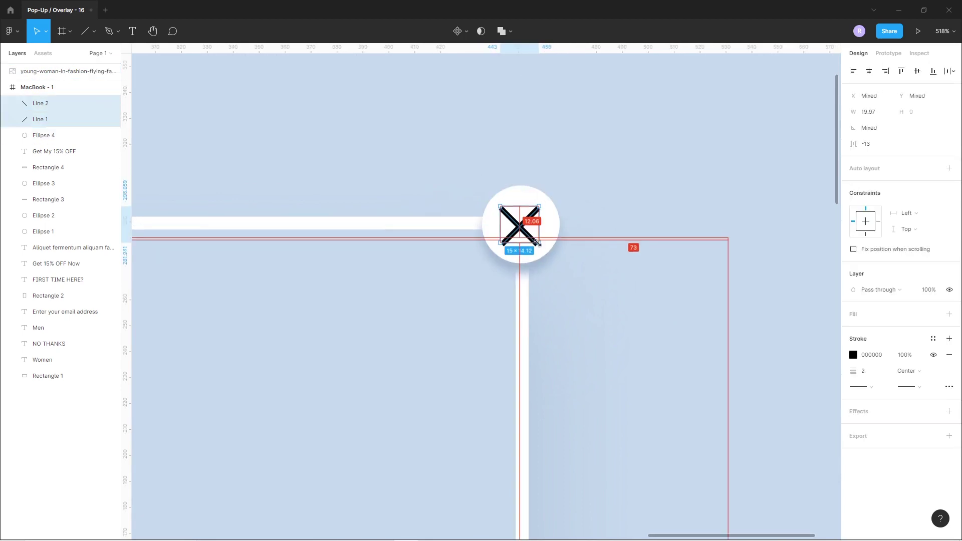
left_click(575, 250)
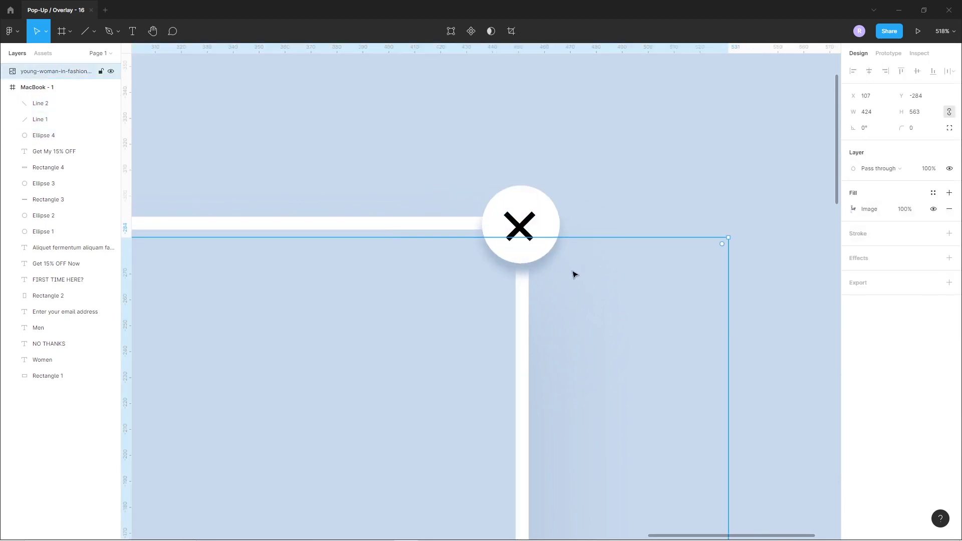
scroll(574, 271, "down", 5)
key("Escape")
- Shift one X stroke slightly right, then zoom out to view the finished pop-up
scroll(589, 266, "up", 2)
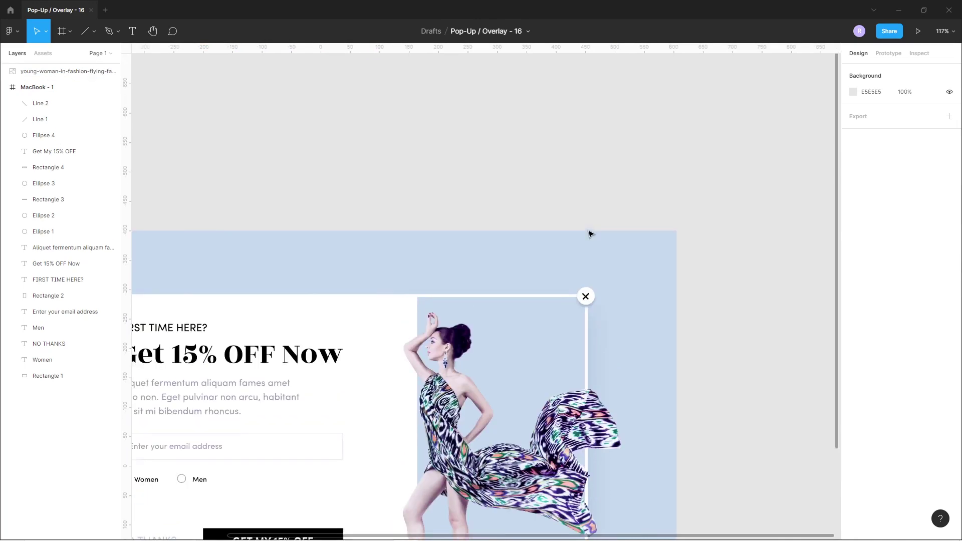
scroll(584, 375, "up", 5, "ctrl")
scroll(603, 369, "up", 10, "ctrl")
scroll(604, 370, "up", 5, "ctrl")
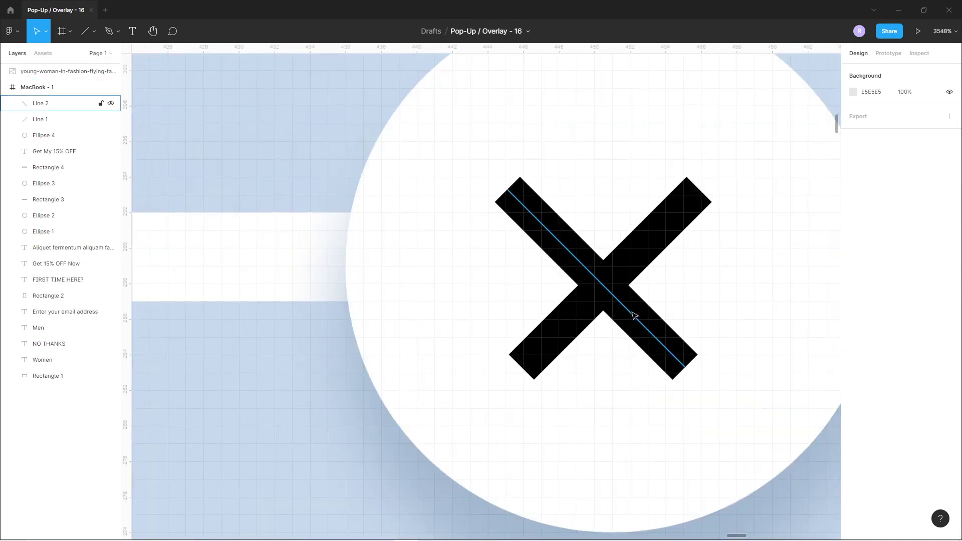
left_click_drag(630, 317, 634, 314)
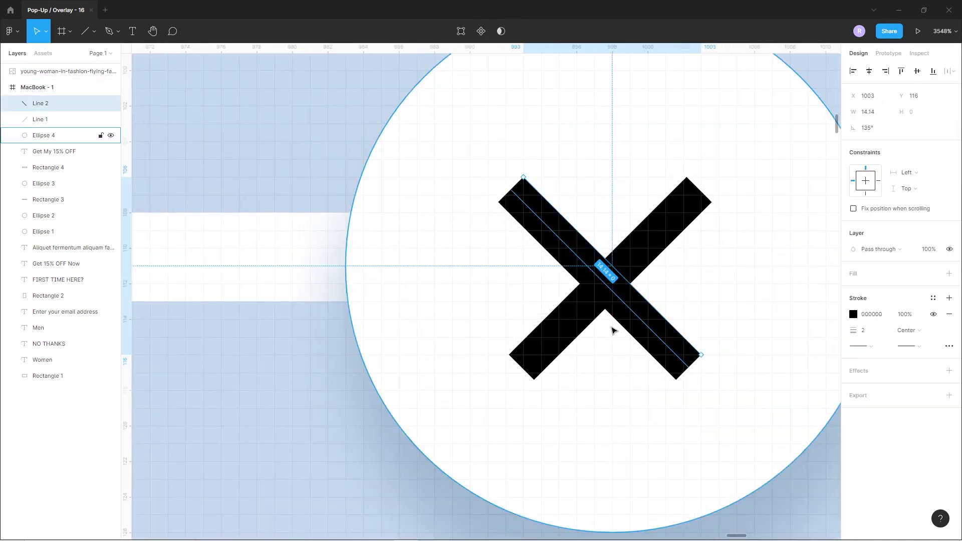
scroll(616, 321, "down", 5, "ctrl")
scroll(614, 325, "down", 5, "ctrl")
scroll(617, 333, "down", 3, "ctrl")
key("Escape")
scroll(618, 336, "down", 5, "ctrl")
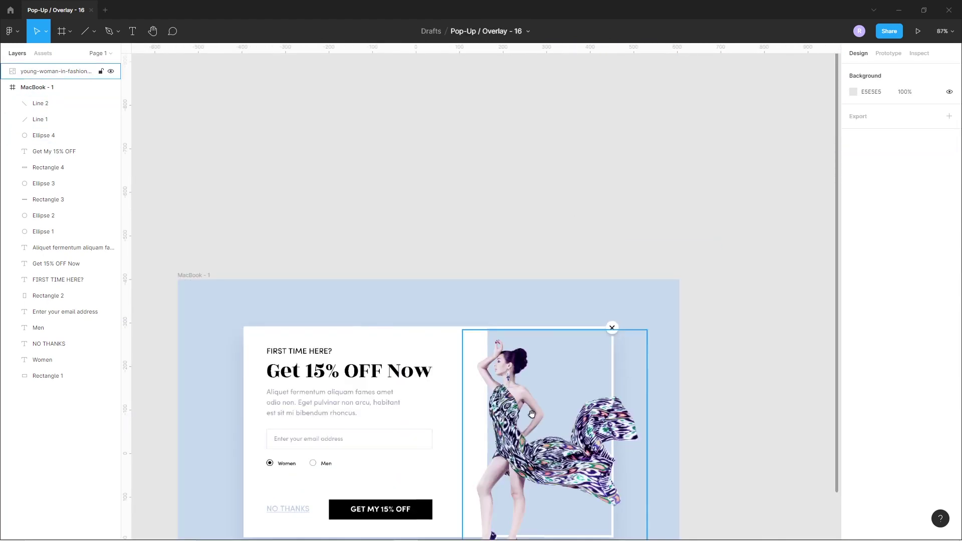